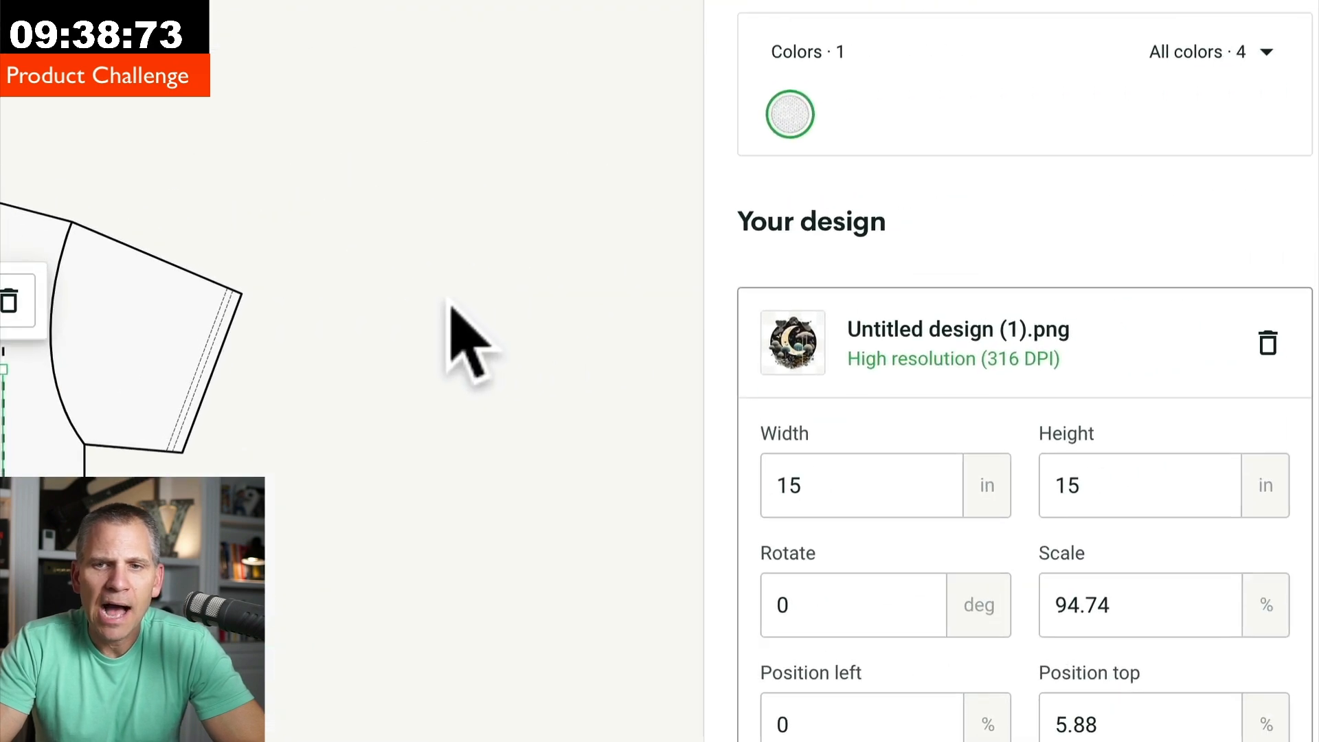
# Step: Add Black to the T-shirt's colors and save the product after previewing the moon design on it
pyautogui.click(1262, 56)
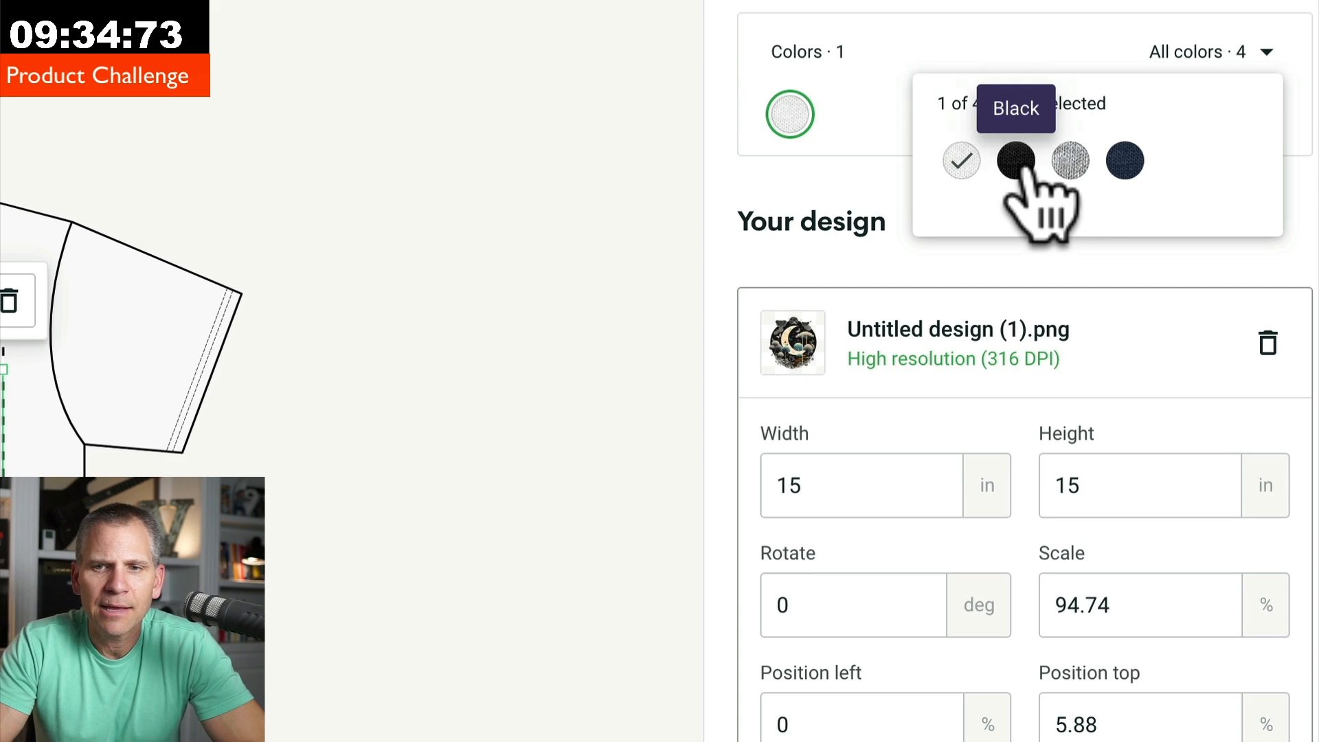
pyautogui.click(1017, 159)
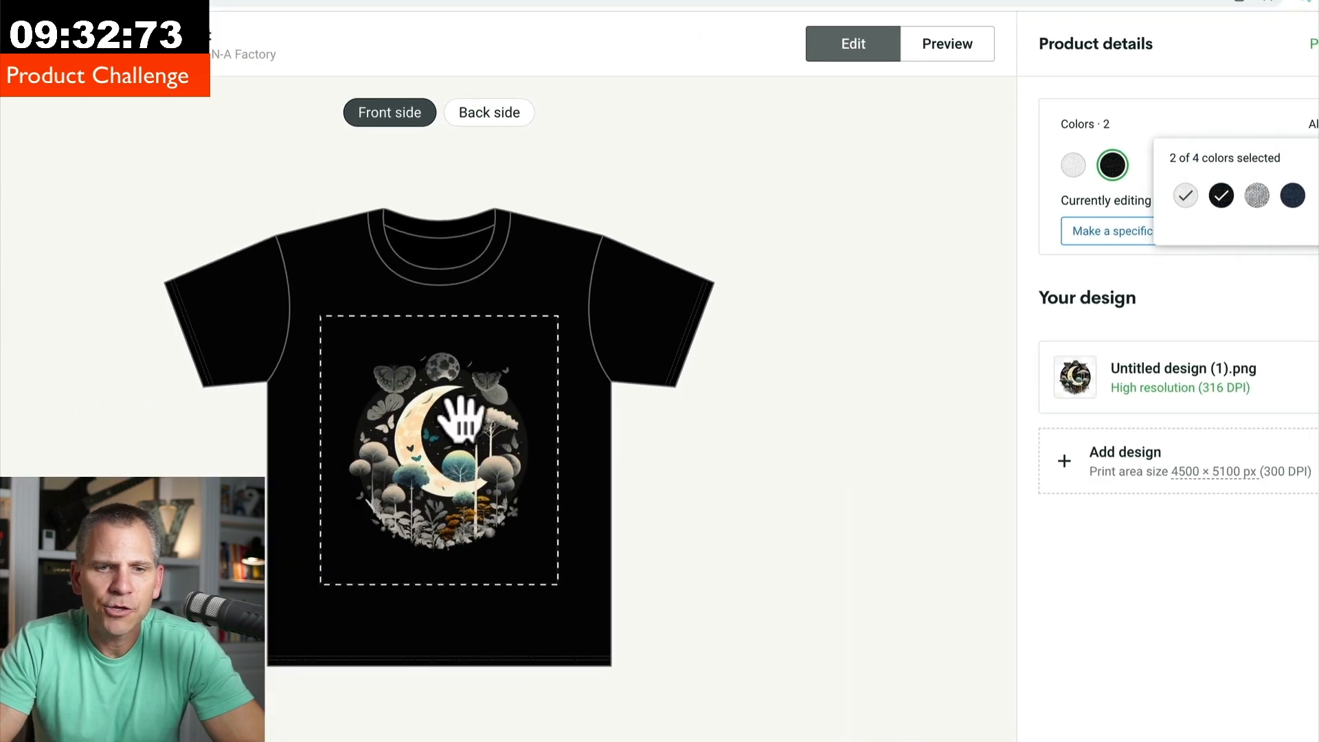
pyautogui.click(146, 477)
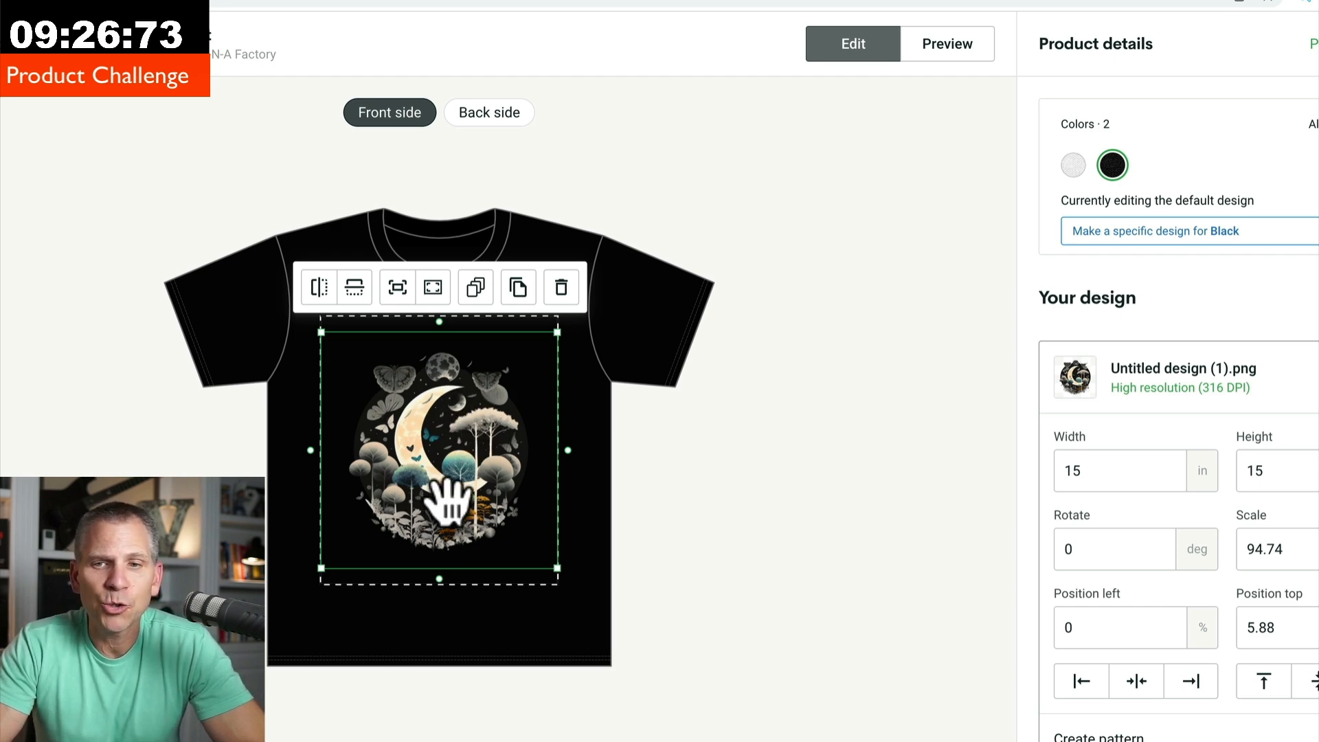
pyautogui.click(941, 48)
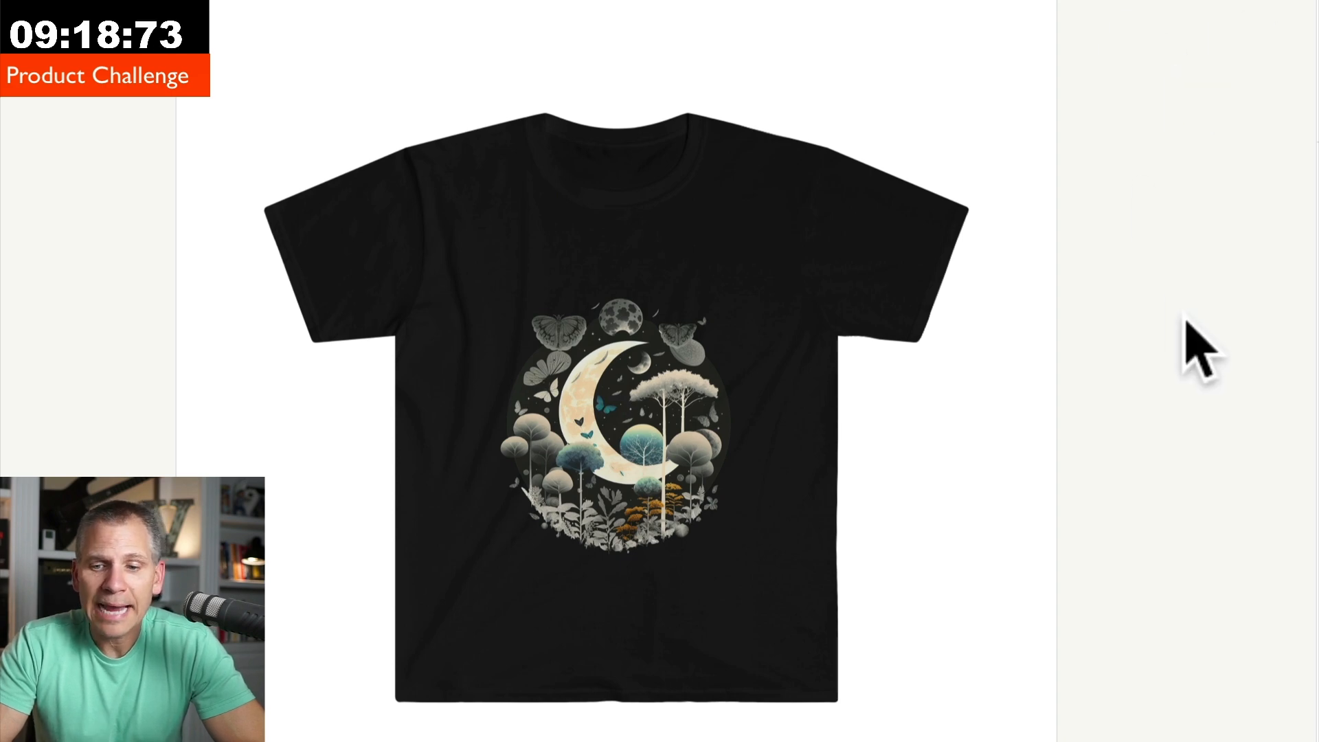
pyautogui.click(1099, 707)
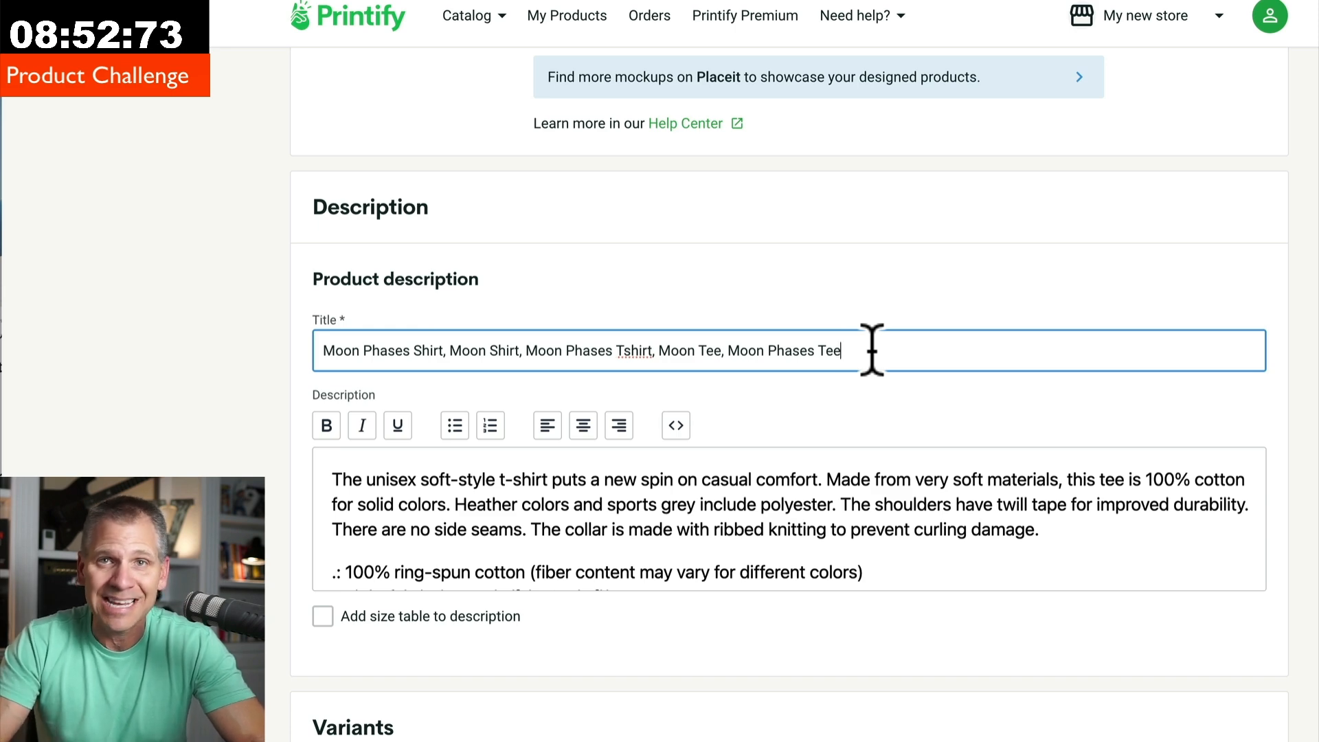
# Step: Review the T-shirt's size variants and retail prices, and save the listing to My Products
pyautogui.scroll(-10, 960, 348)
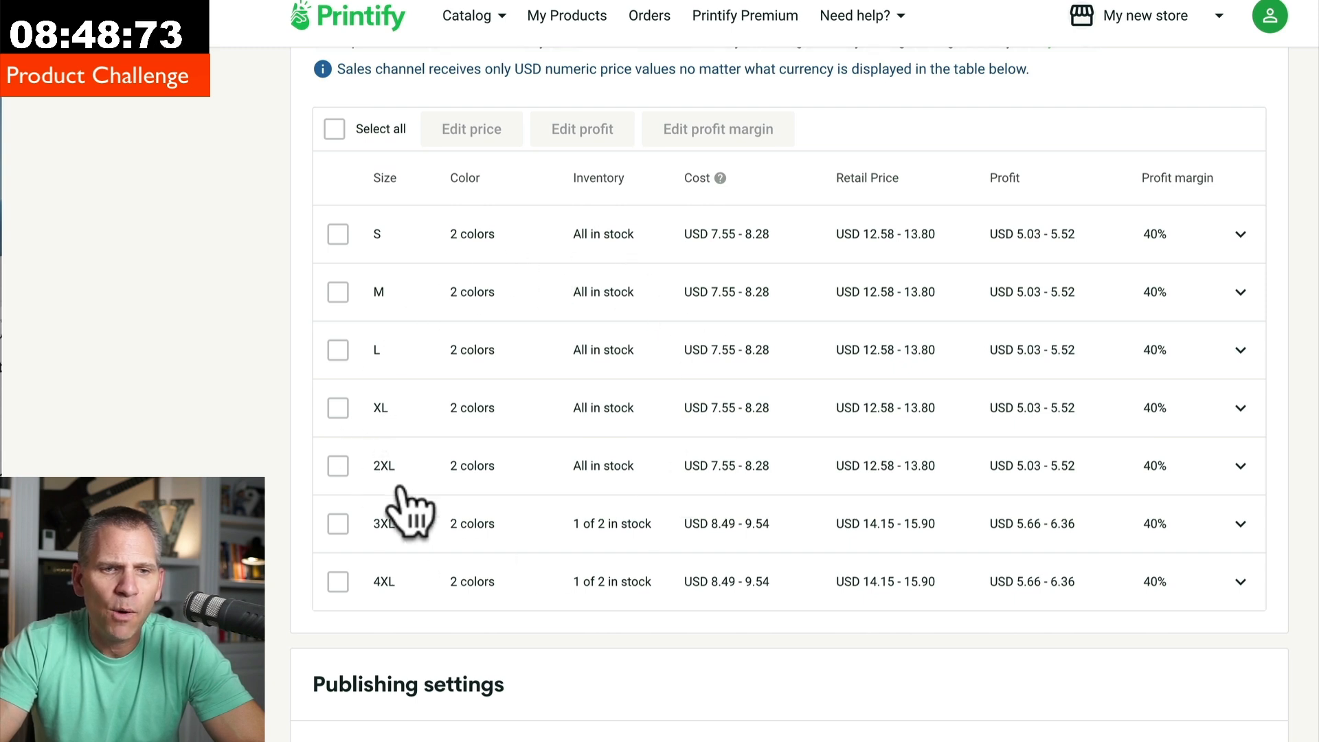
pyautogui.scroll(-2, 898, 421)
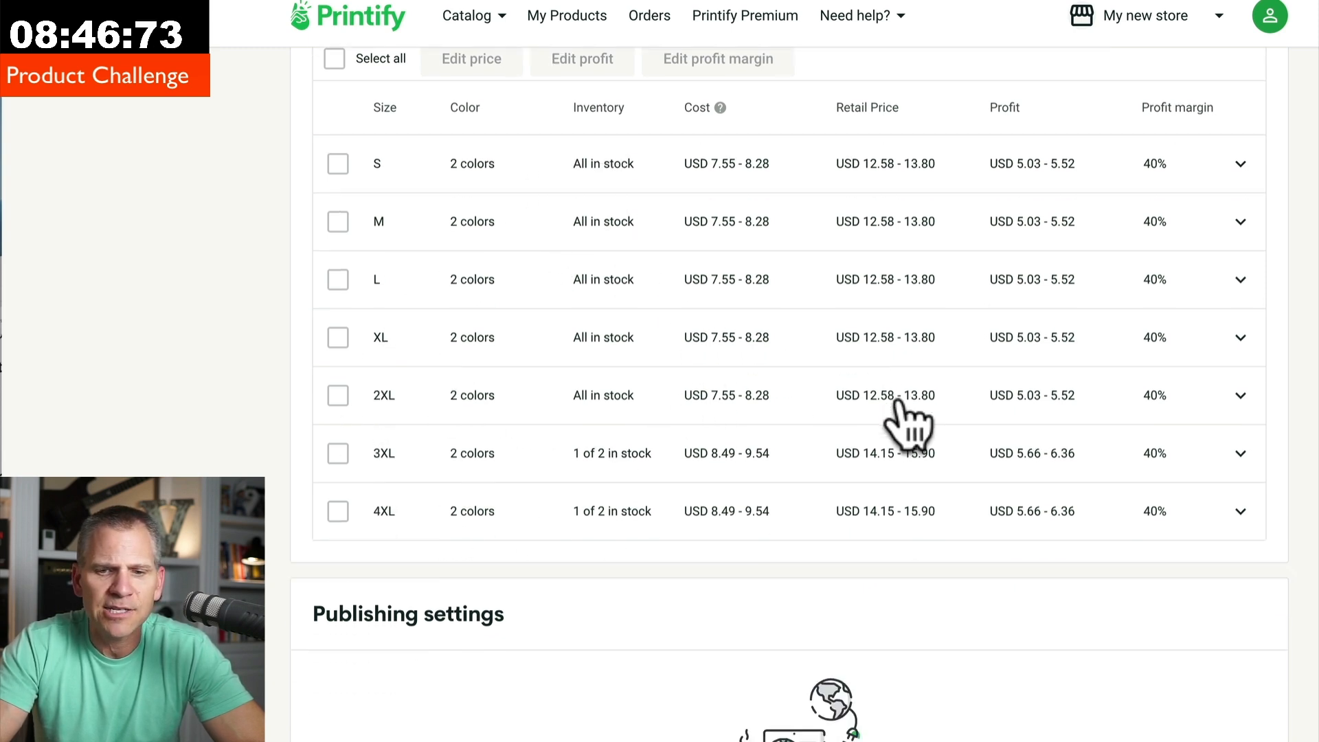
pyautogui.click(1036, 592)
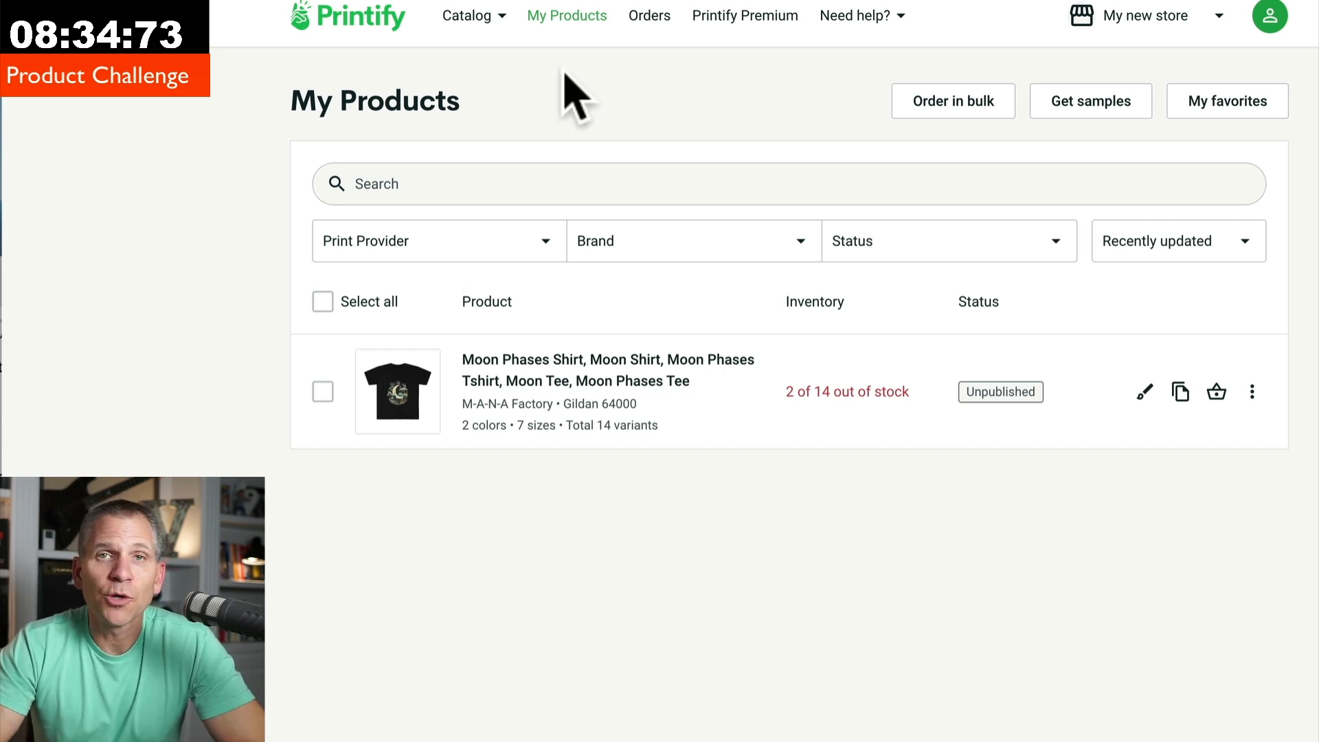
# Step: Find the Unisex Heavy Blend Hooded Sweatshirt in the men's hoodies catalog and start designing it with Monster Digital
pyautogui.click(489, 31)
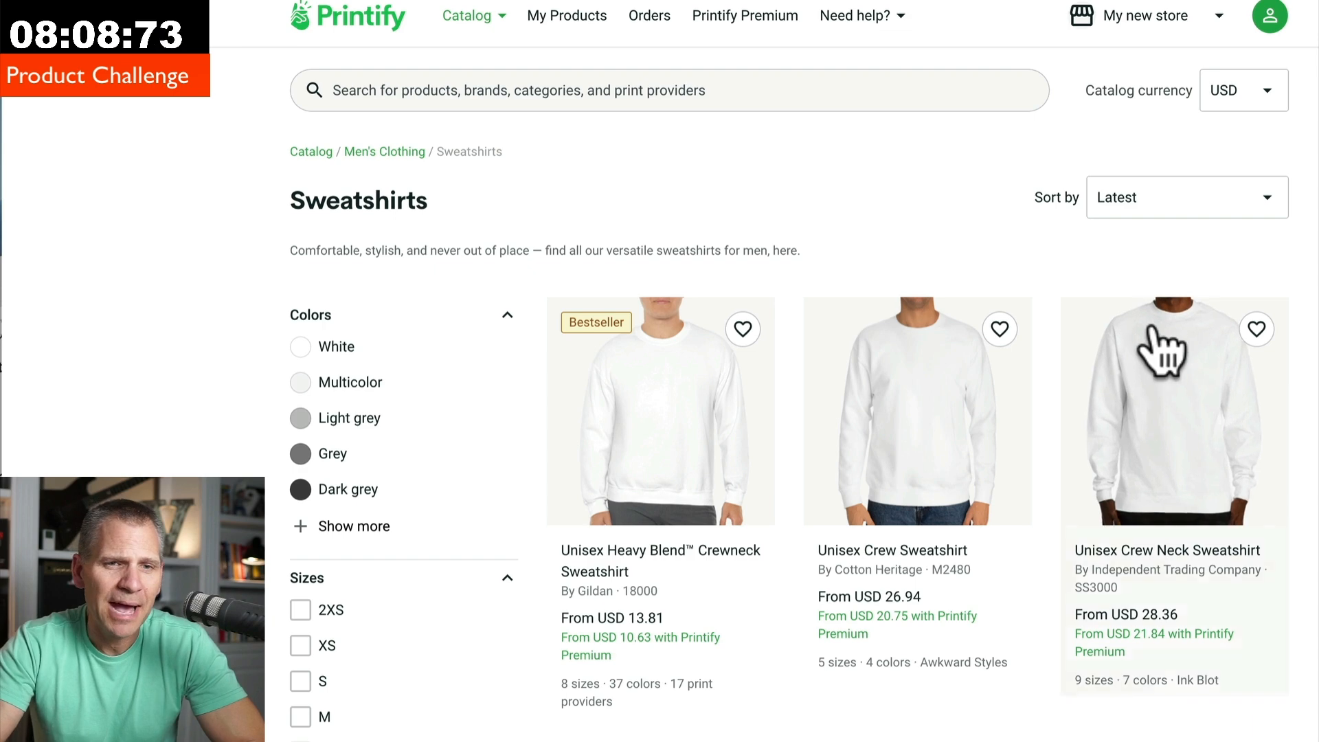
pyautogui.click(466, 15)
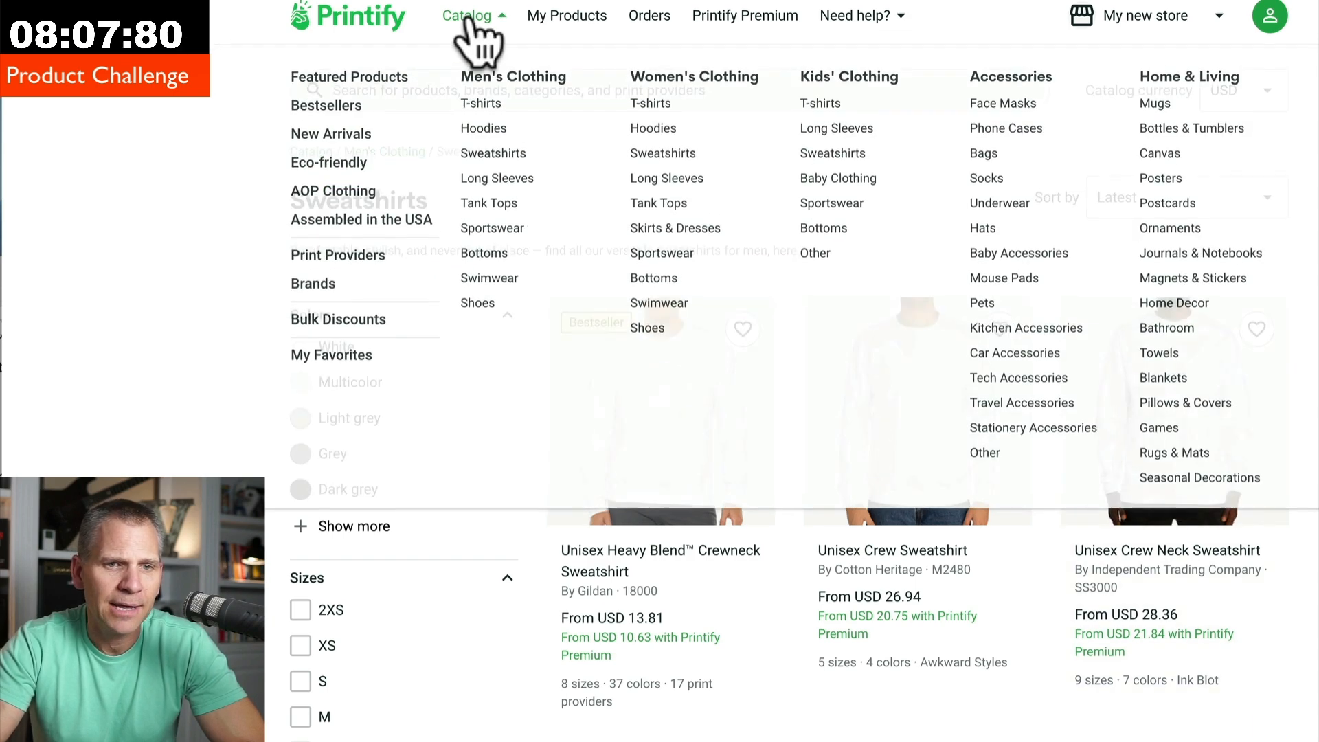
pyautogui.click(474, 132)
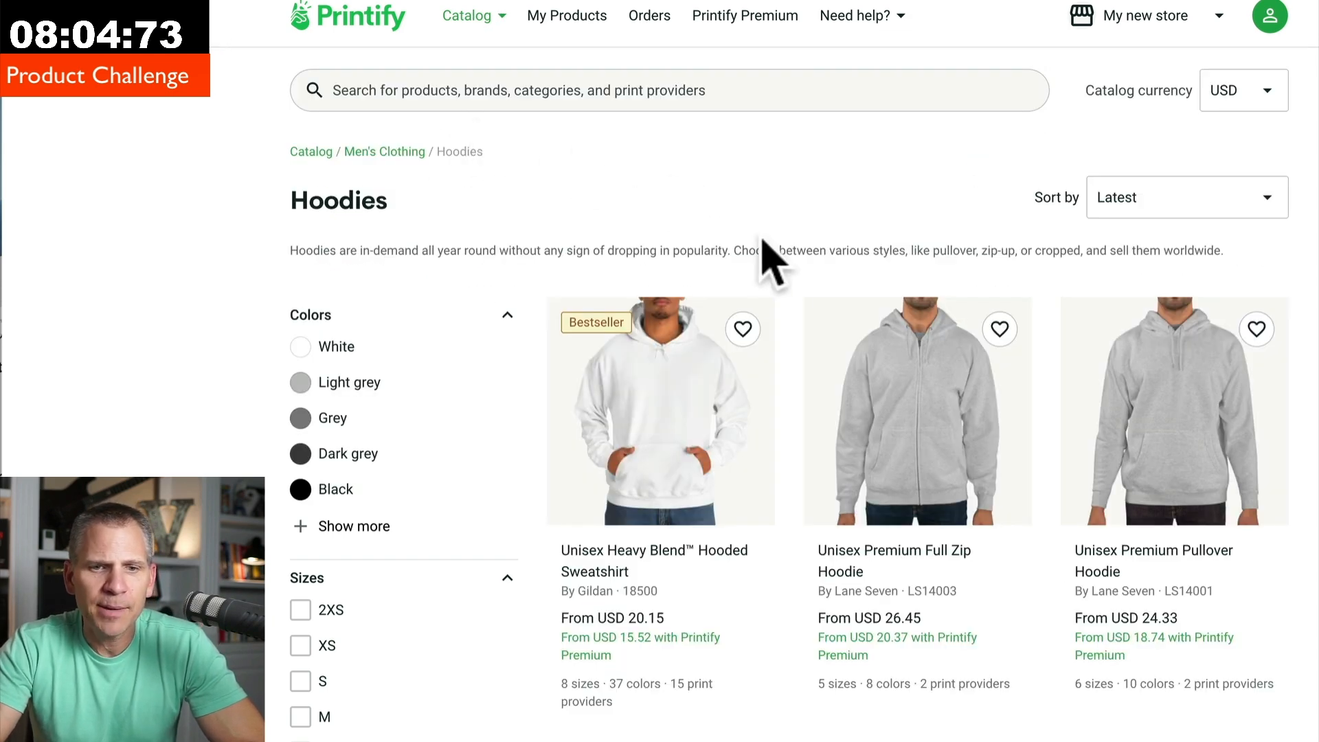
pyautogui.click(629, 410)
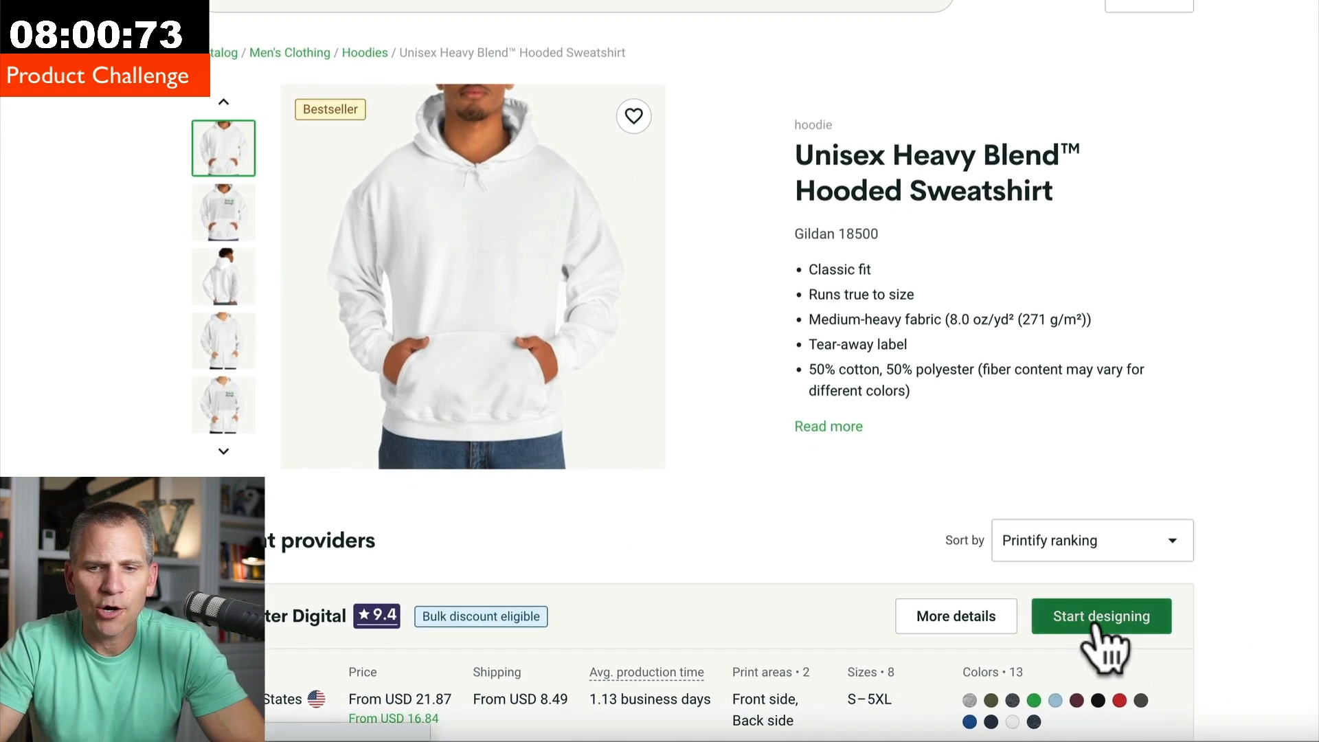
pyautogui.click(1098, 629)
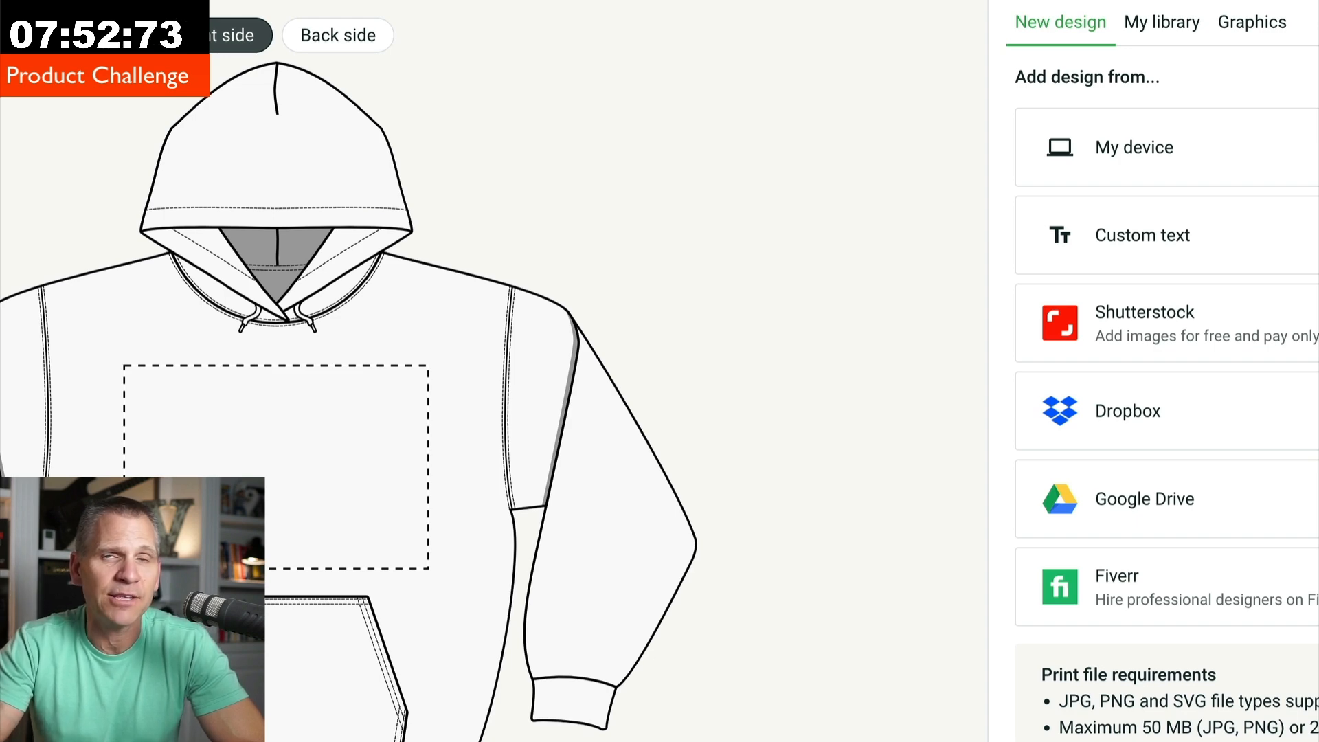
# Step: Place Untitled design (1).png from the library on the hoodie's front and add Black to its colors
pyautogui.click(1160, 24)
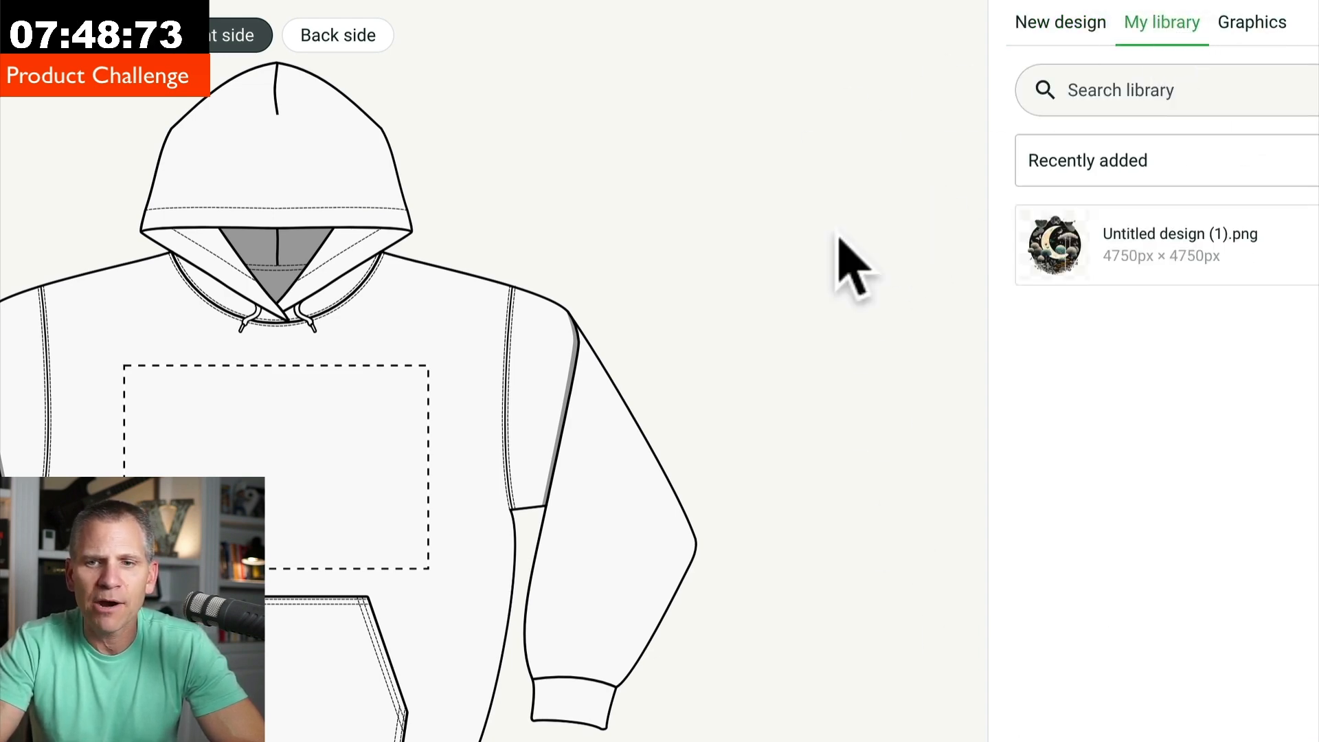
pyautogui.click(1144, 233)
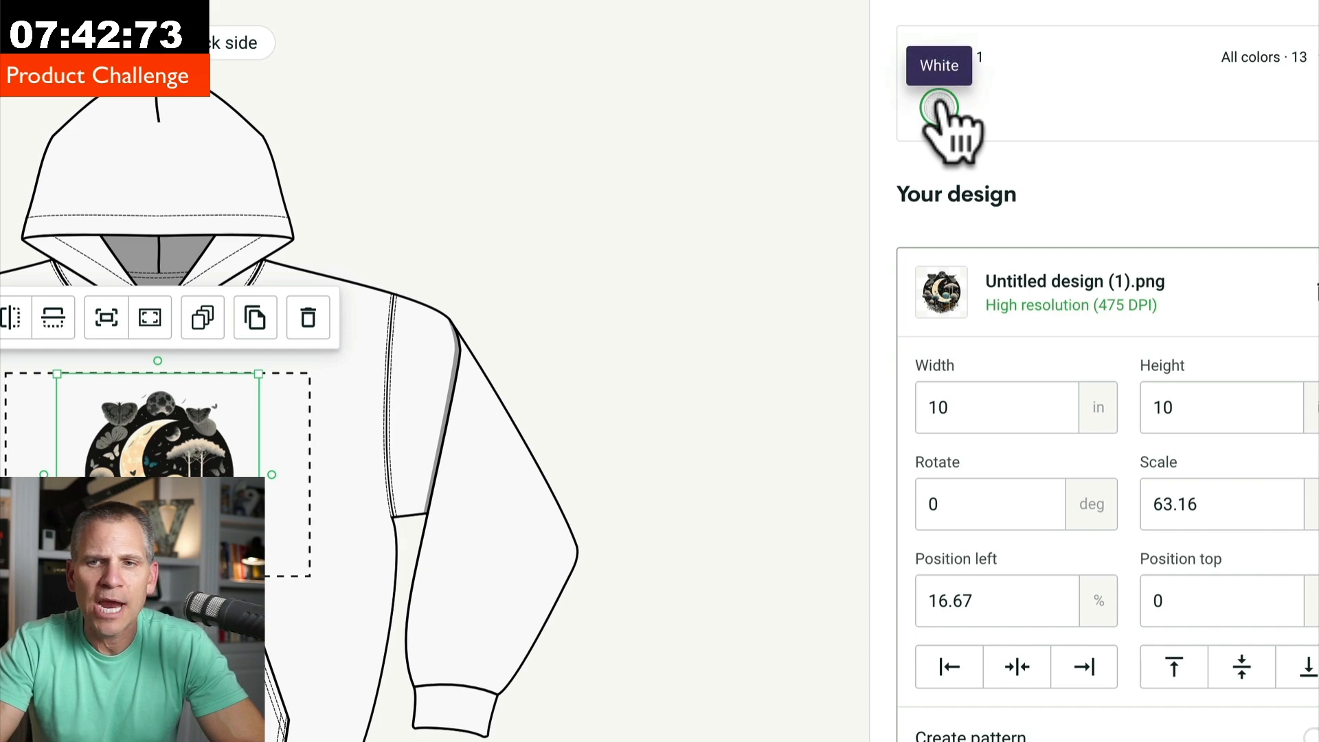
pyautogui.click(1254, 62)
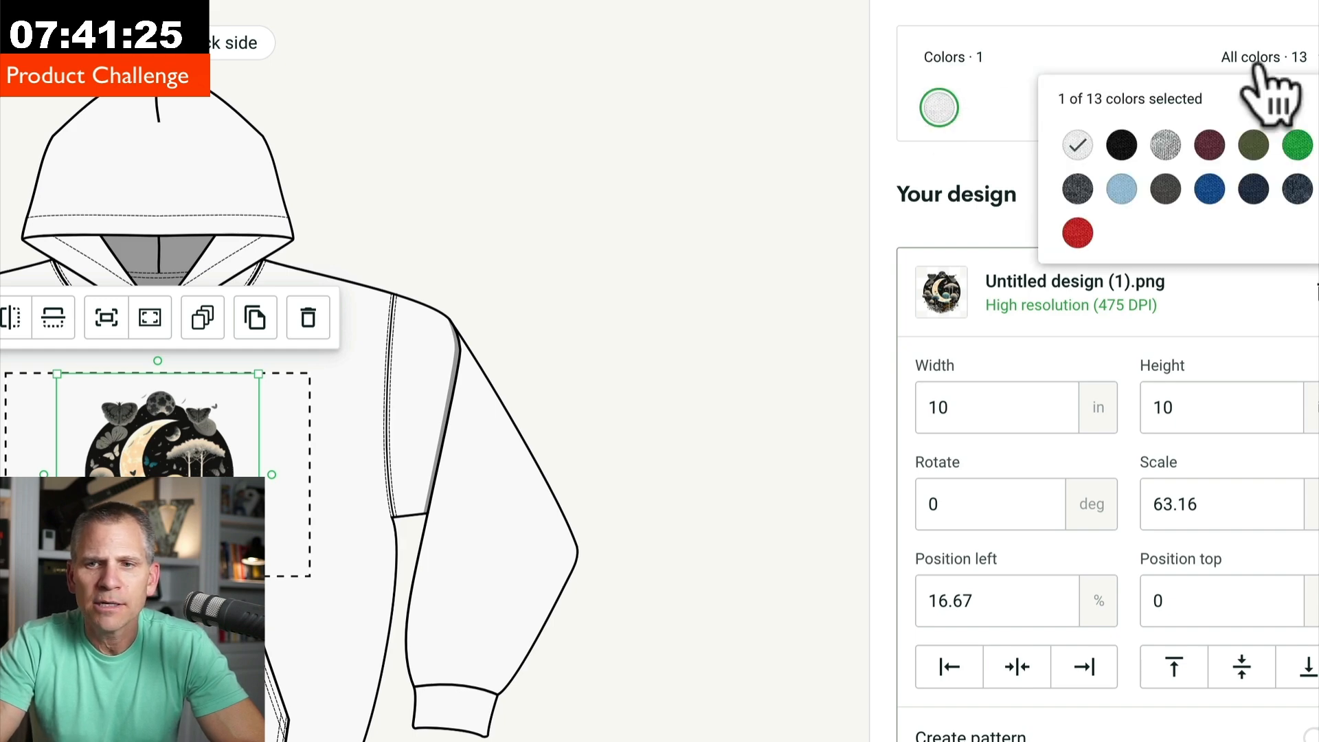
pyautogui.click(1121, 144)
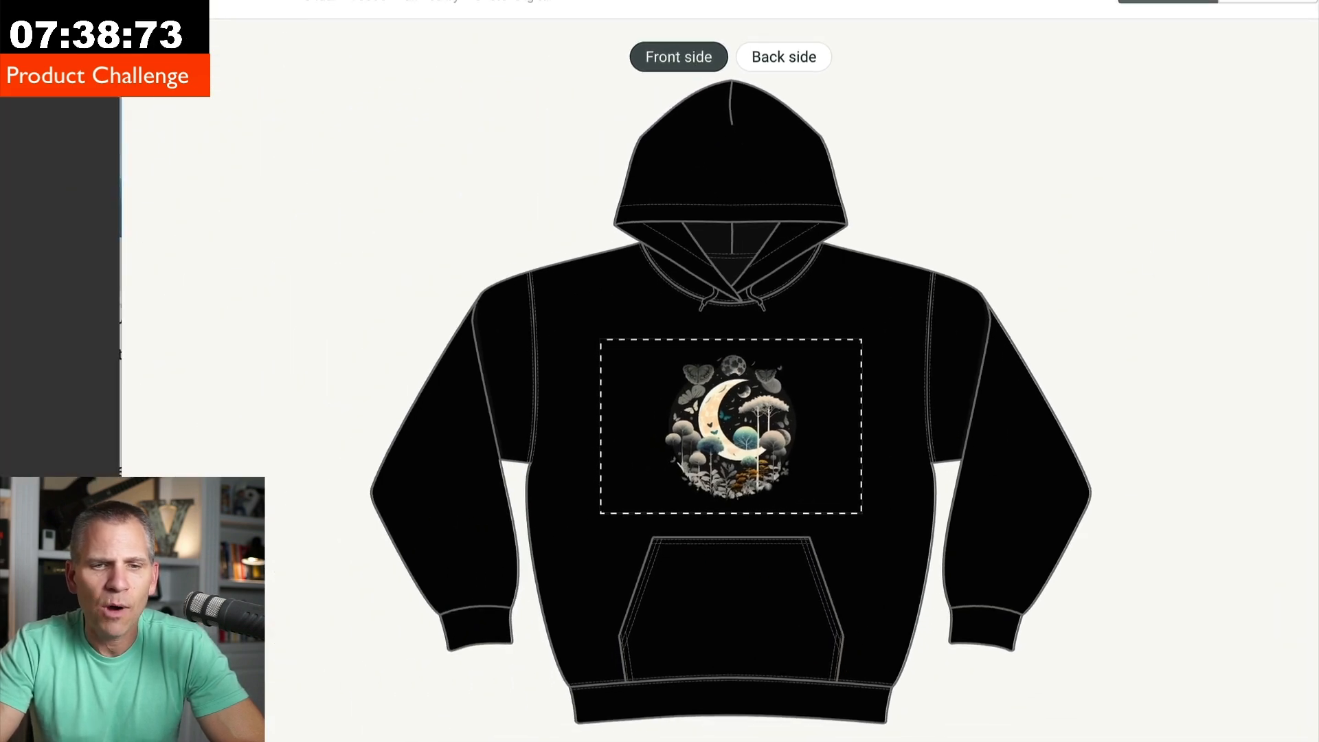
# Step: Enlarge the moon design to about 11.68 in wide, reposition it in the hoodie's print area, and save the product
pyautogui.click(736, 442)
pyautogui.moveTo(818, 341); pyautogui.dragTo(847, 312)
pyautogui.moveTo(763, 379); pyautogui.dragTo(758, 417)
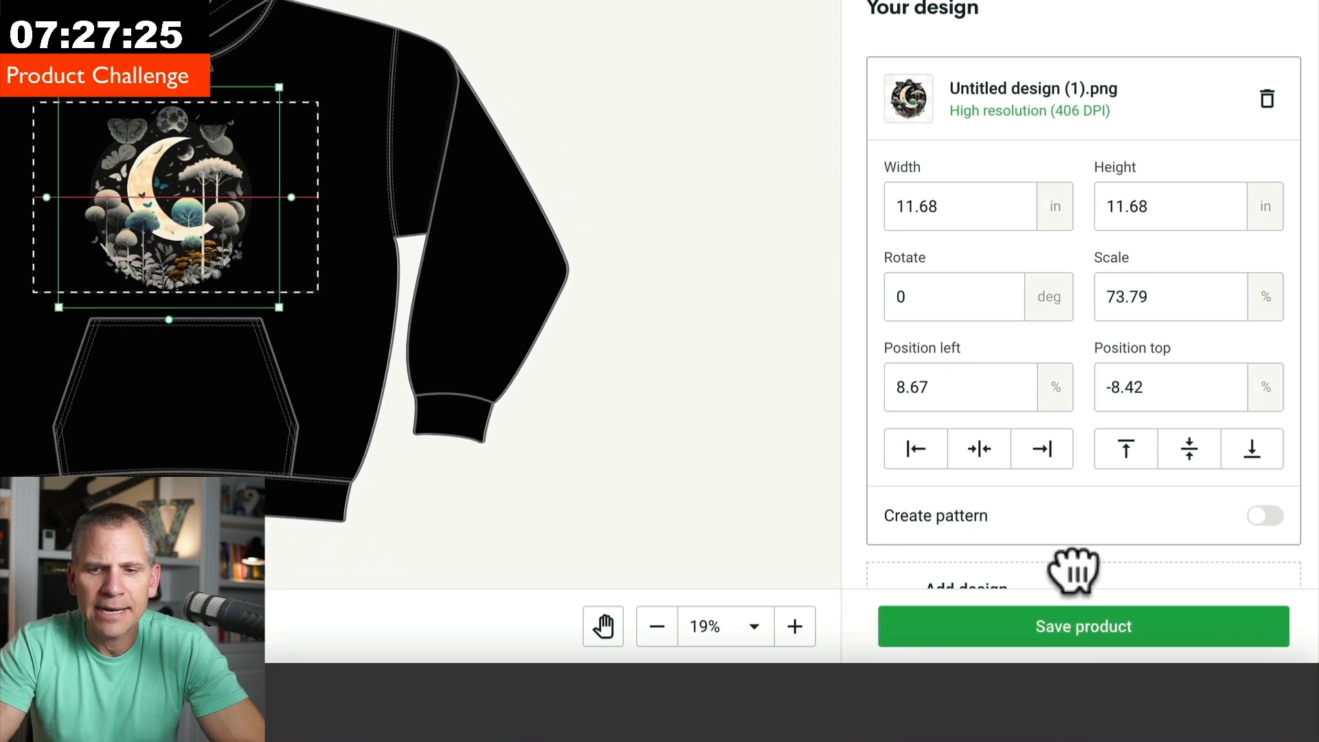
pyautogui.click(1151, 662)
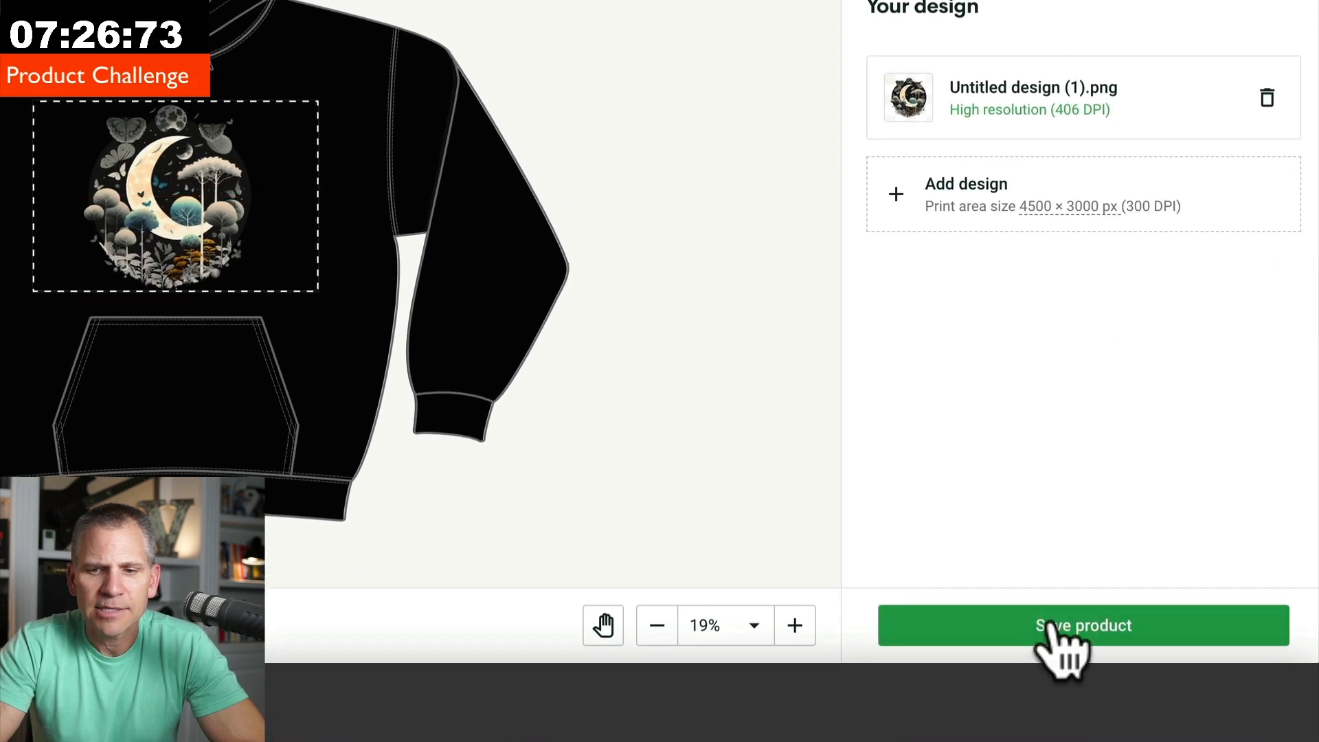
pyautogui.click(1058, 626)
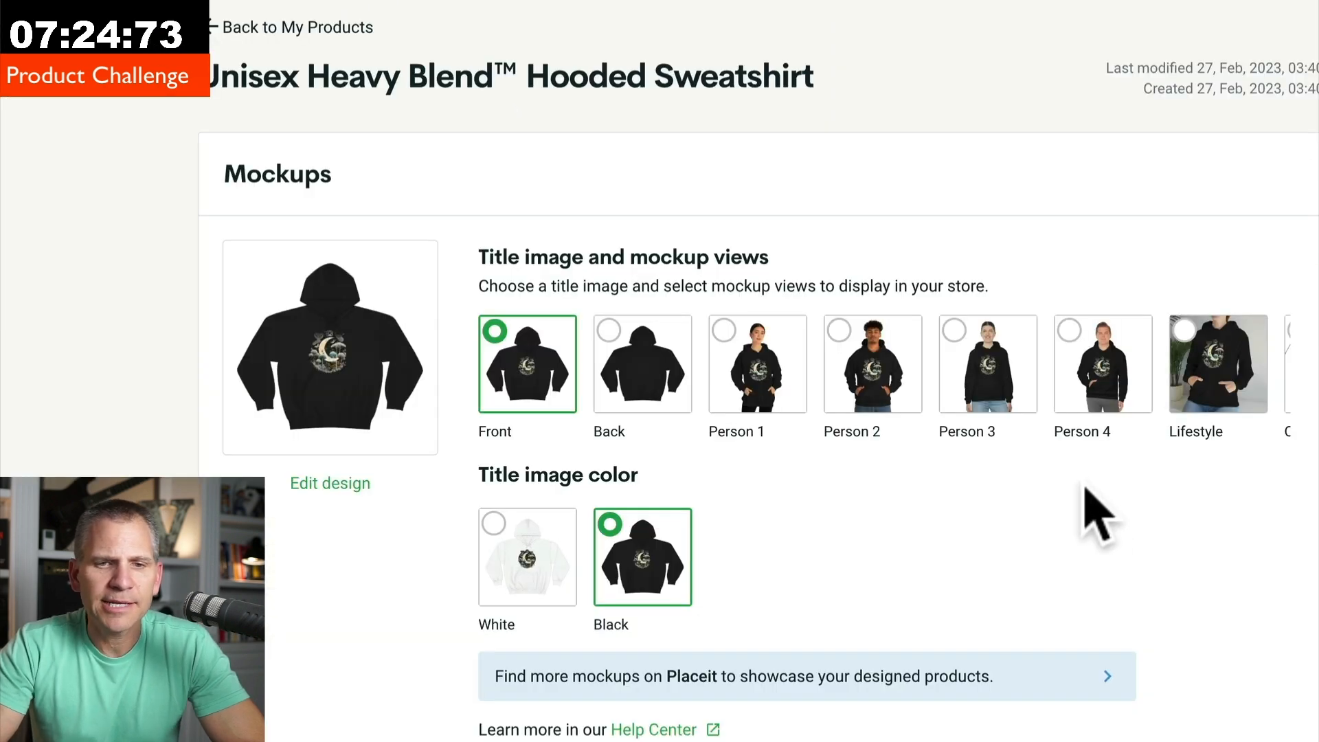
# Step: Choose the Lifestyle mockup as the hoodie's title image
pyautogui.hscroll(3, 1076, 413)
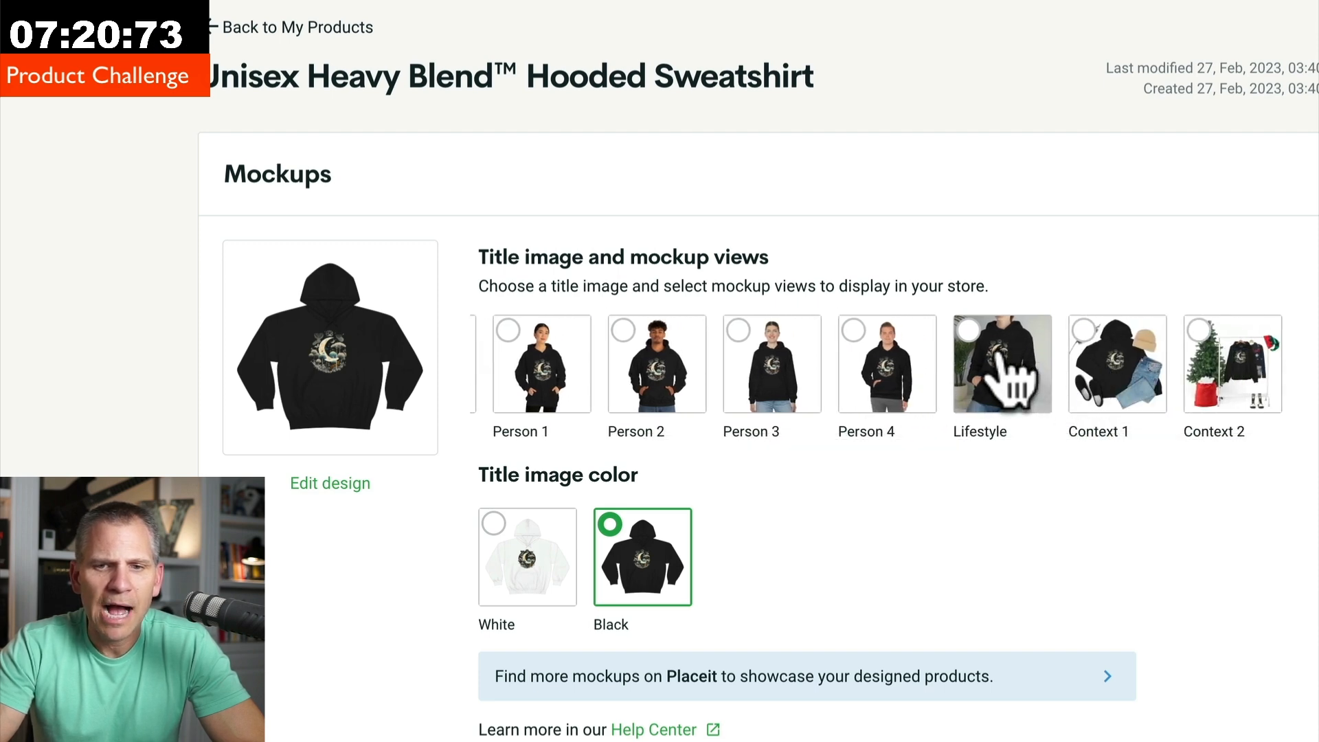
pyautogui.click(994, 352)
# Step: Replace the hoodie's title with "Moon Phases Shirt, Moon Shirt, Moon Phases Tshirt, Moon Tee, Moon Phases Tee"
pyautogui.scroll(-3, 996, 506)
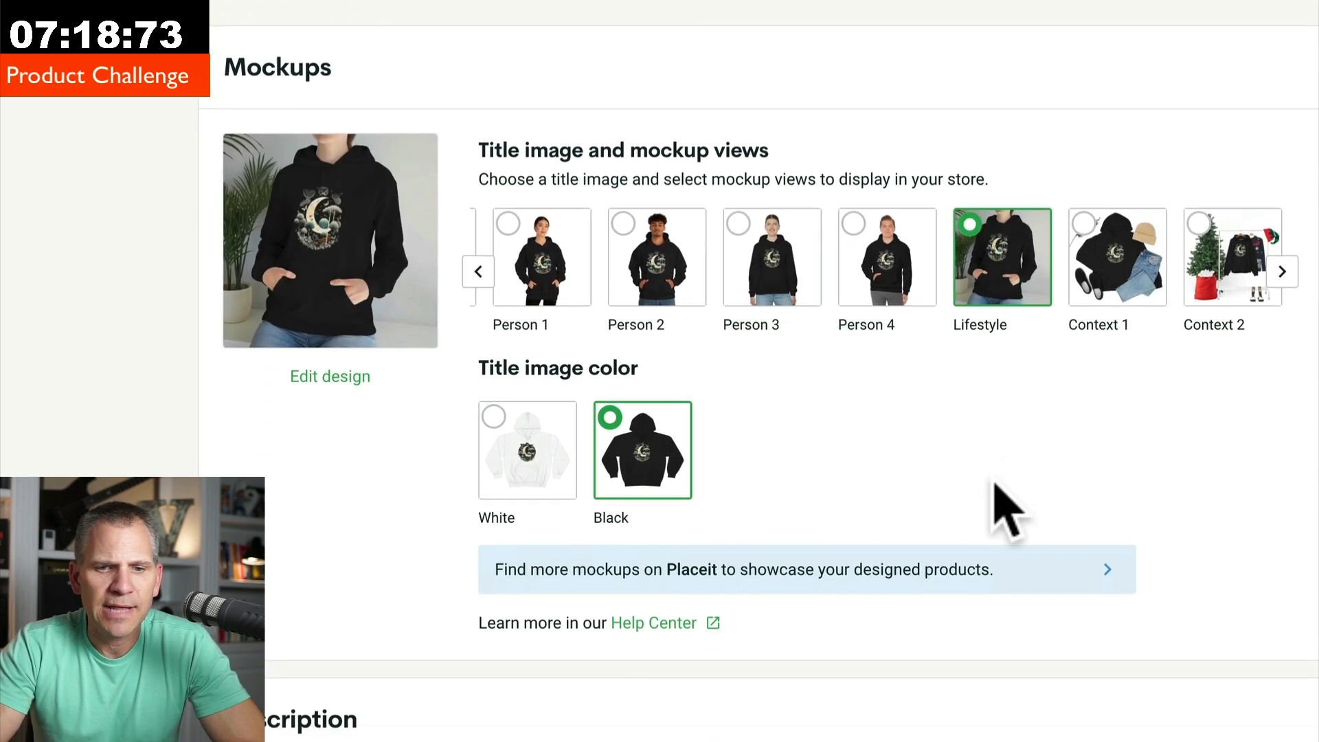
pyautogui.scroll(-8, 1001, 507)
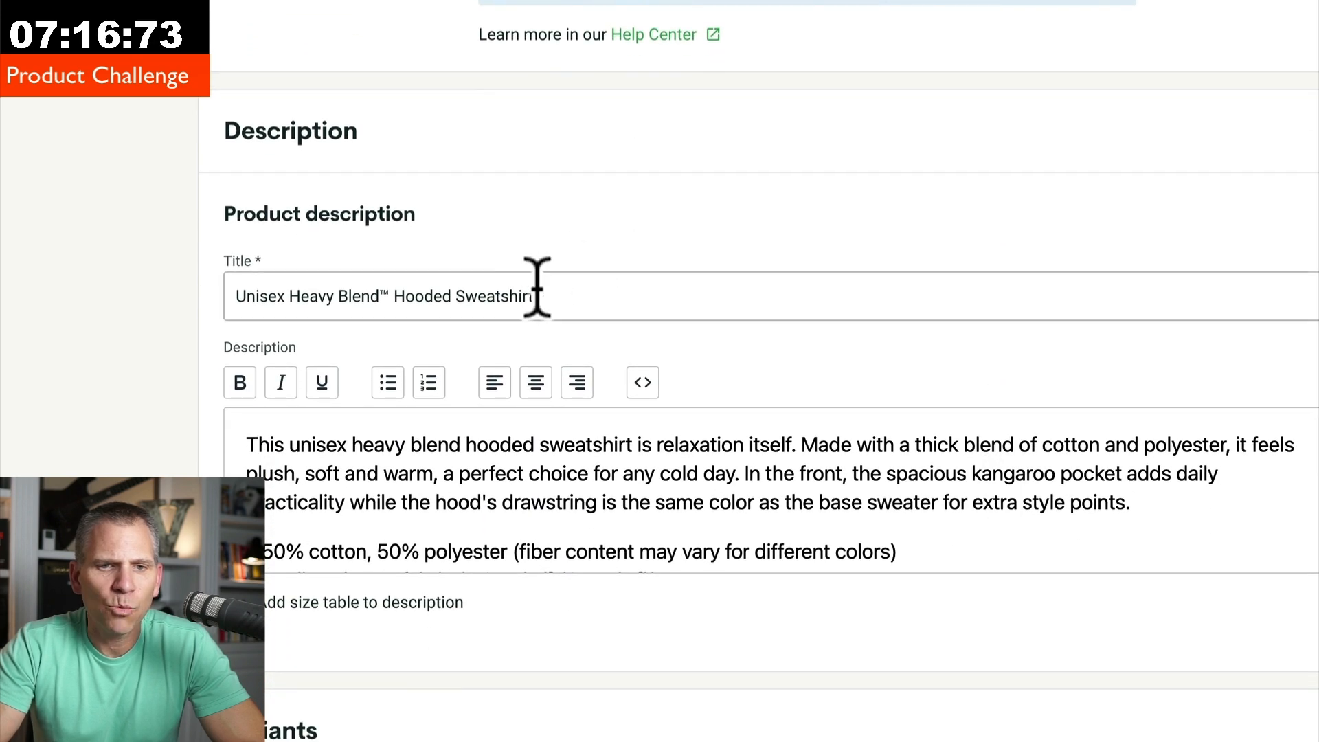
pyautogui.click(562, 292)
pyautogui.hotkey('ctrl', 'a')
pyautogui.write('Moon Phases Shirt, Moon Shirt, Moon Phases Tshirt, Moon Tee, Moon Phases Tee')
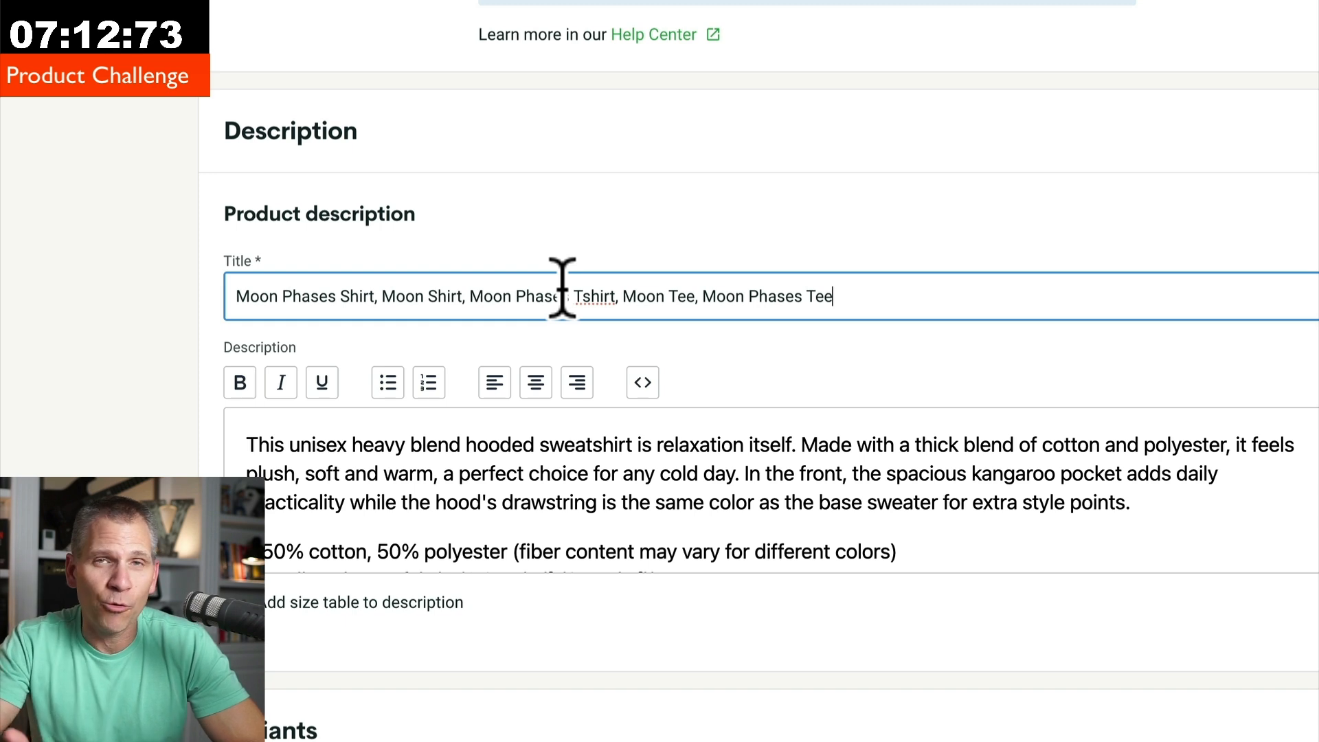
# Step: Change "Shirt" to "Hoodie" in the title's first phrase and save the hoodie listing to My Products
pyautogui.click(375, 296)
pyautogui.press('BackSpace')
pyautogui.press('BackSpace')
pyautogui.press('BackSpace')
pyautogui.press('BackSpace')
pyautogui.press('BackSpace')
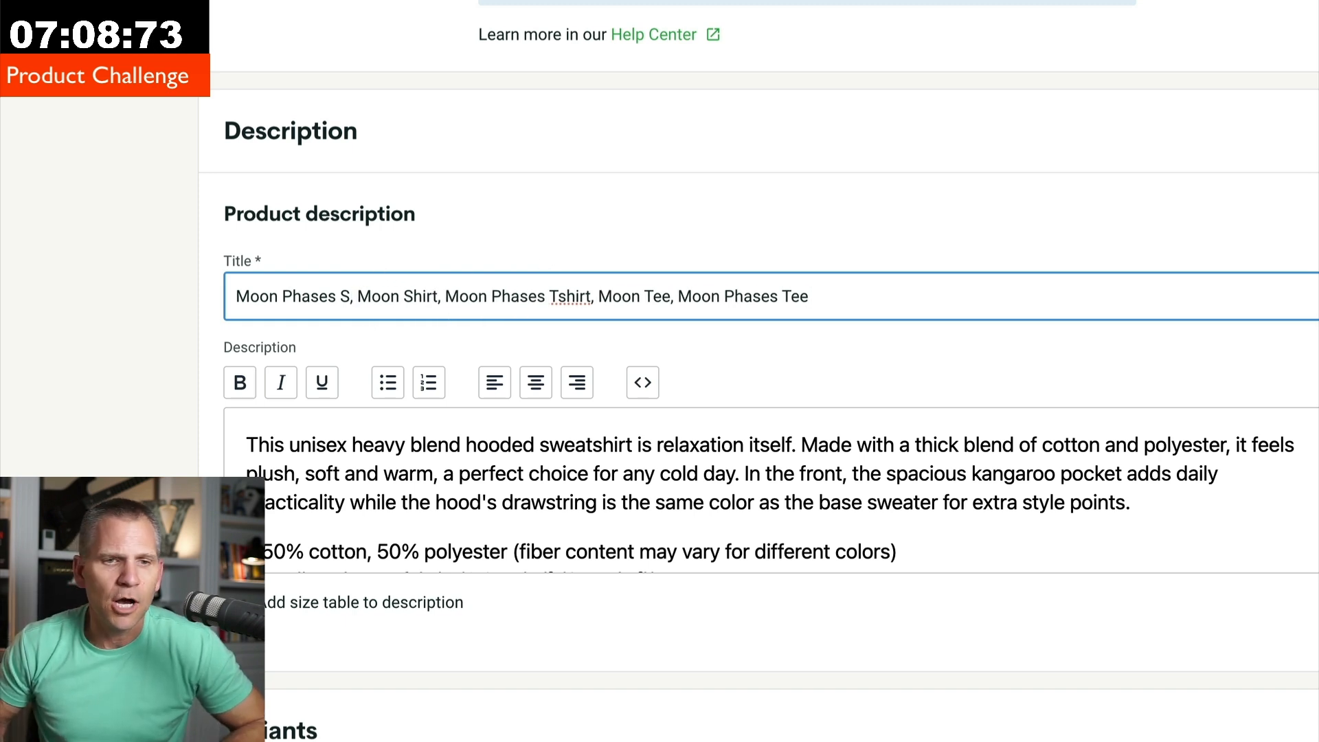
pyautogui.write('Hoodie')
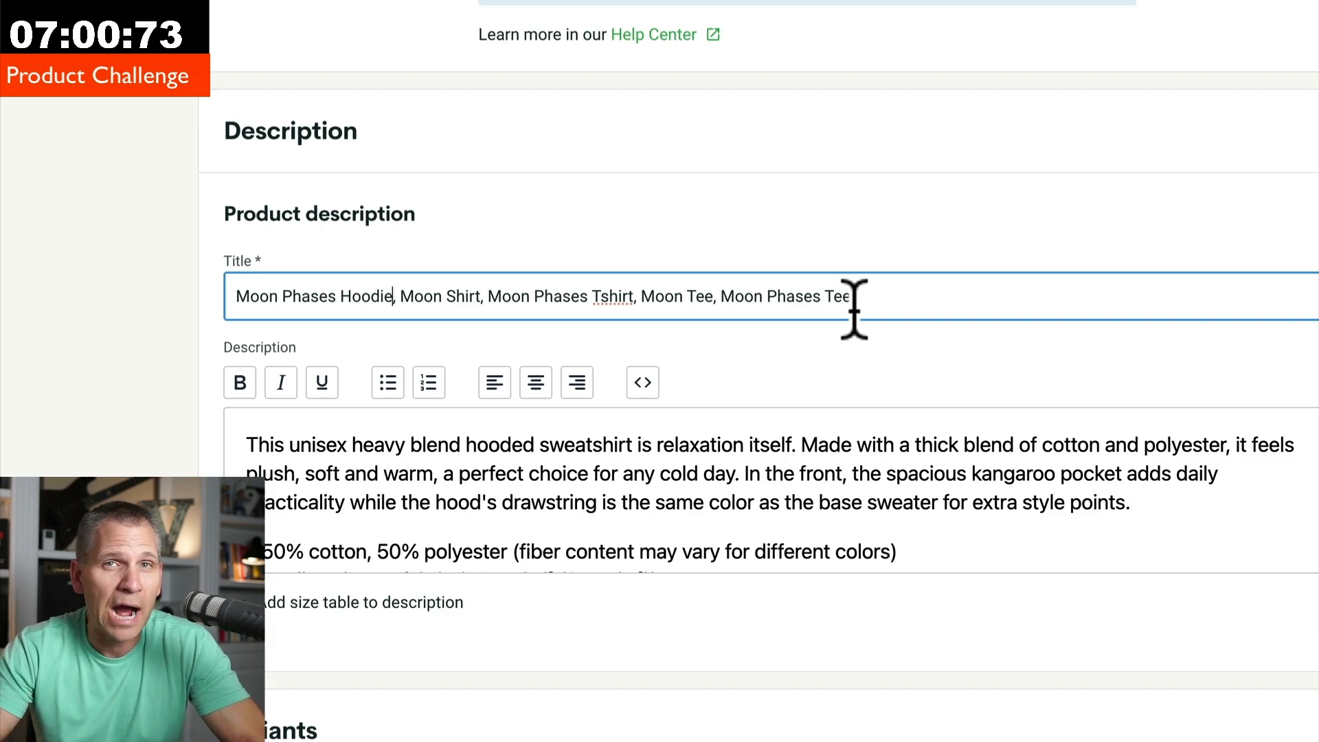
pyautogui.scroll(-15, 1103, 303)
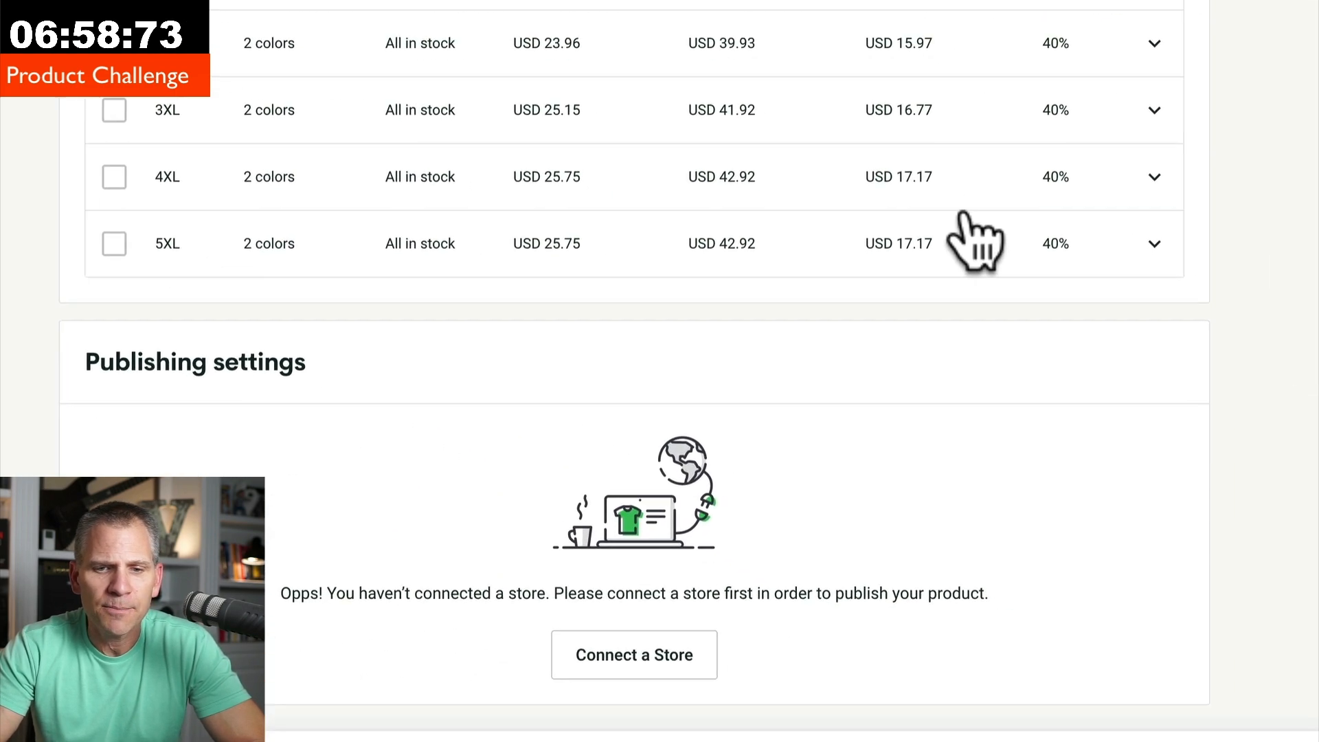
pyautogui.click(910, 706)
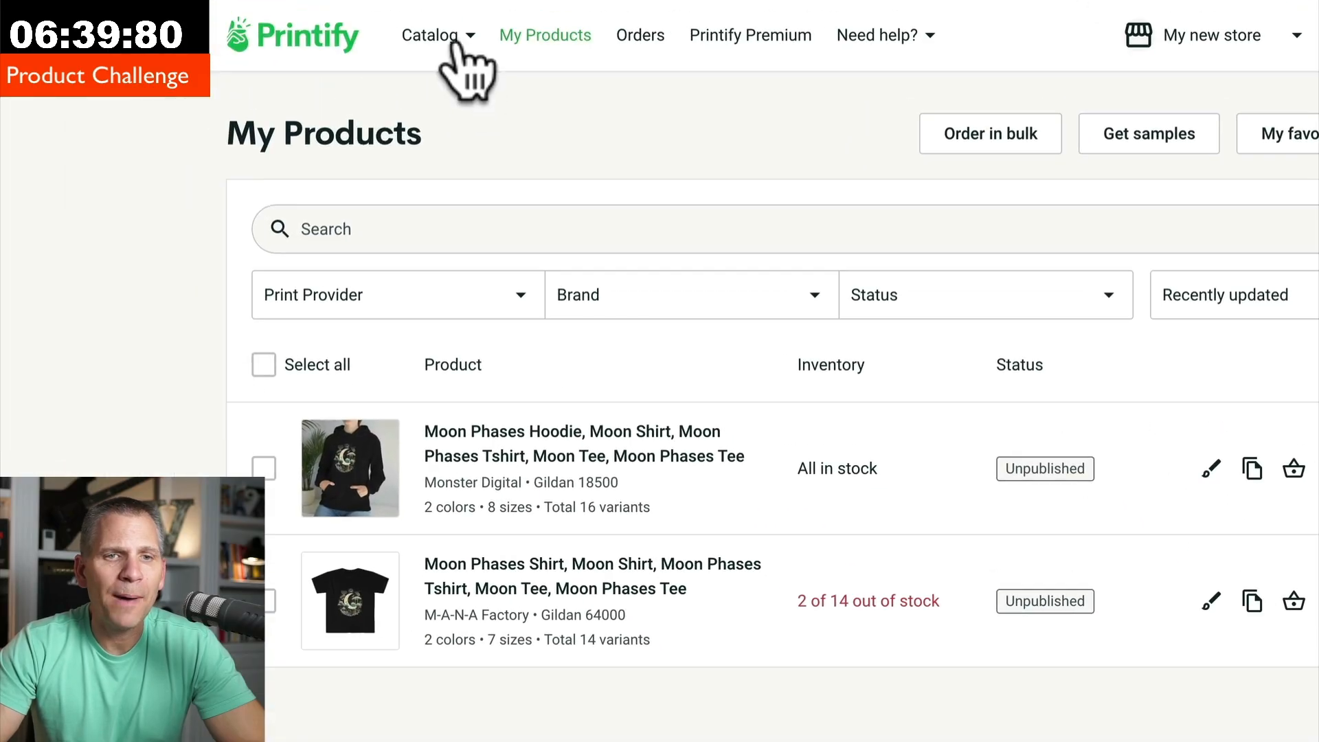
# Step: Find the Spun Polyester Square Pillow under Pillows & Covers and start designing it with MWW On Demand
pyautogui.click(452, 43)
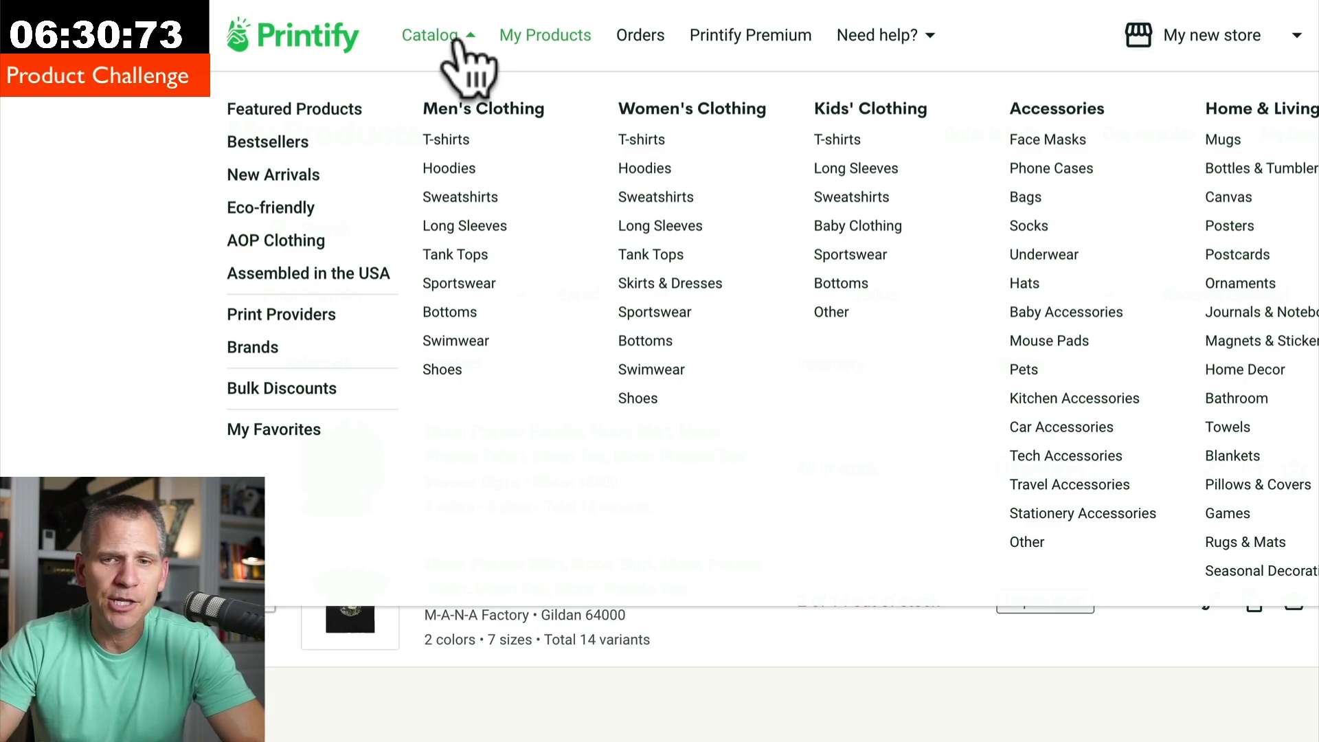
pyautogui.click(1240, 485)
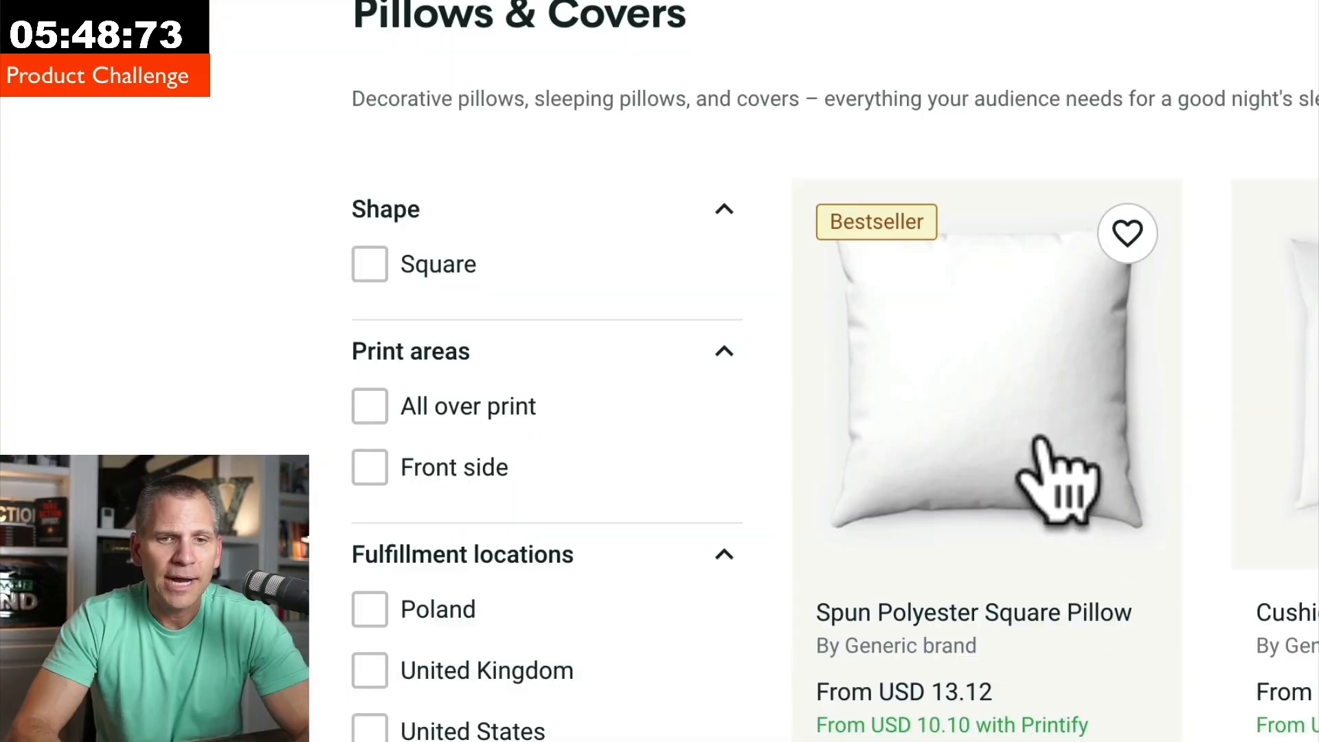
pyautogui.click(1016, 443)
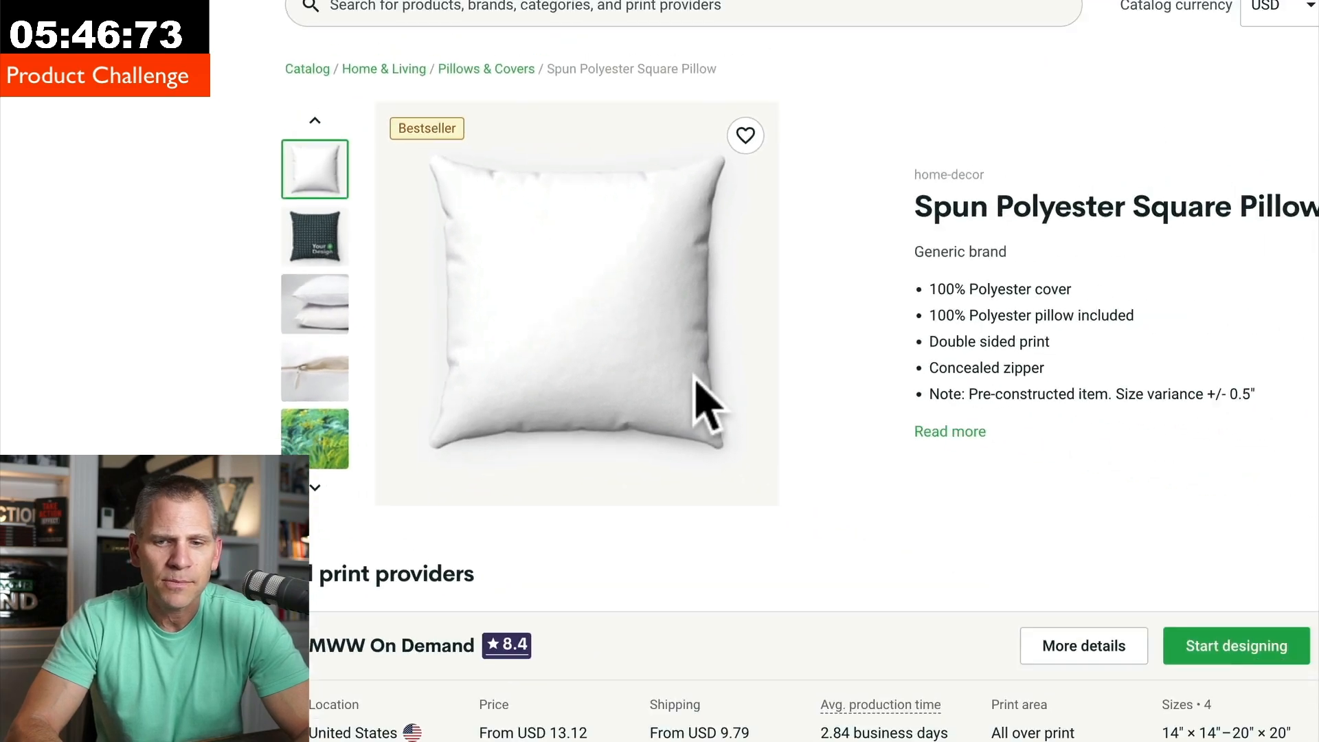
pyautogui.click(1107, 610)
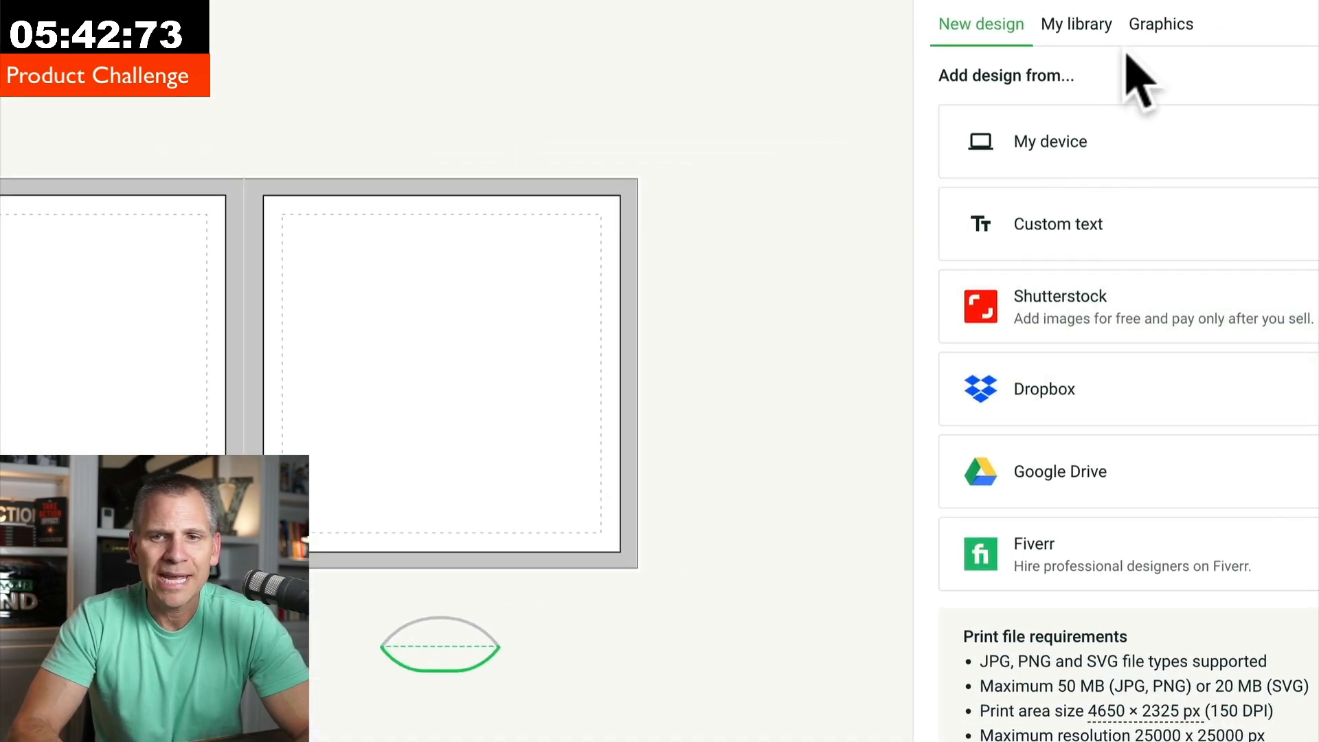
# Step: Place Untitled design (1).png from the library on the pillow and move it over the left pillow panel
pyautogui.click(1076, 34)
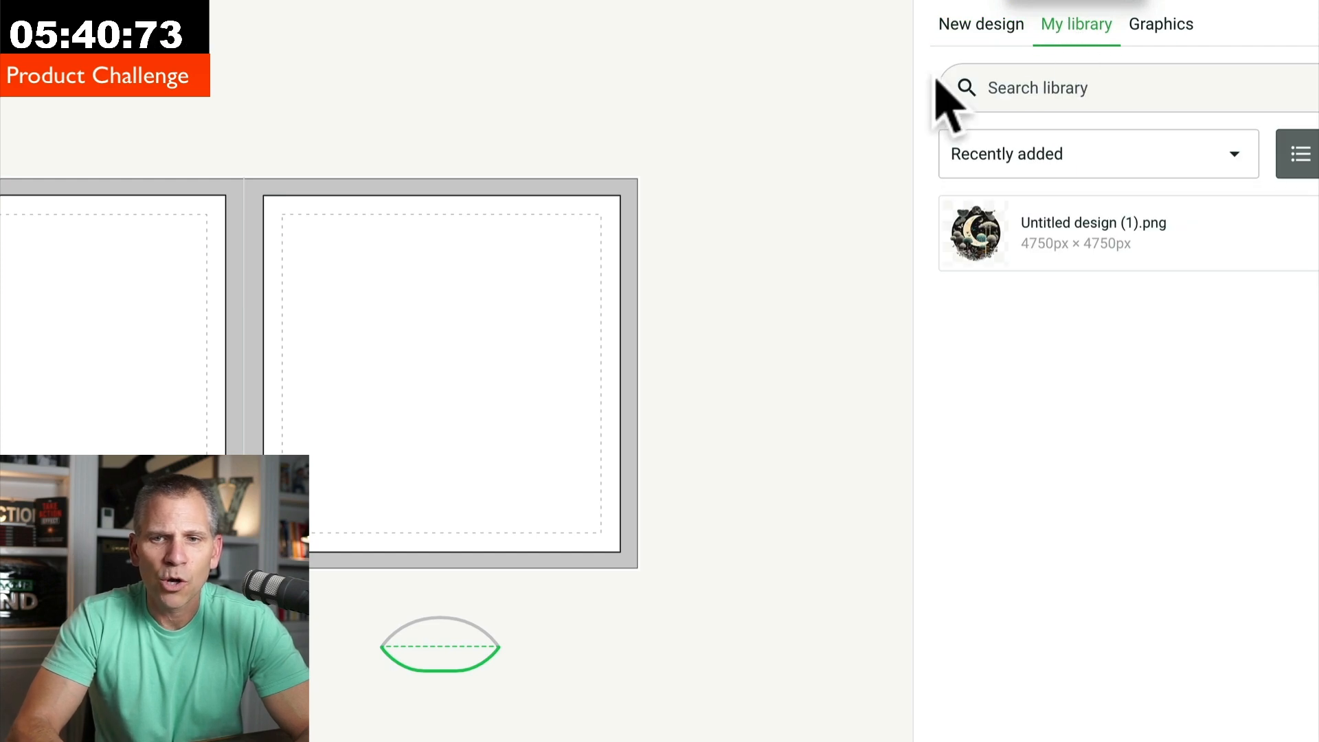
pyautogui.click(1084, 253)
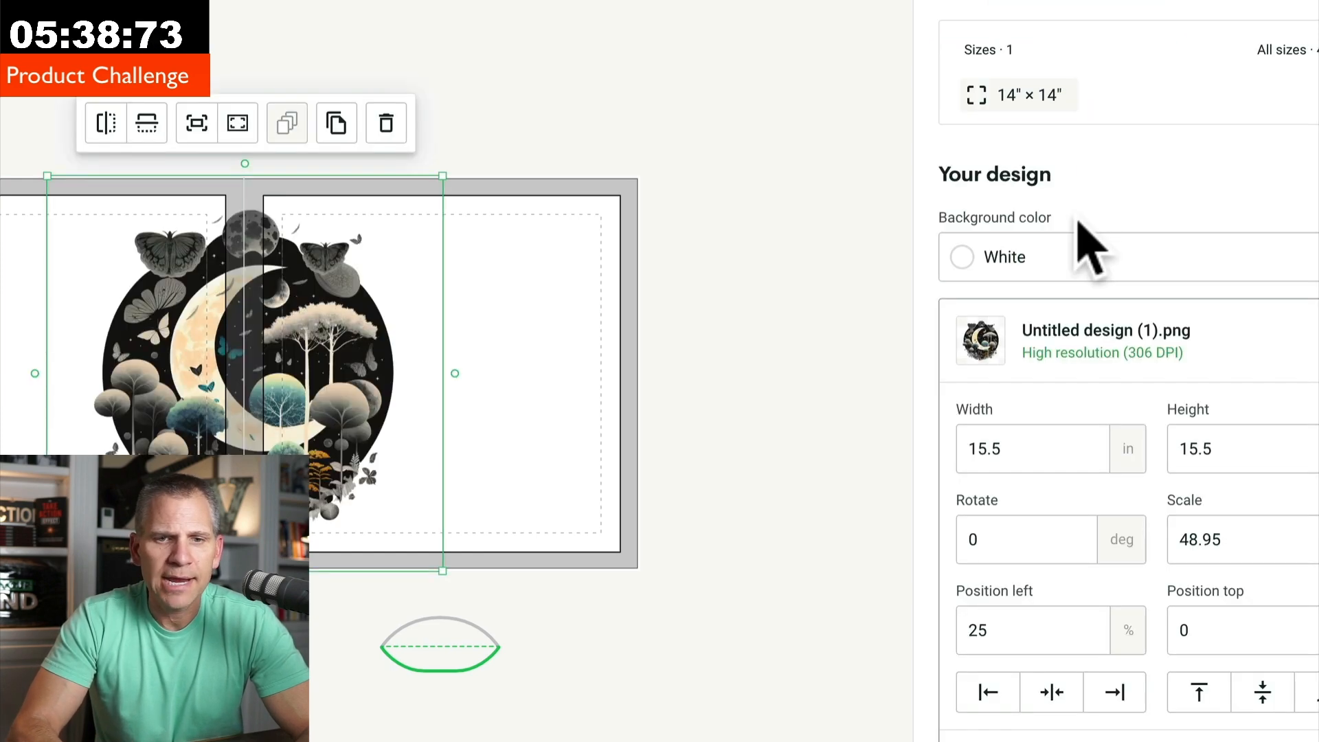
pyautogui.moveTo(555, 242); pyautogui.dragTo(395, 246)
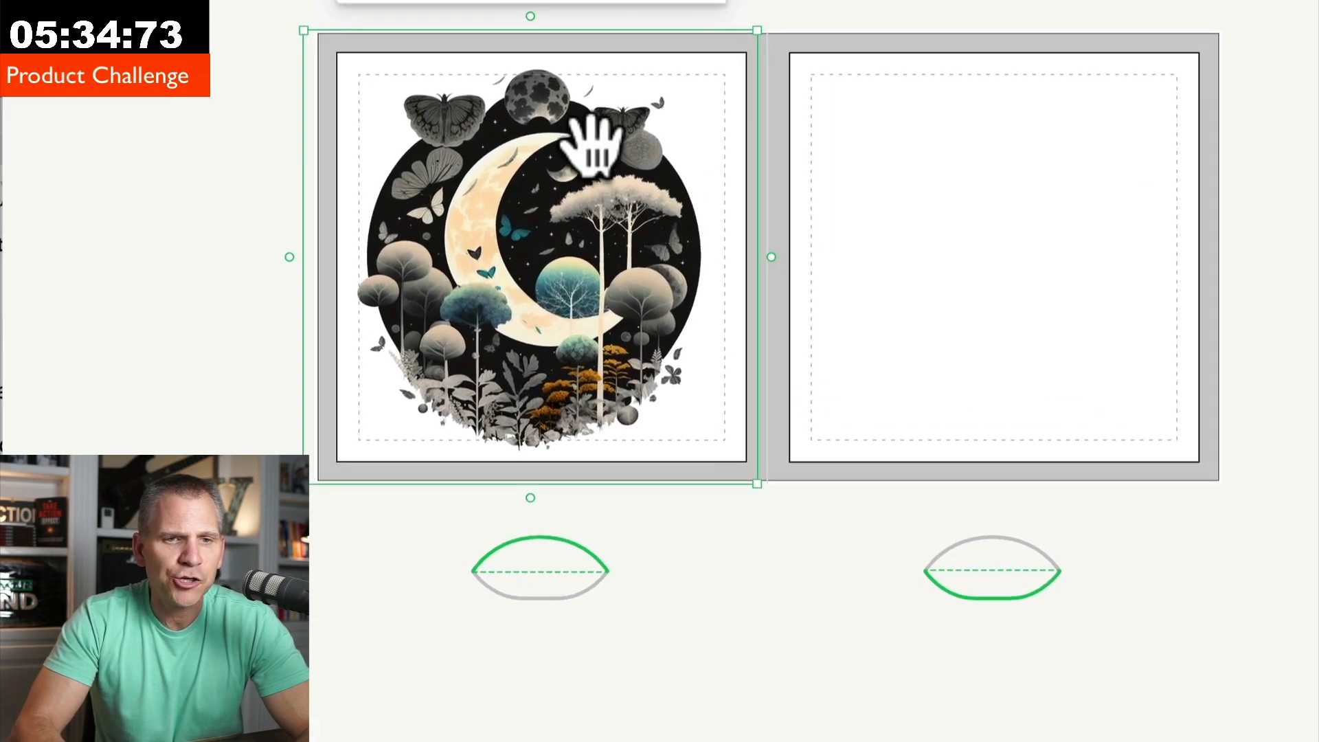
# Step: Shrink the design to about 14.26 in wide on the left pillow panel and save the pillow with a Black background
pyautogui.moveTo(757, 30); pyautogui.dragTo(722, 61)
pyautogui.moveTo(524, 229); pyautogui.dragTo(533, 231)
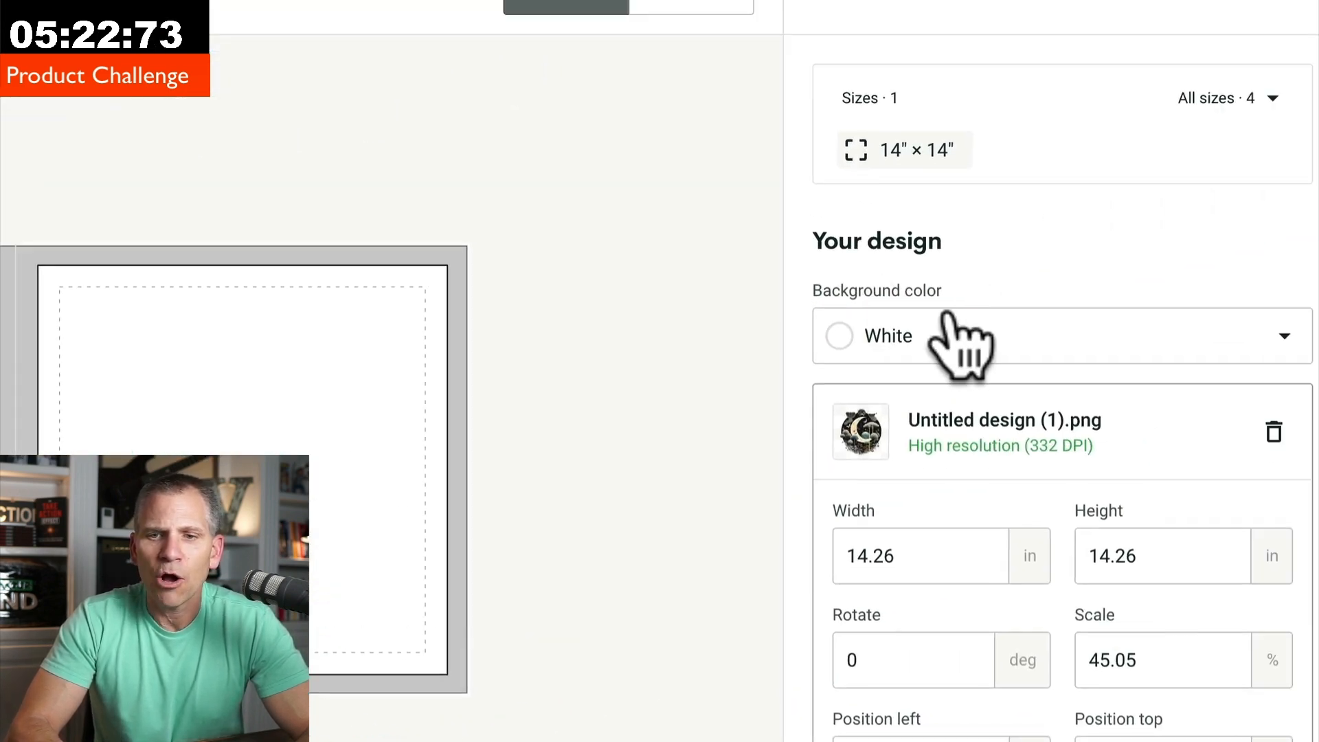
pyautogui.click(948, 323)
pyautogui.click(1051, 372)
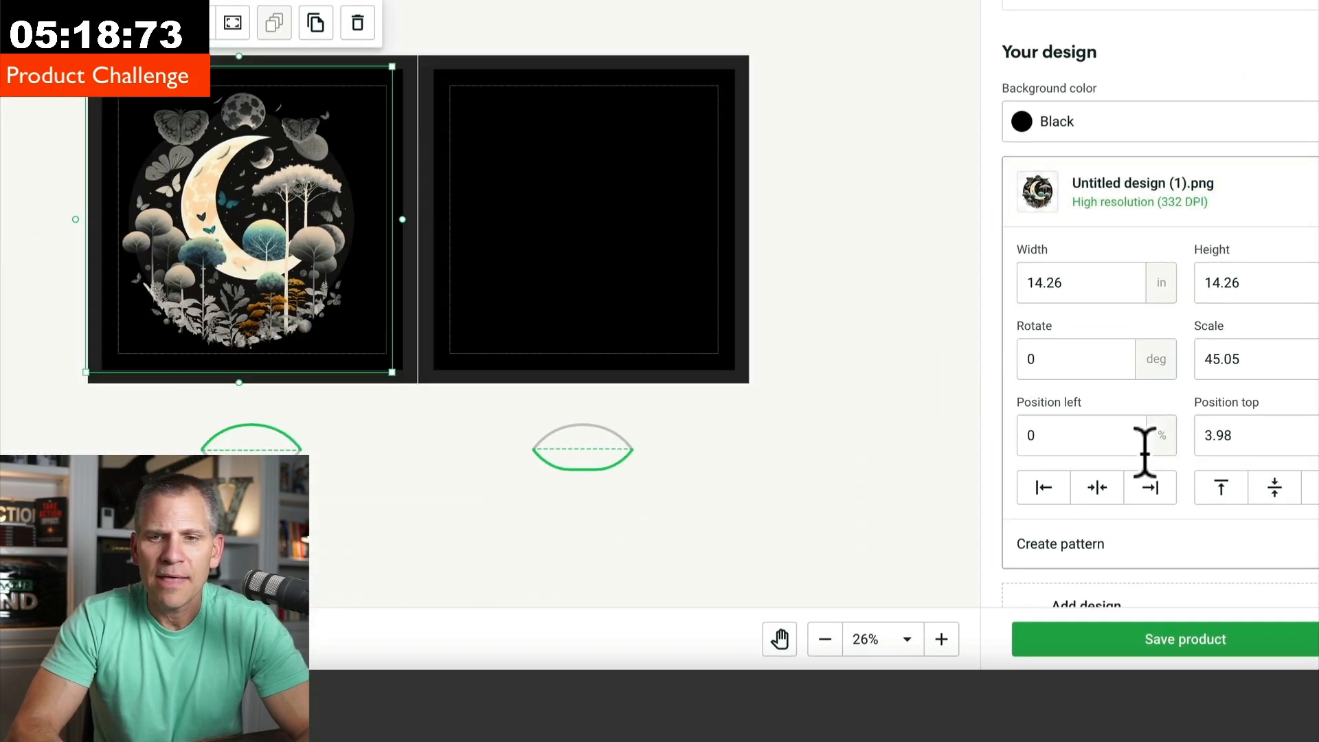
pyautogui.click(1169, 630)
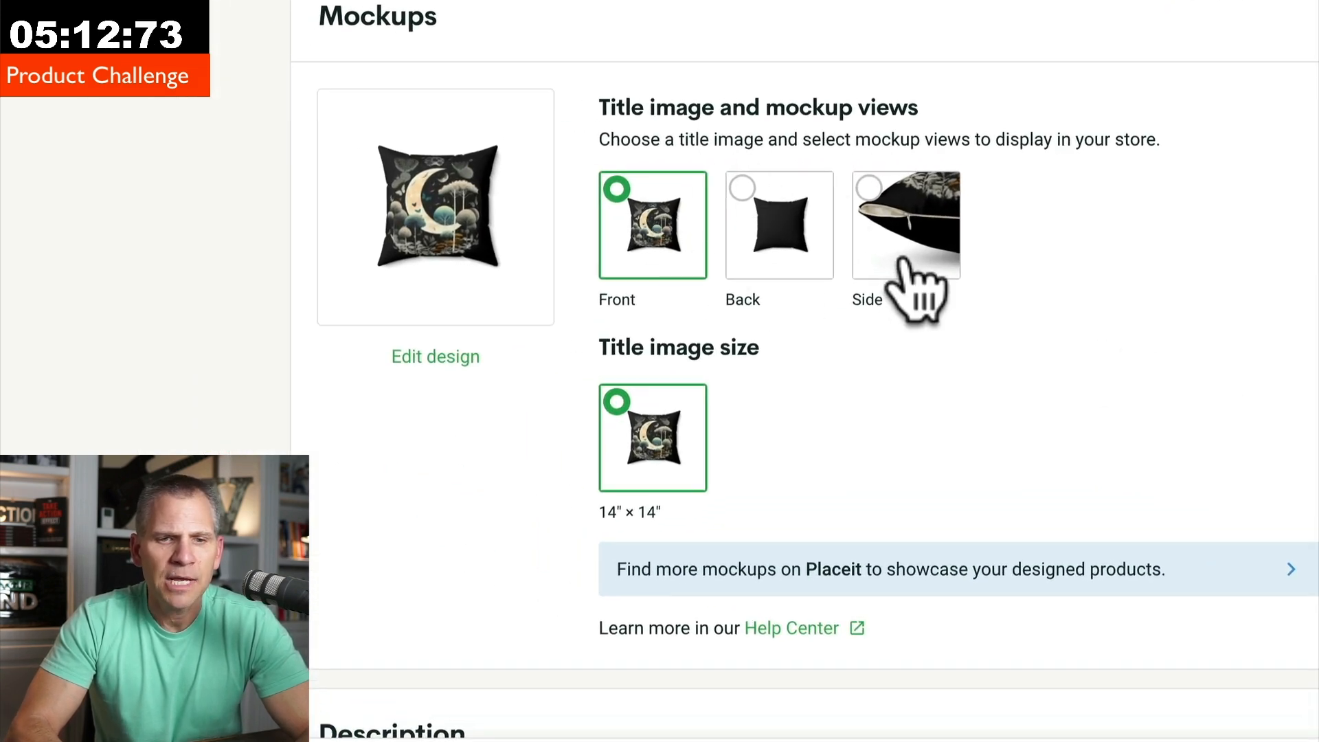
# Step: Change "Spun Polyester" to "Moon Phases" in the pillow's title so it reads "Moon Phases Square Pillow", and save it as a draft
pyautogui.scroll(-10, 1172, 318)
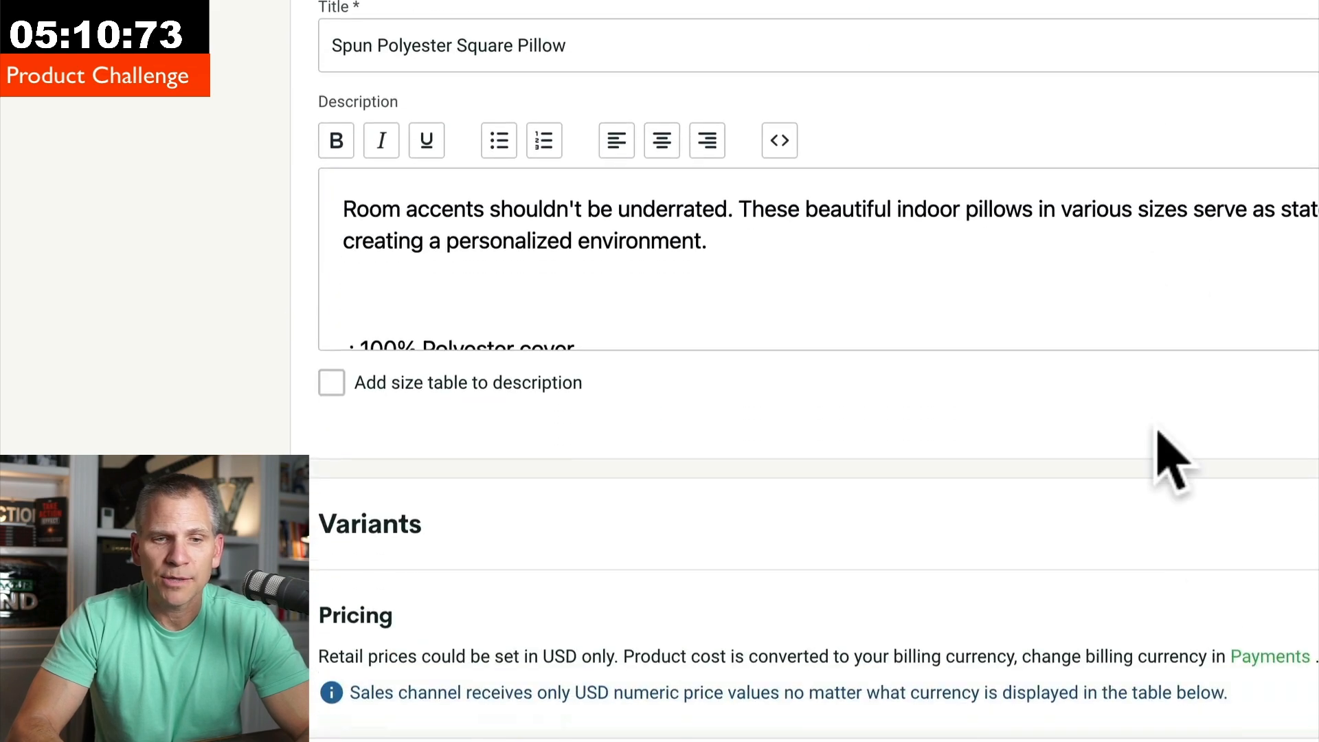
pyautogui.moveTo(603, 44); pyautogui.dragTo(304, 44)
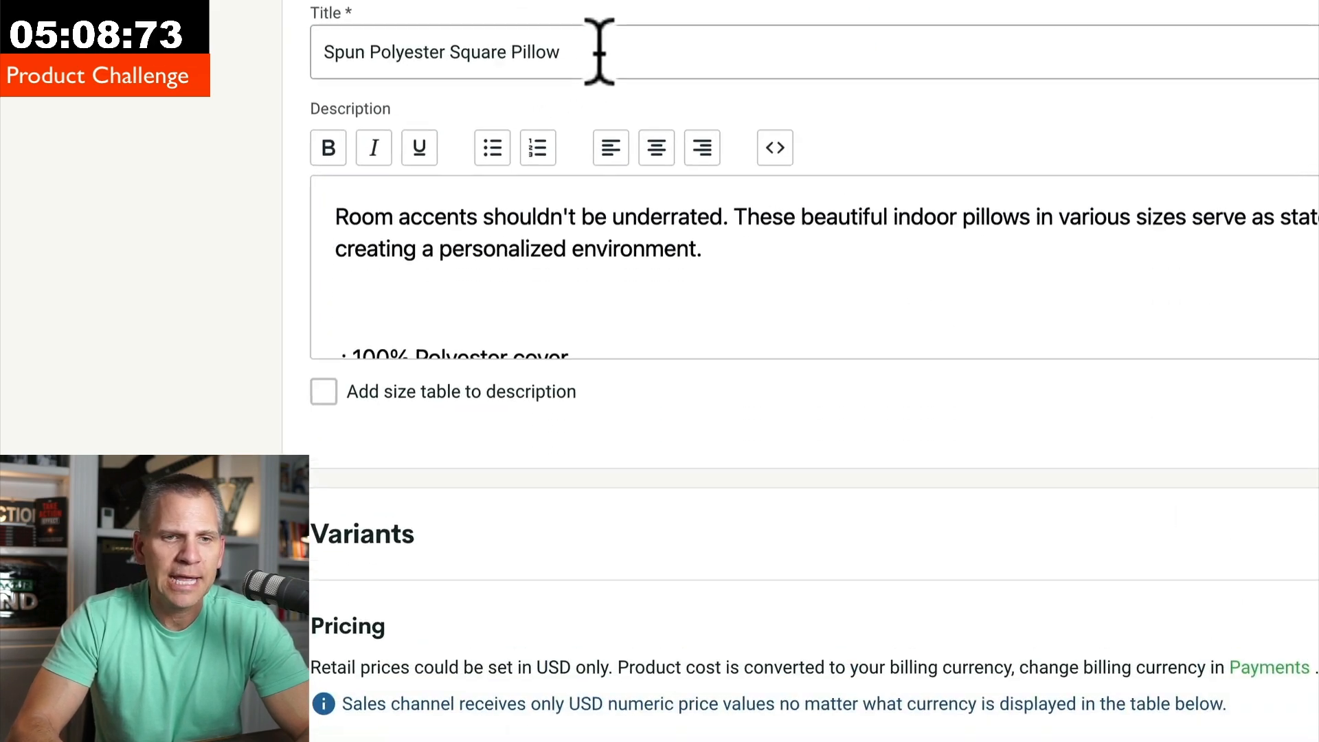
pyautogui.press('Left')
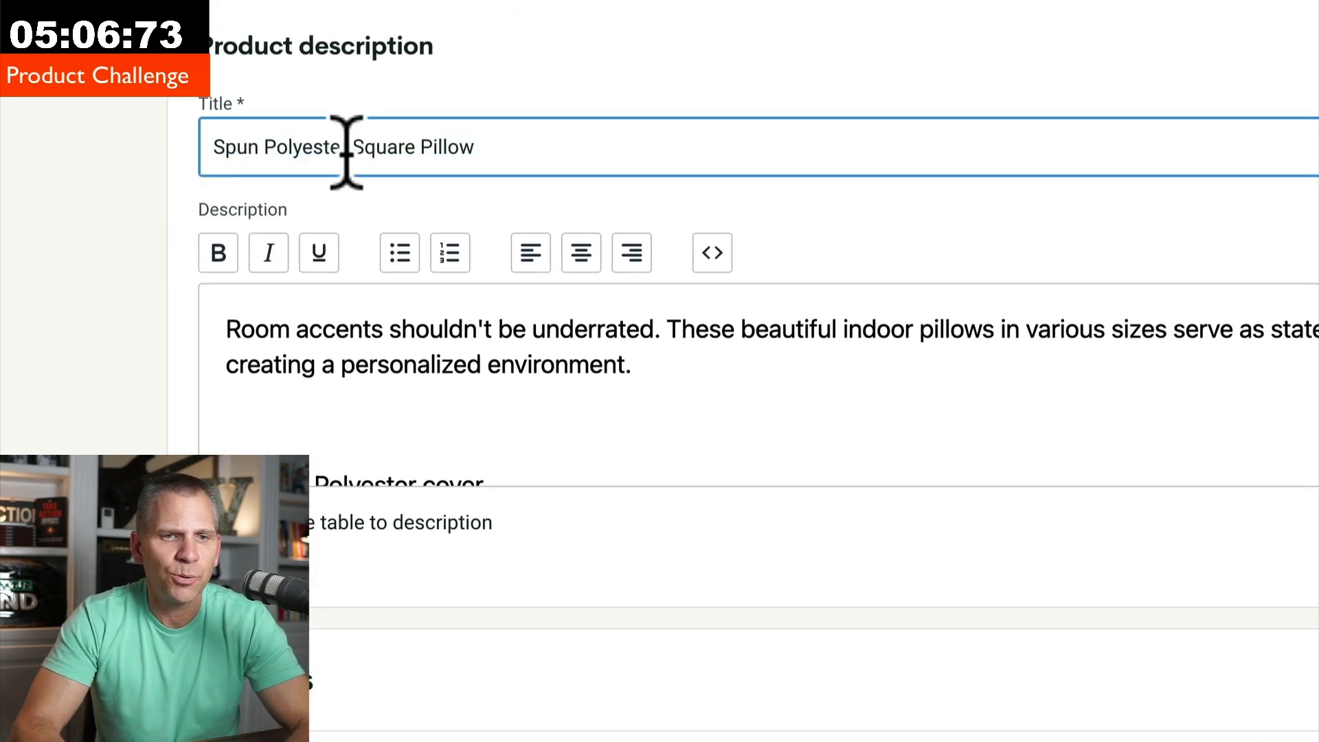
pyautogui.moveTo(314, 148); pyautogui.dragTo(180, 146)
pyautogui.write('Moo')
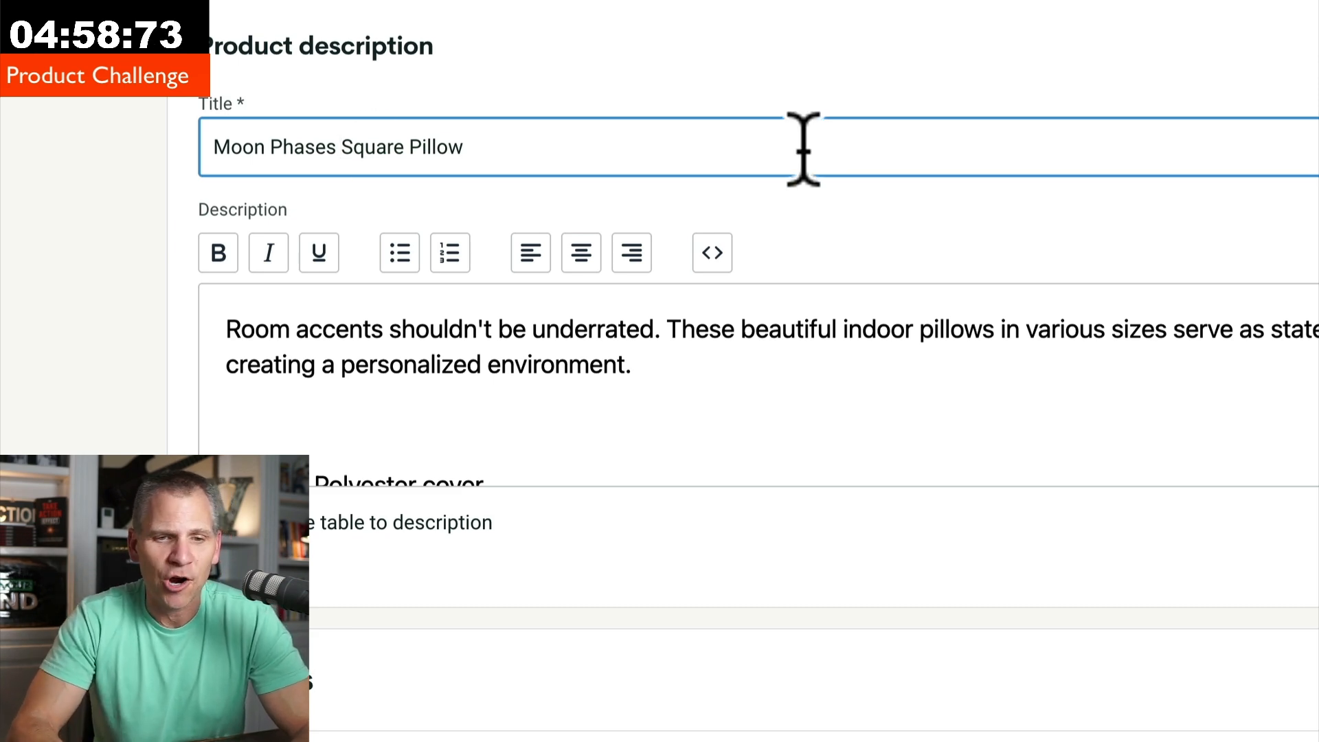
pyautogui.scroll(-15, 893, 206)
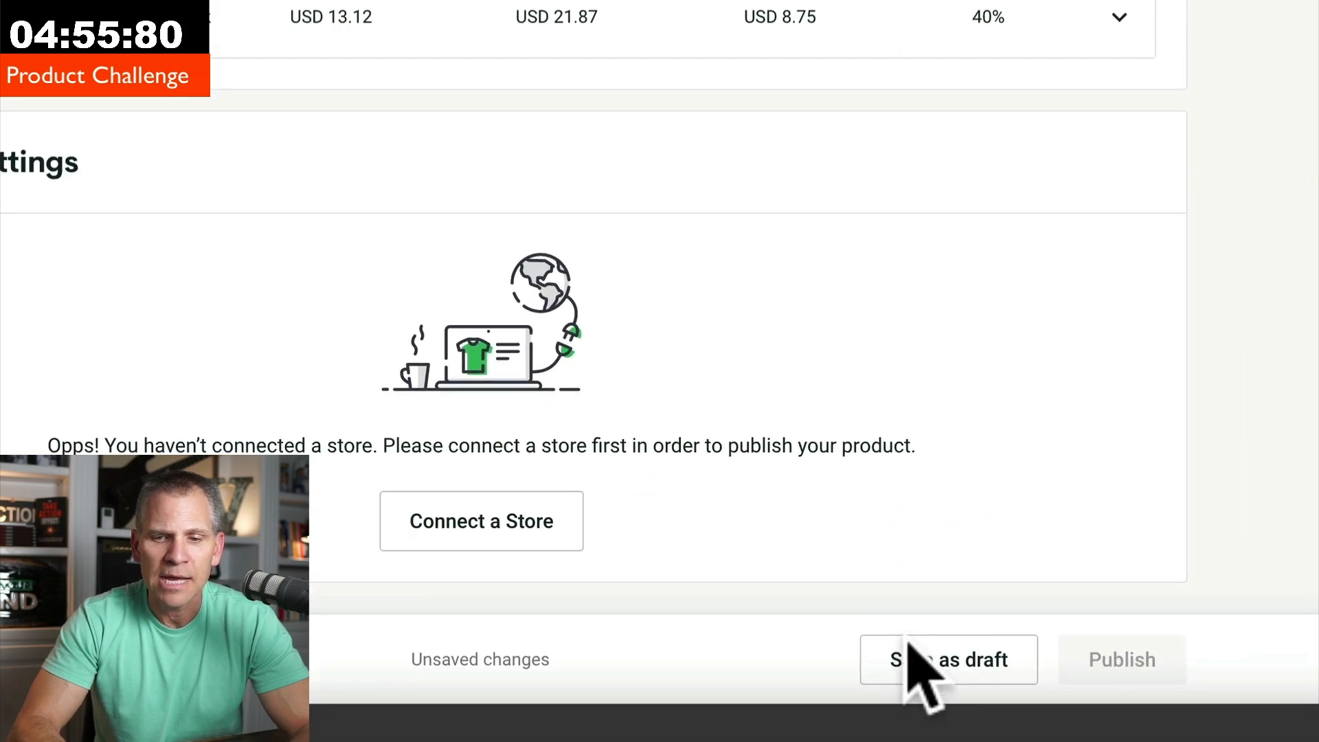
pyautogui.click(913, 656)
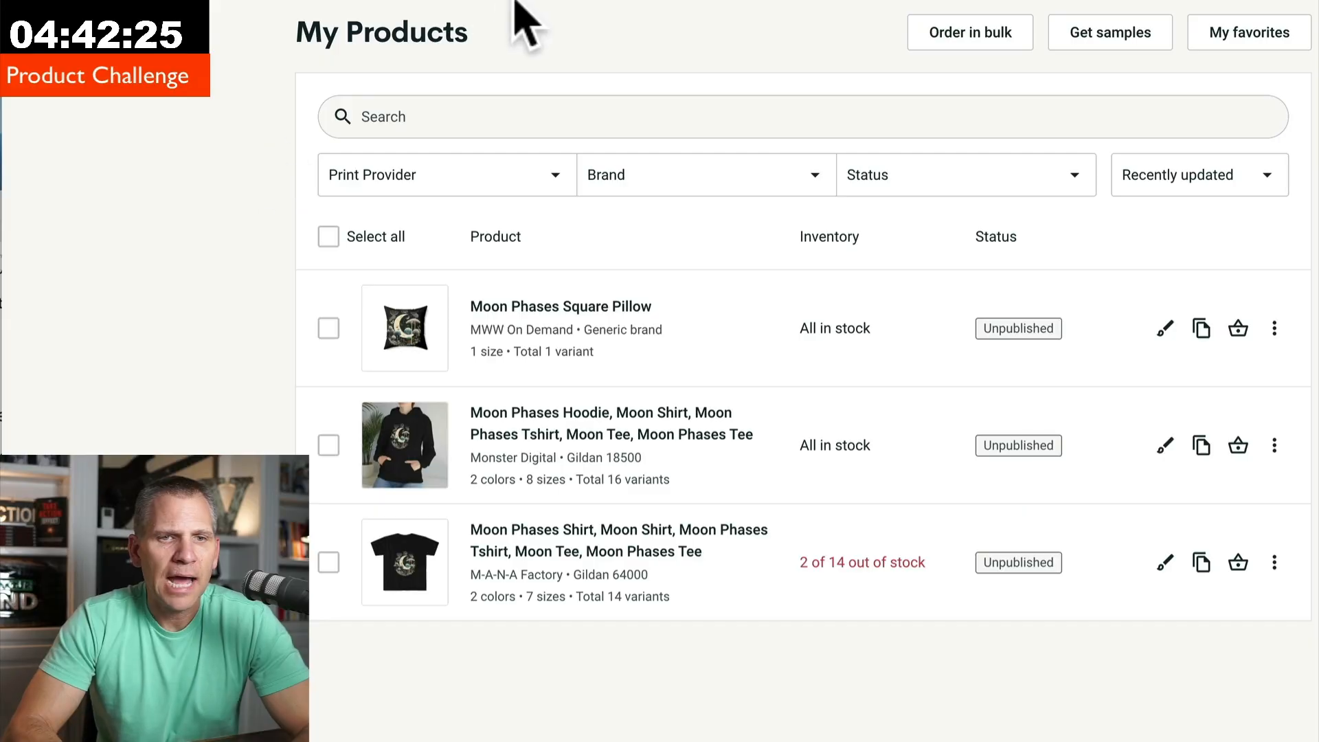
# Step: Find the Velveteen Plush Blanket under Home & Living, Blankets and start designing it with SPOKE Custom Products
pyautogui.moveTo(517, 6)
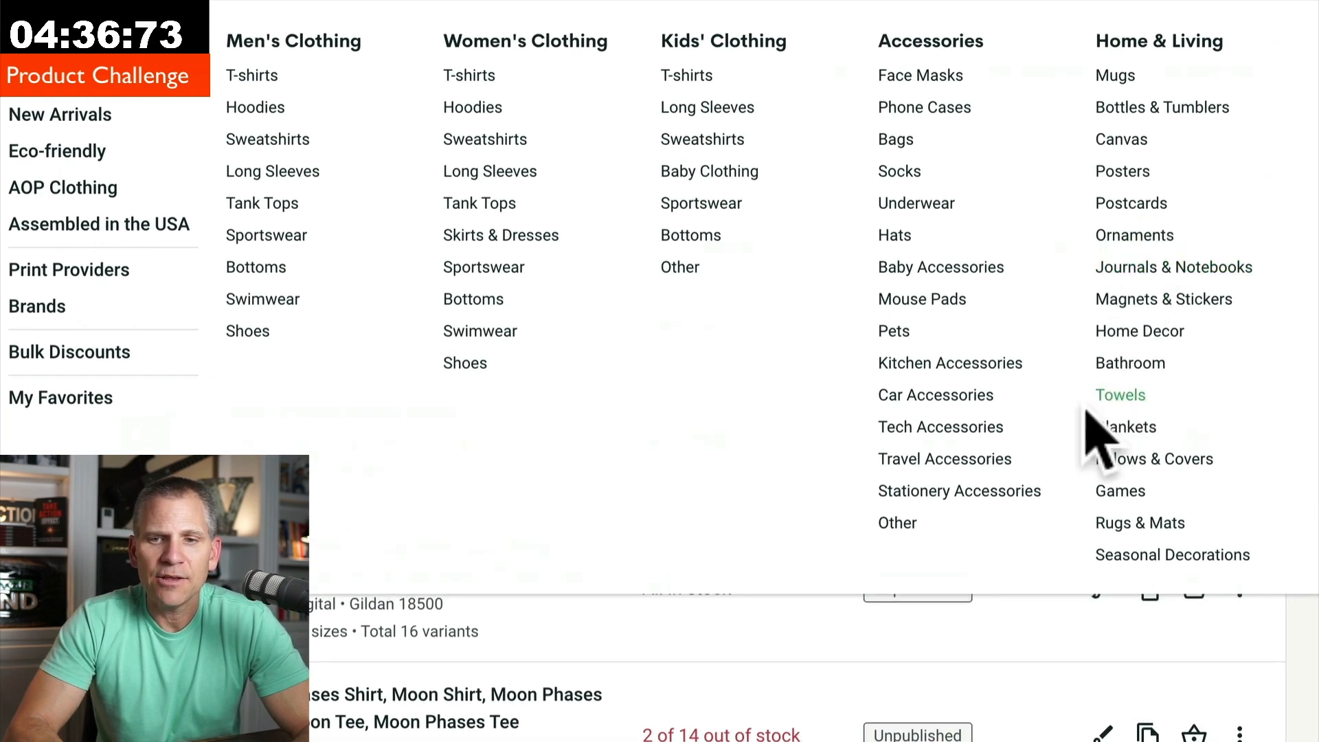
pyautogui.click(1119, 428)
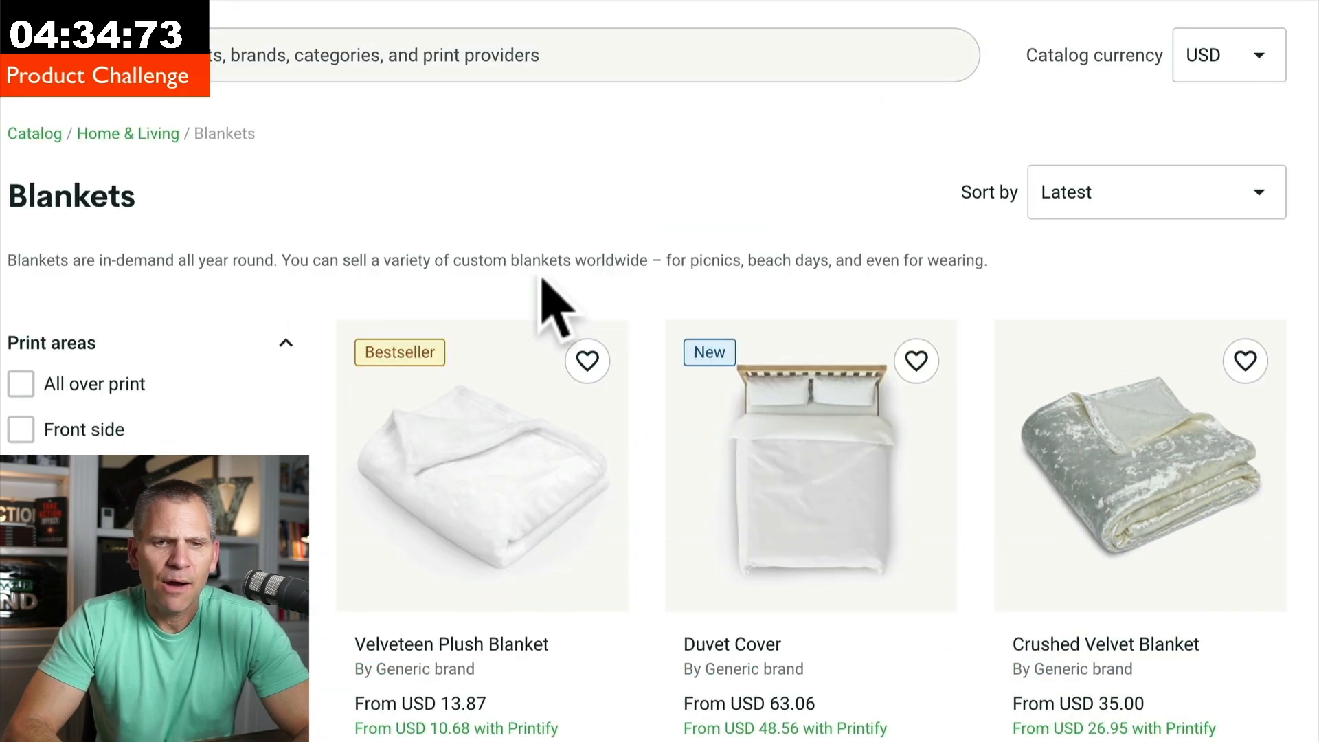
pyautogui.click(484, 470)
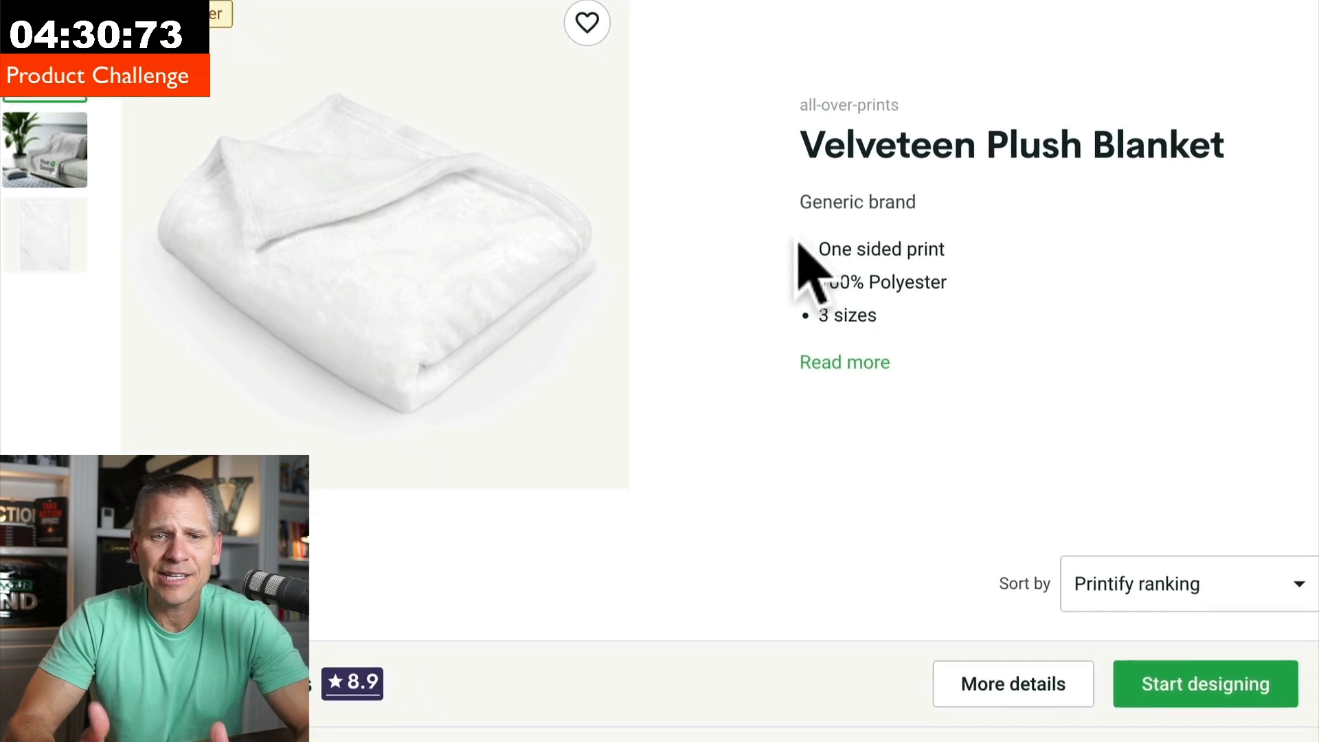
pyautogui.scroll(-2, 762, 275)
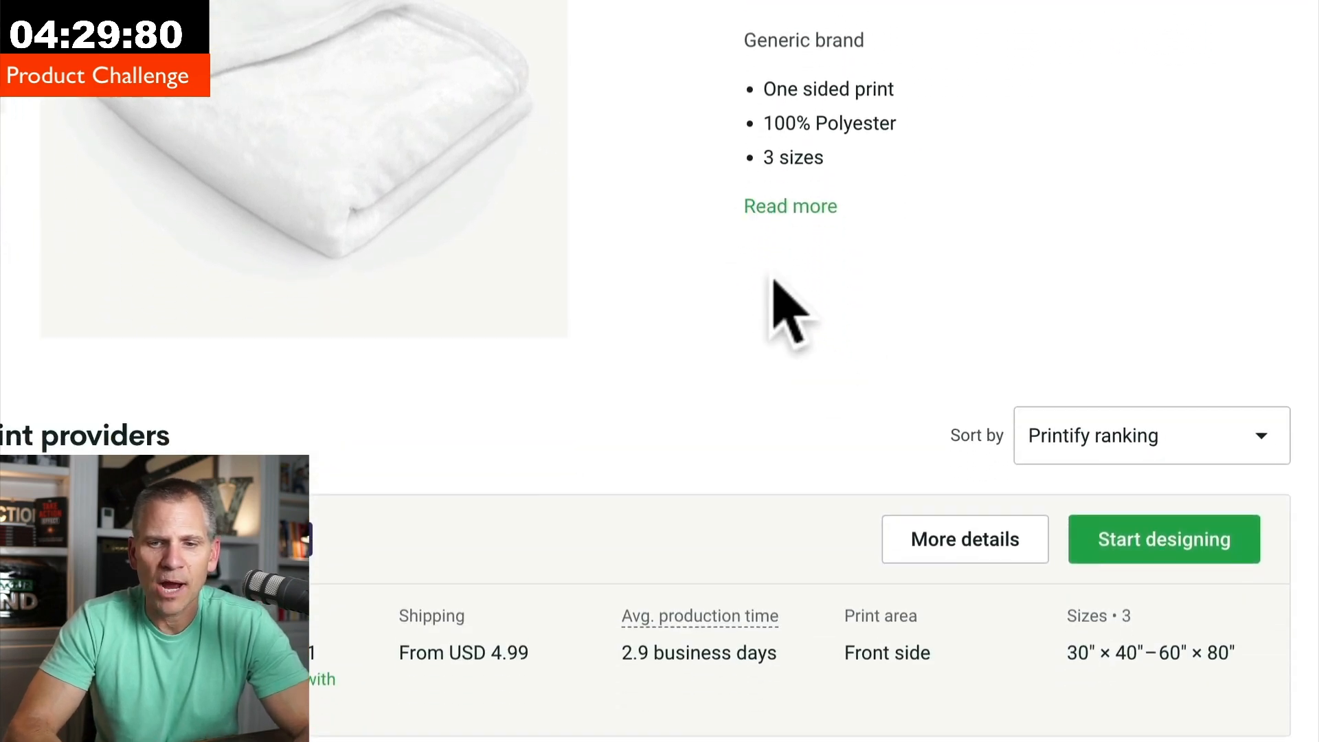
pyautogui.click(1128, 543)
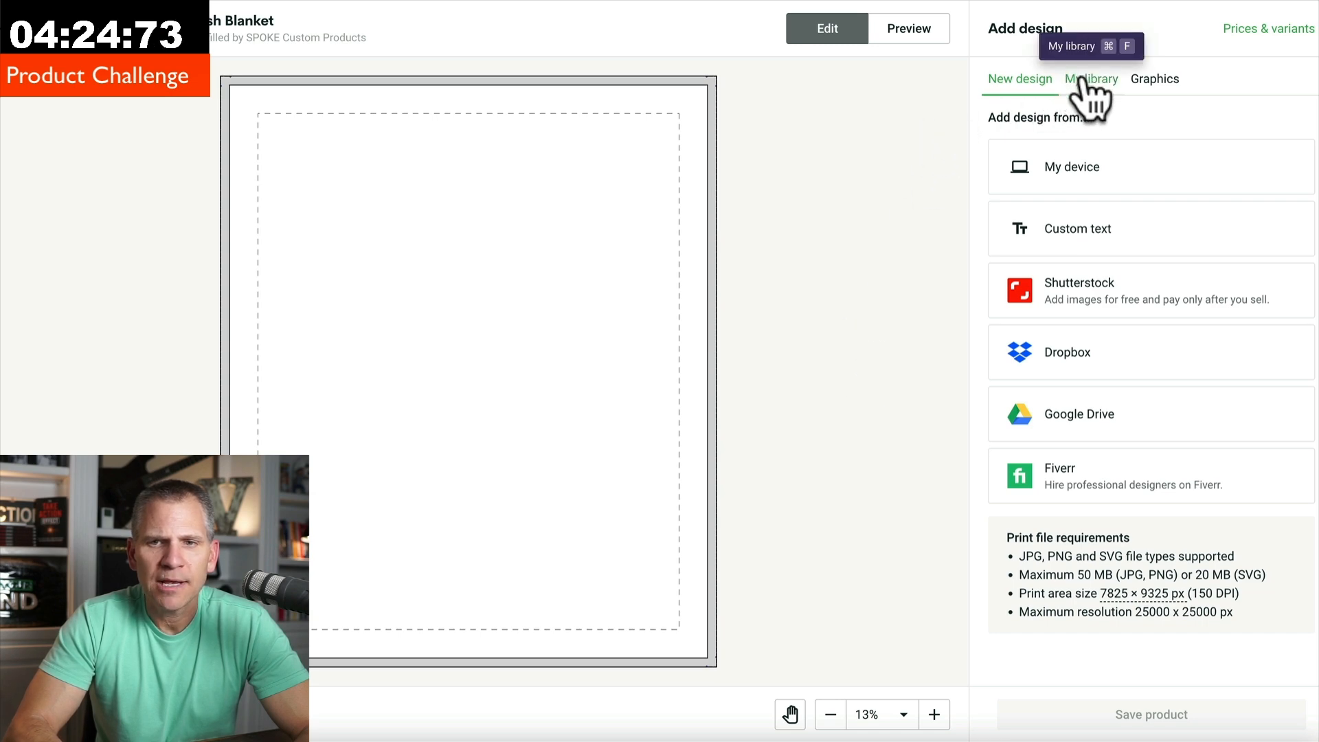
# Step: Place Untitled design (1).png from the library on the blanket and set the background color to Black
pyautogui.click(1081, 80)
pyautogui.click(1083, 244)
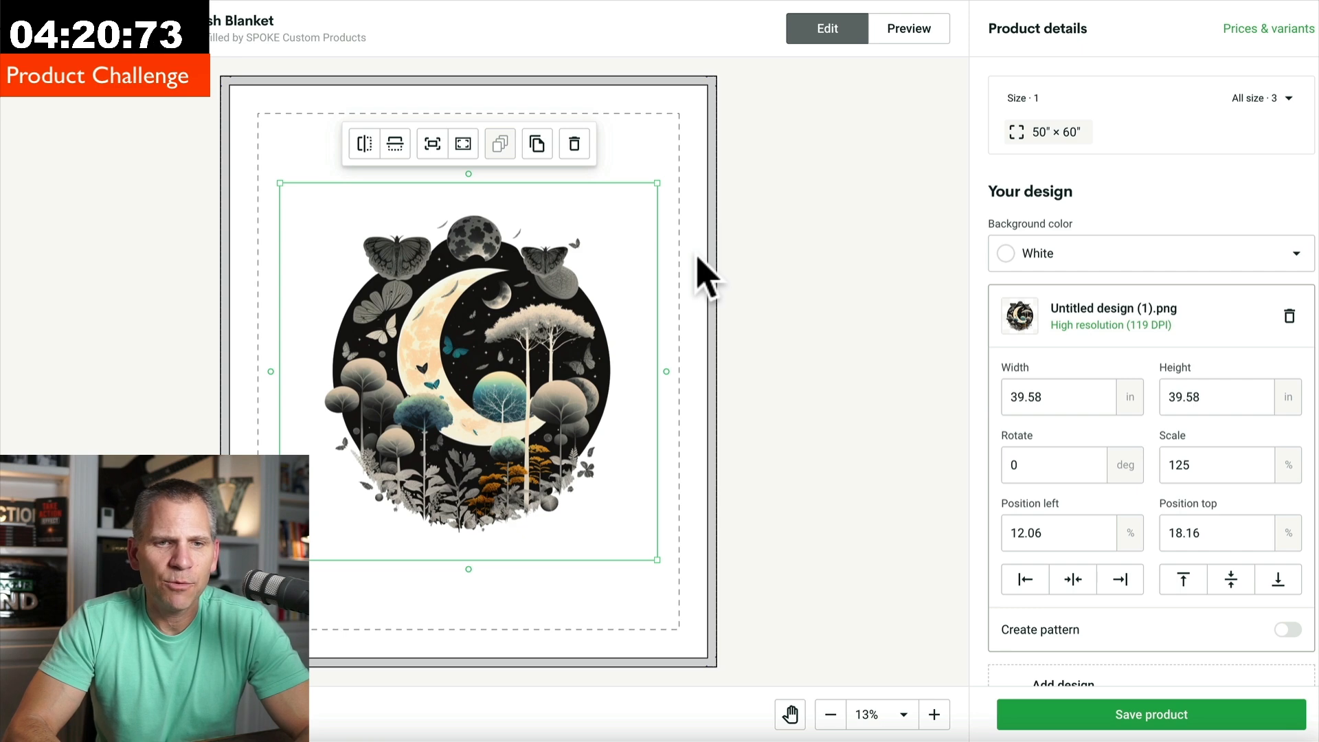
pyautogui.click(1103, 260)
pyautogui.click(1134, 297)
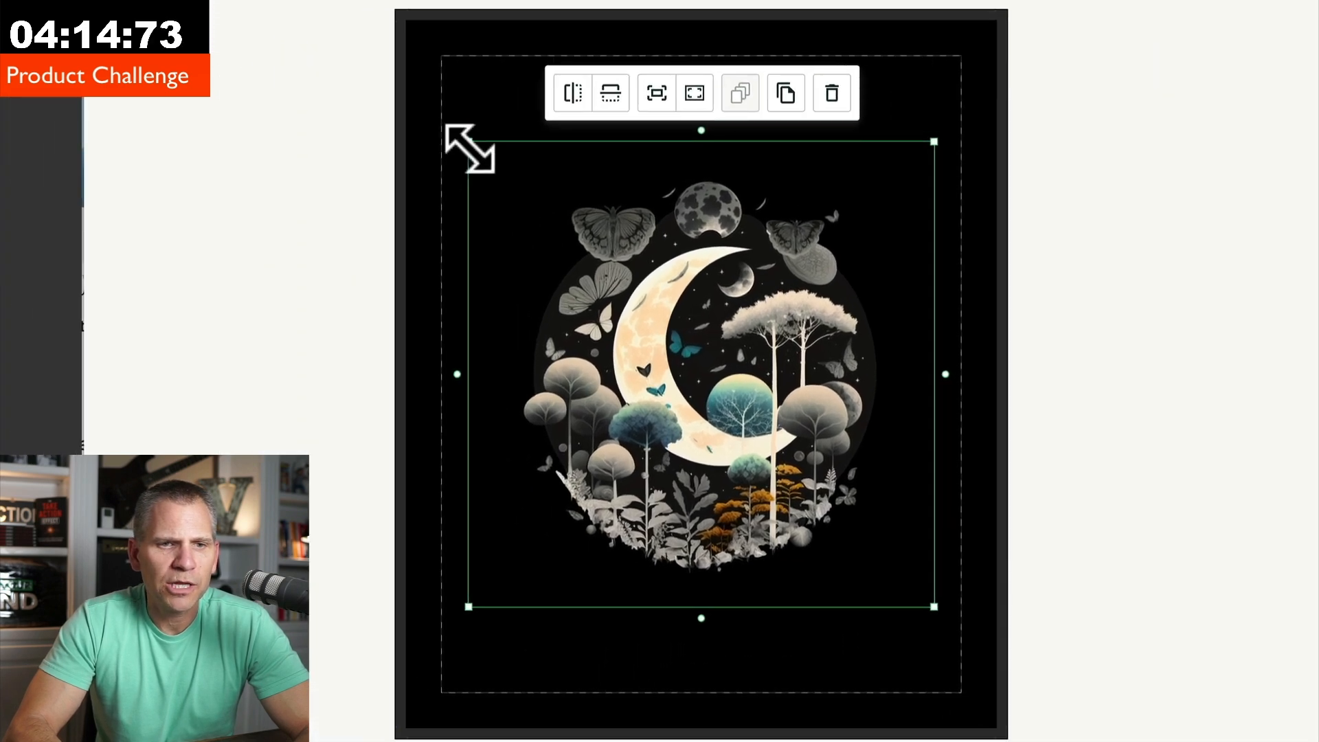
# Step: Enlarge the design to about 51.77 in wide, reposition it across the blanket's full width and save the product
pyautogui.moveTo(280, 183); pyautogui.dragTo(275, 179)
pyautogui.moveTo(464, 138); pyautogui.dragTo(357, 68)
pyautogui.moveTo(615, 255); pyautogui.dragTo(674, 279)
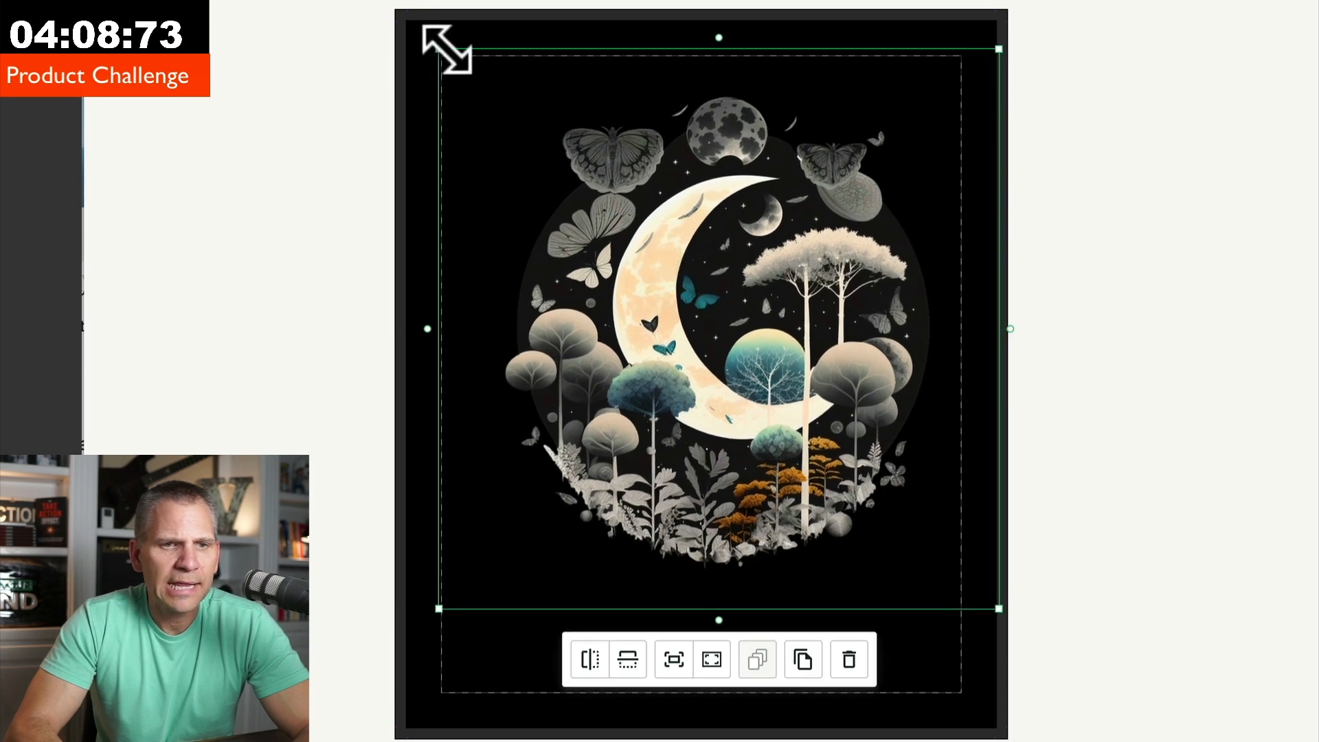
pyautogui.moveTo(447, 50); pyautogui.dragTo(382, 10)
pyautogui.moveTo(683, 250); pyautogui.dragTo(686, 309)
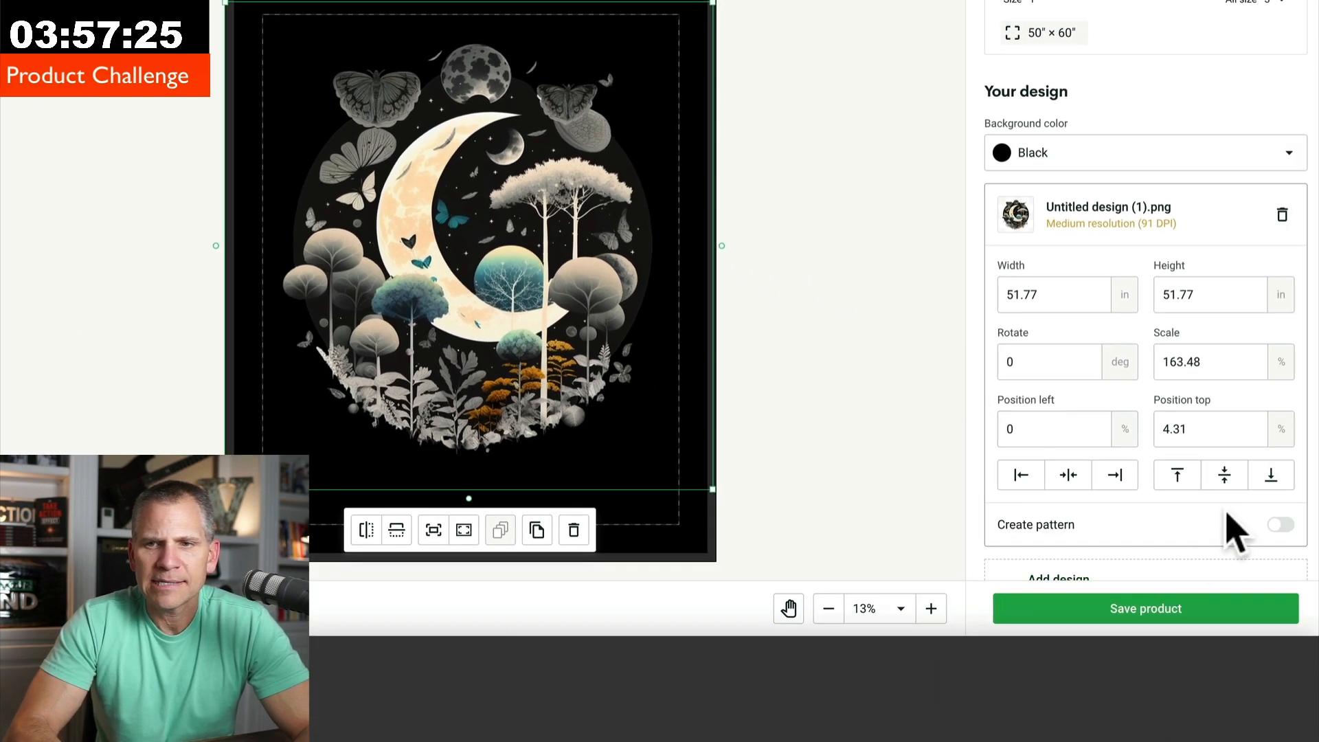
pyautogui.click(1193, 611)
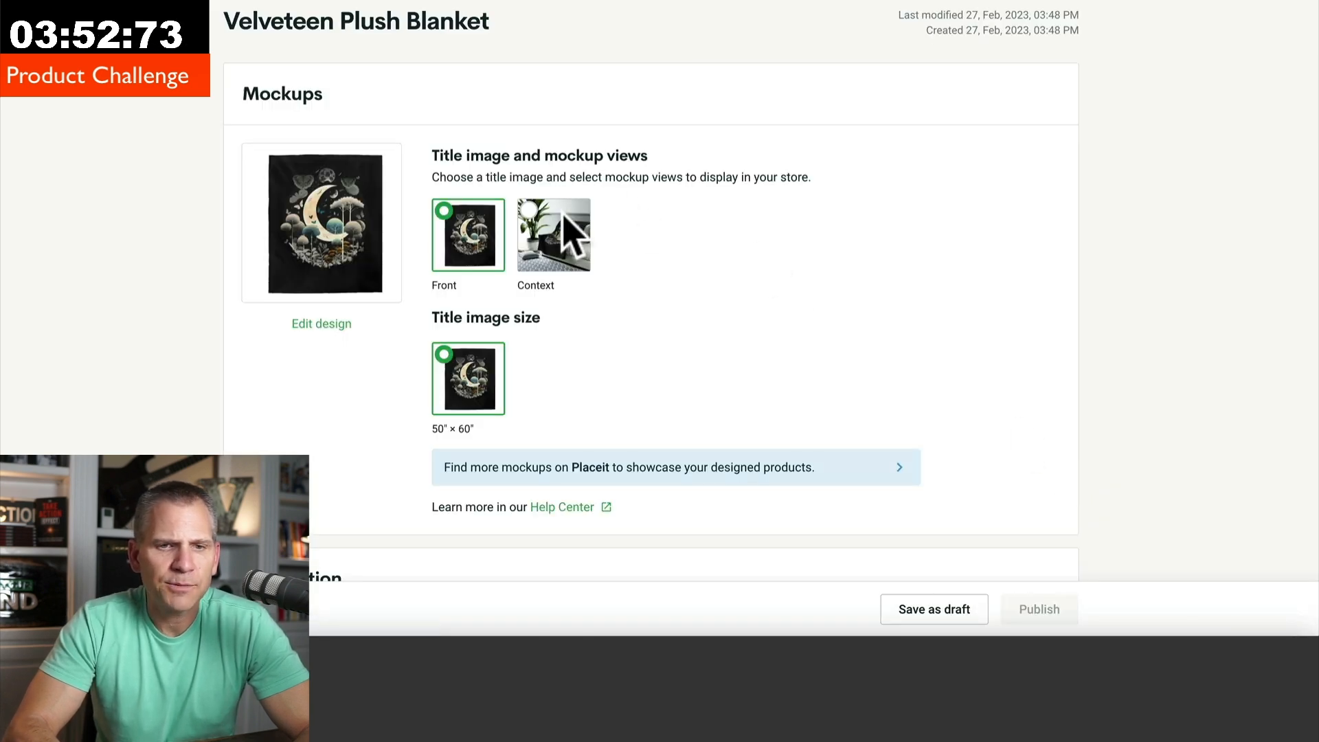
# Step: Use the Context mockup as the title image and save the blanket as a draft titled "Moon Phases Velveteen Plush Blanket"
pyautogui.click(554, 231)
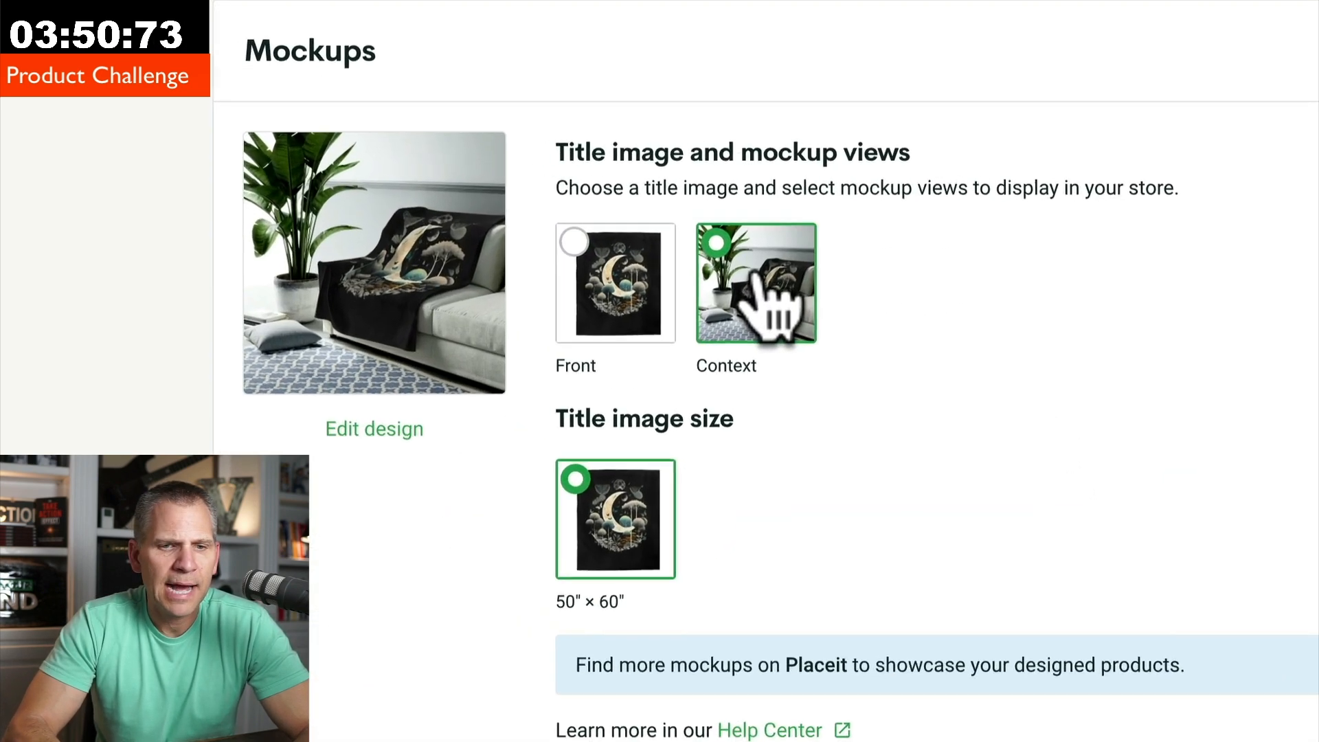
pyautogui.scroll(-4, 410, 397)
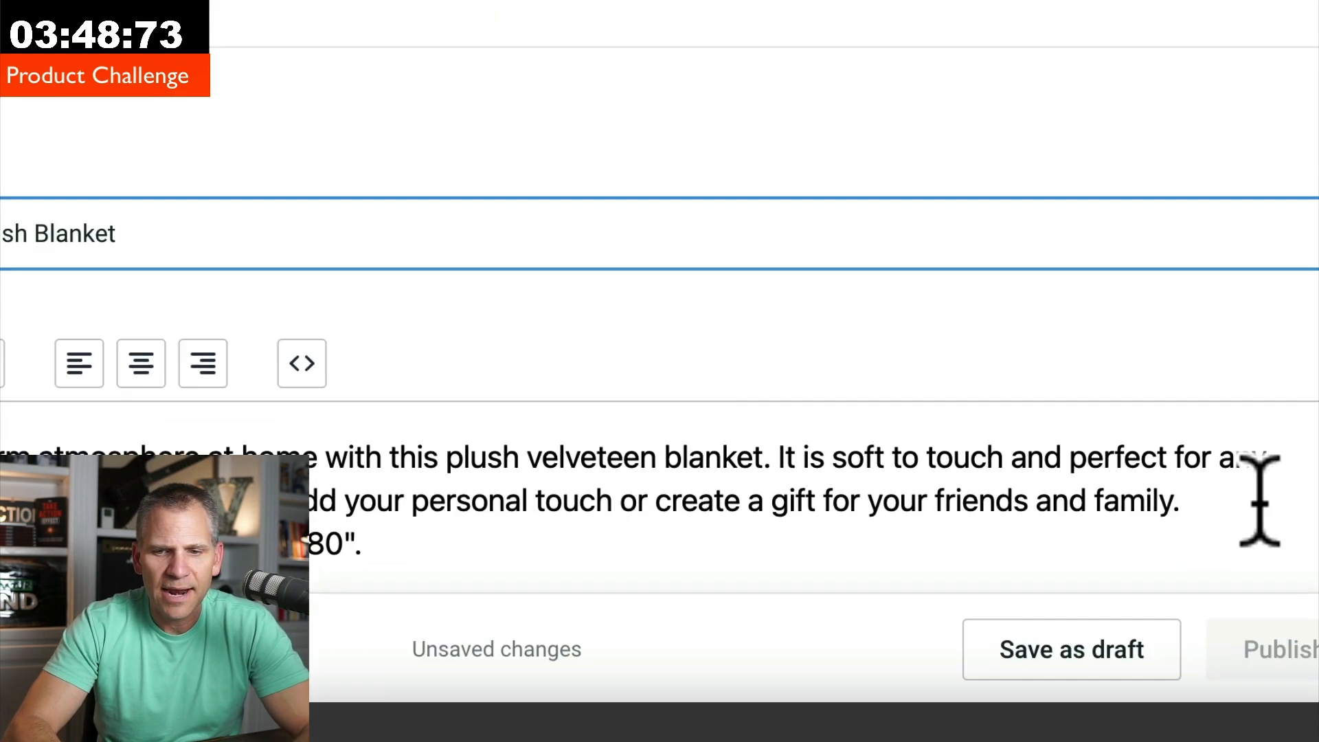
pyautogui.click(993, 543)
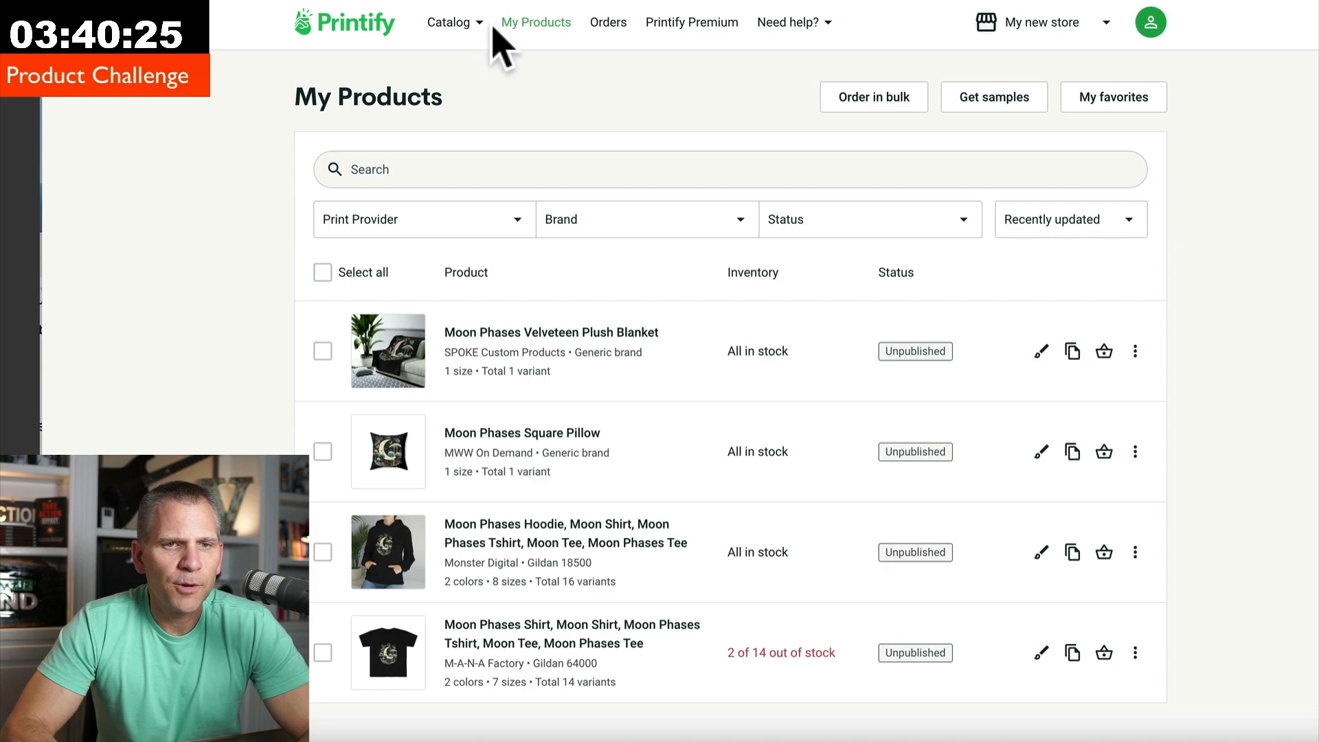
# Step: Find the Comforter under Home & Living, Blankets and start designing it with MWW On Demand
pyautogui.moveTo(463, 22)
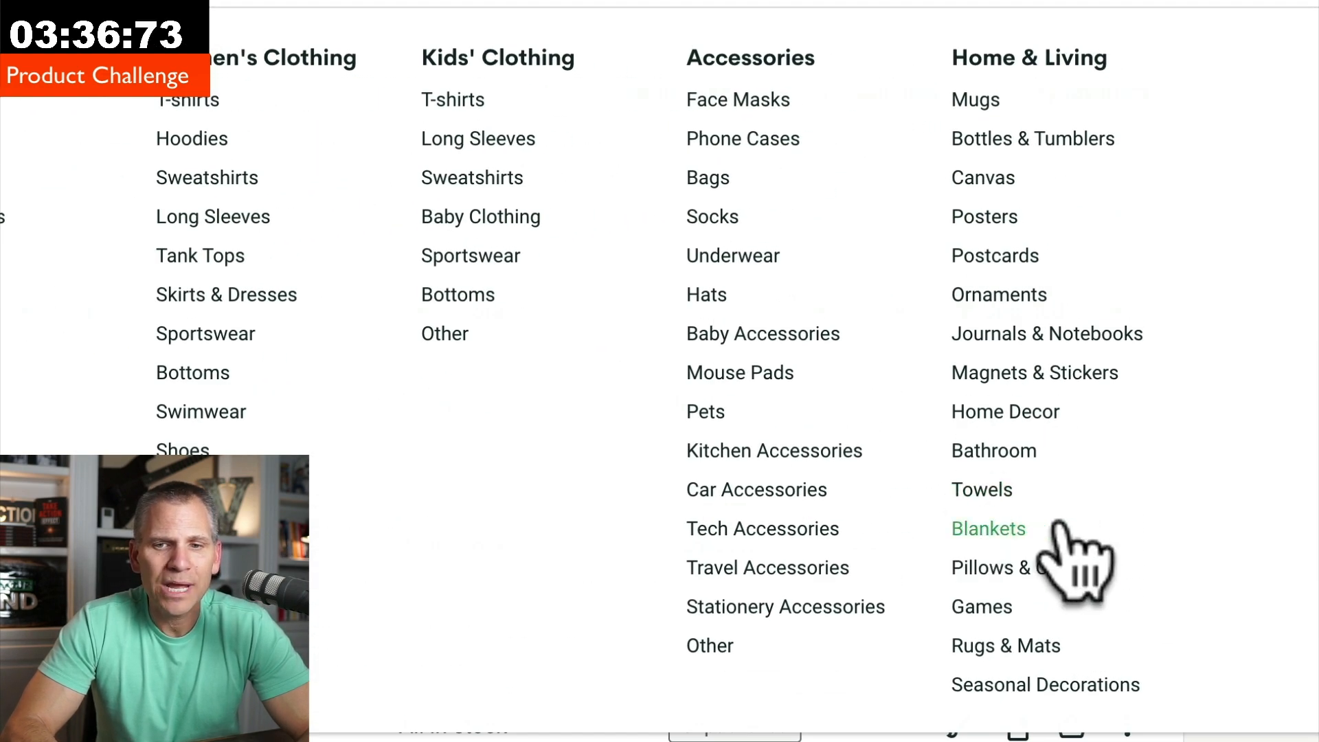
pyautogui.click(1020, 528)
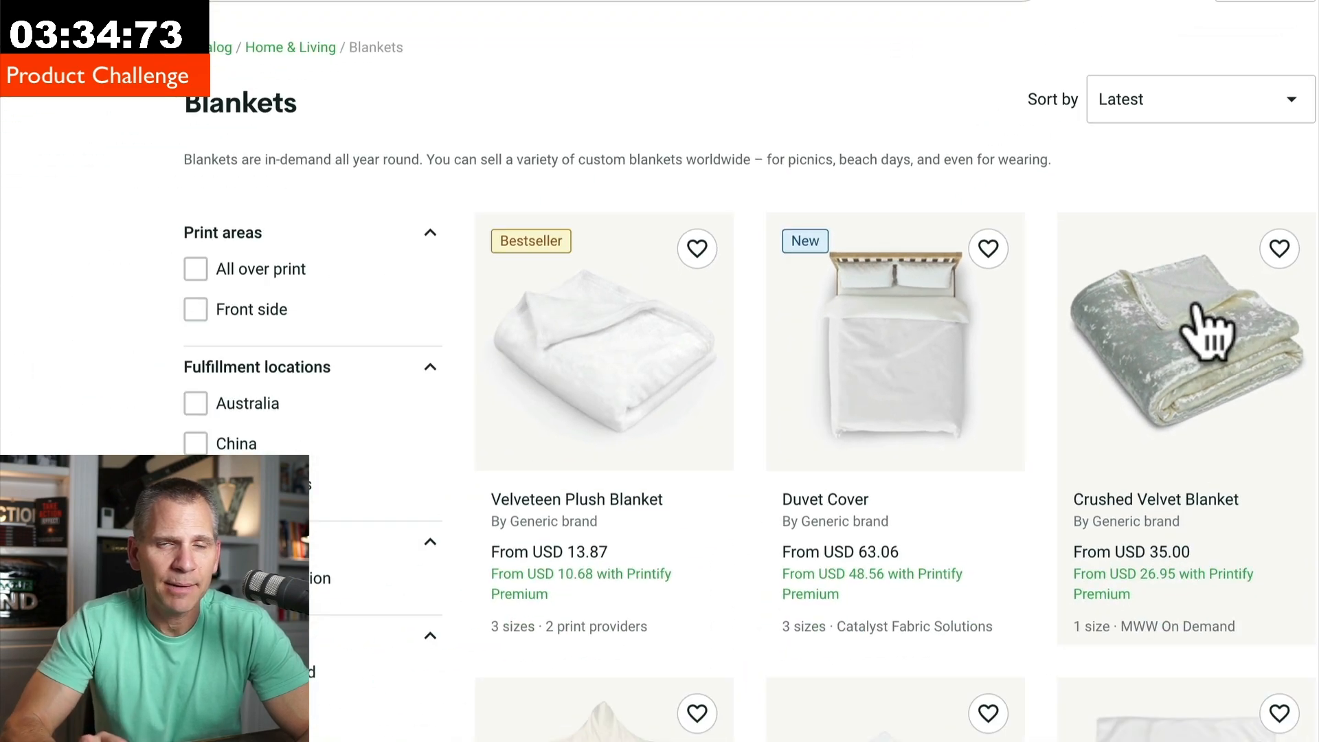
pyautogui.scroll(-15, 1089, 348)
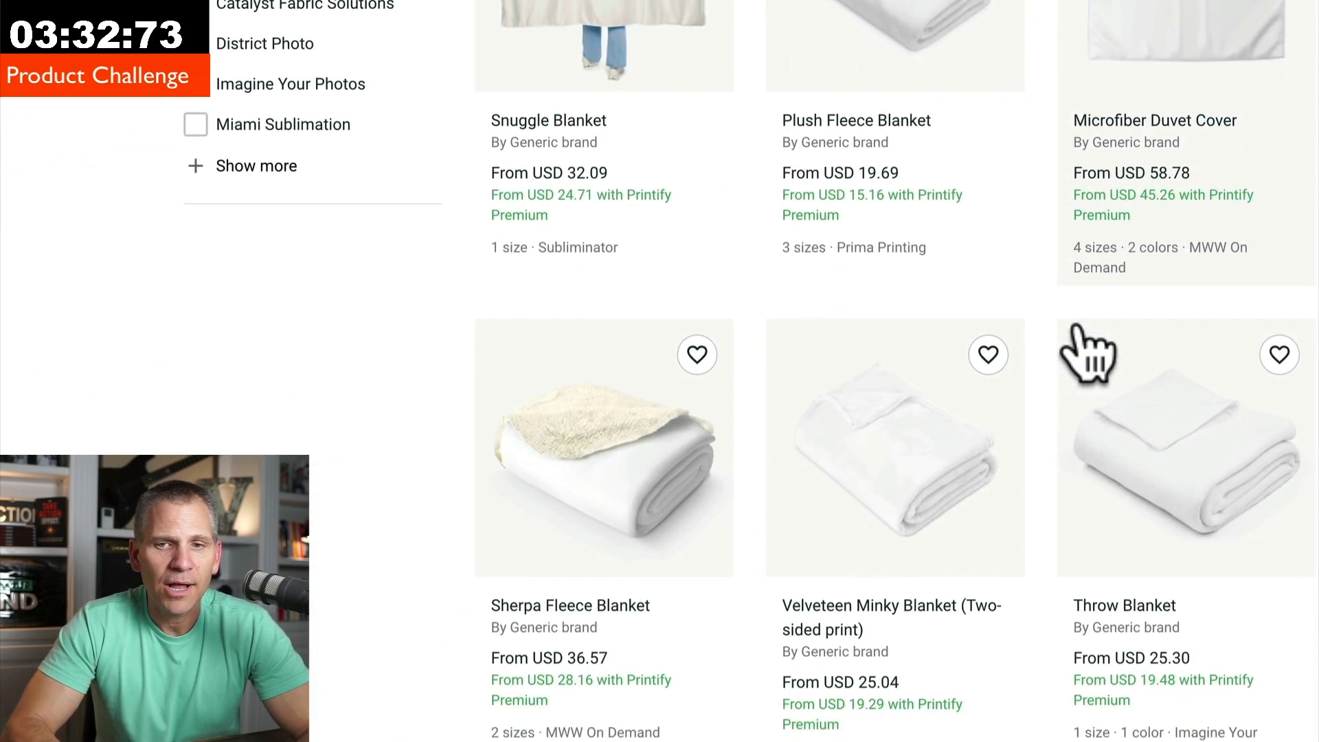
pyautogui.scroll(-12, 1090, 347)
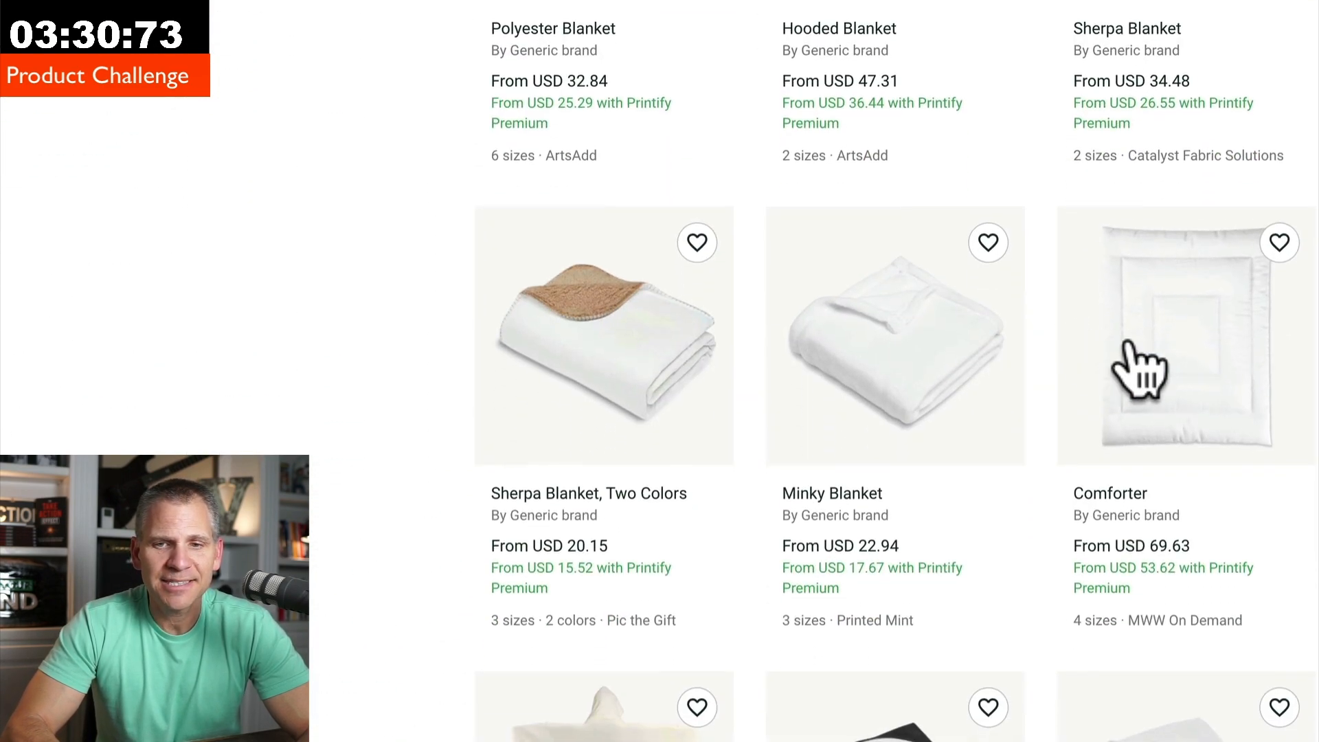
pyautogui.click(1160, 364)
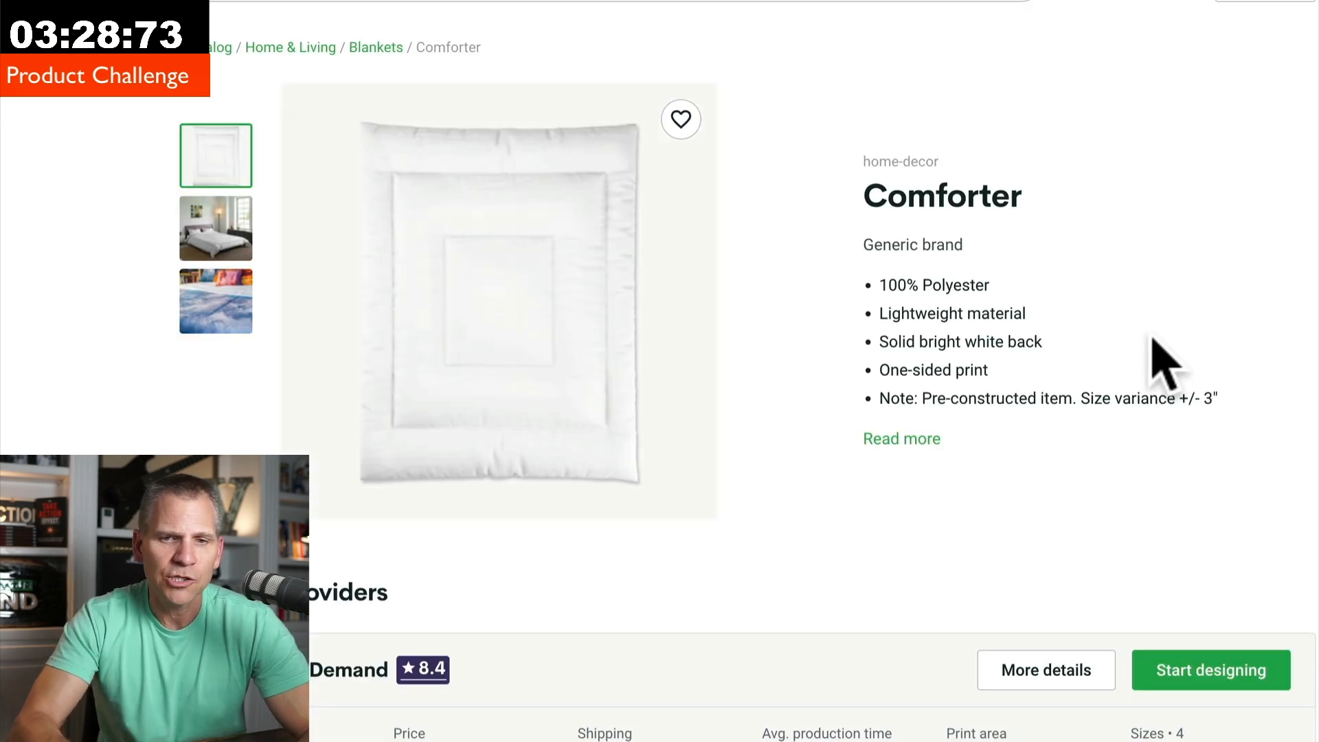
pyautogui.click(1174, 670)
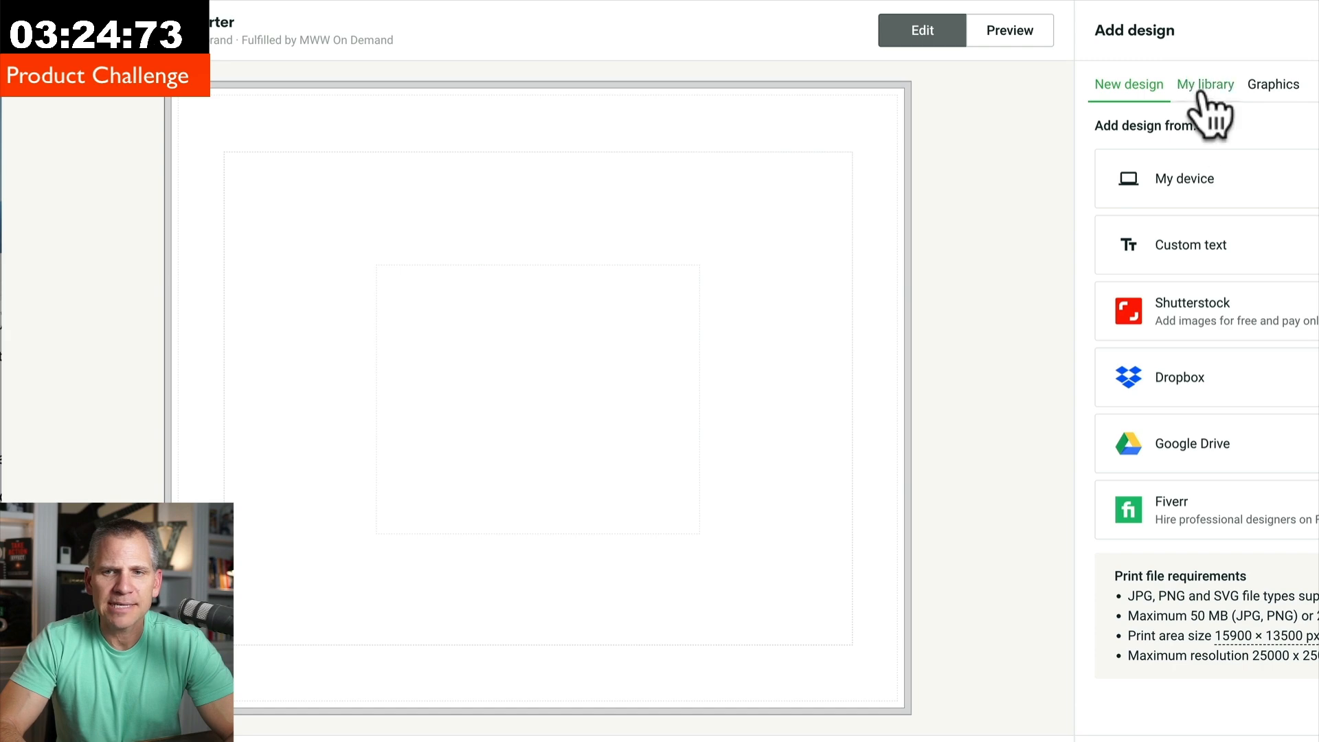
# Step: Place Untitled design (1).png from the library on the comforter and enlarge it to about 80.89 in wide
pyautogui.click(1205, 86)
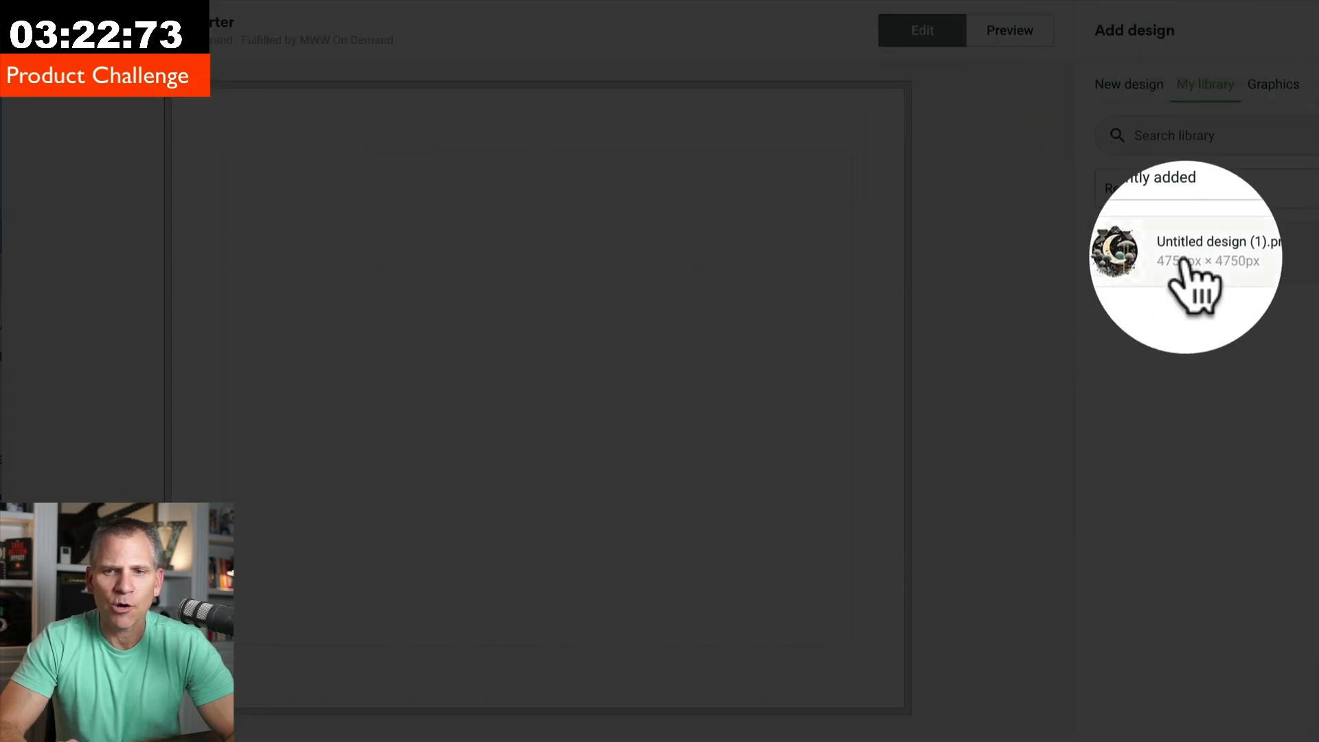
pyautogui.click(1188, 271)
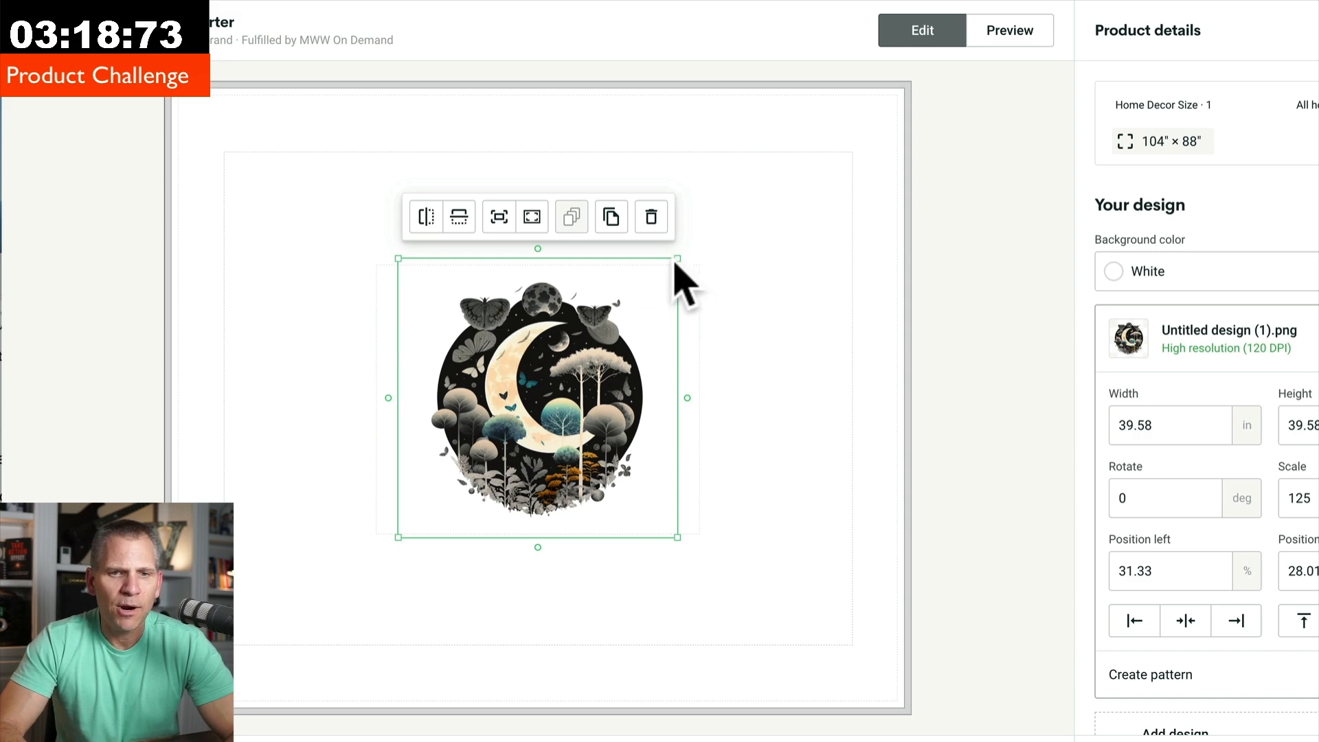
pyautogui.moveTo(677, 261); pyautogui.dragTo(959, 83)
pyautogui.moveTo(598, 313); pyautogui.dragTo(529, 356)
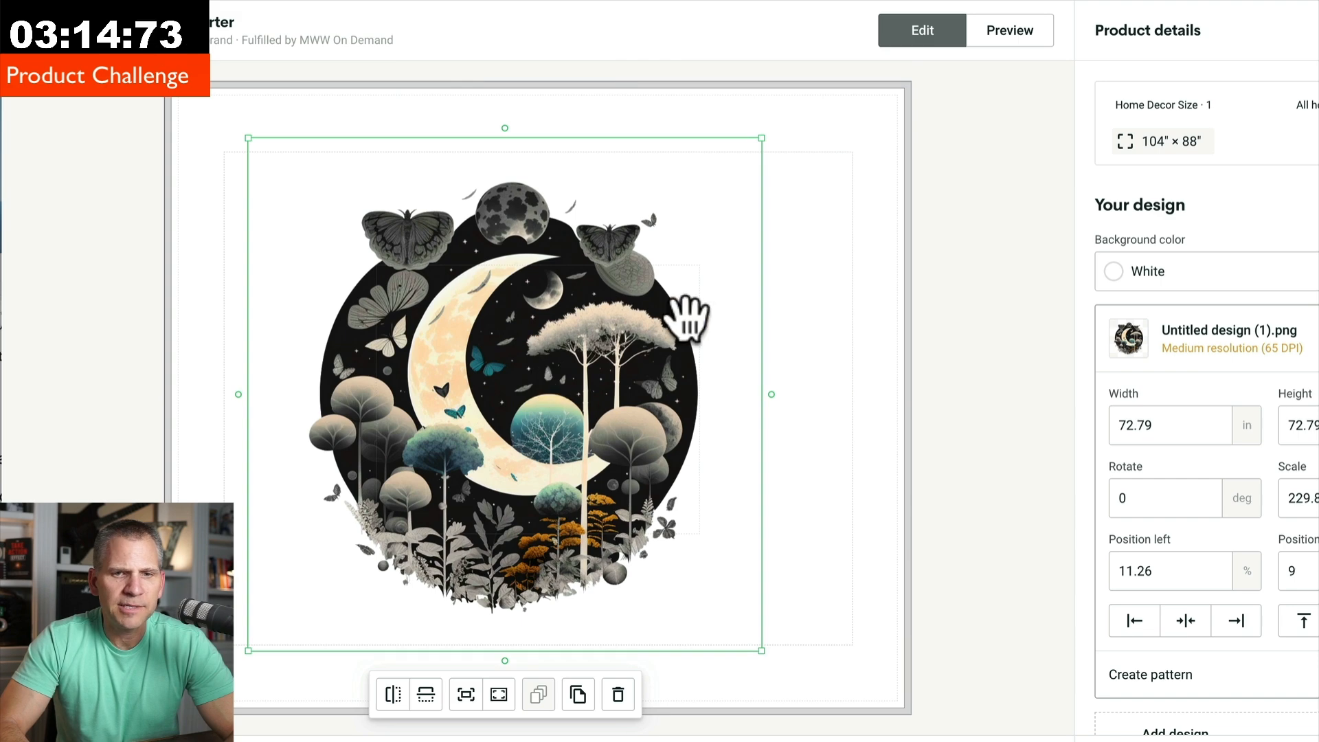
pyautogui.moveTo(761, 138); pyautogui.dragTo(850, 109)
pyautogui.moveTo(680, 256); pyautogui.dragTo(691, 302)
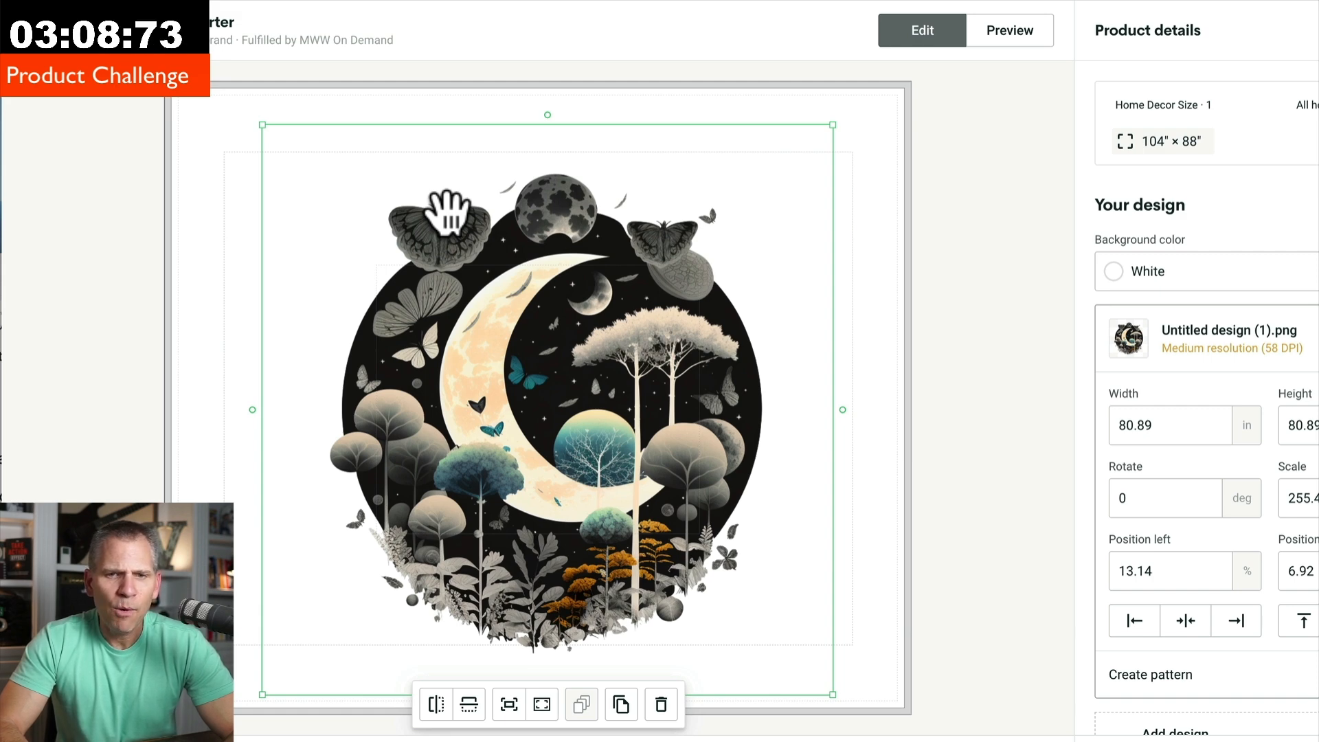
# Step: Rotate the design to 270 degrees and centre it horizontally on the comforter
pyautogui.moveTo(514, 258); pyautogui.dragTo(498, 281)
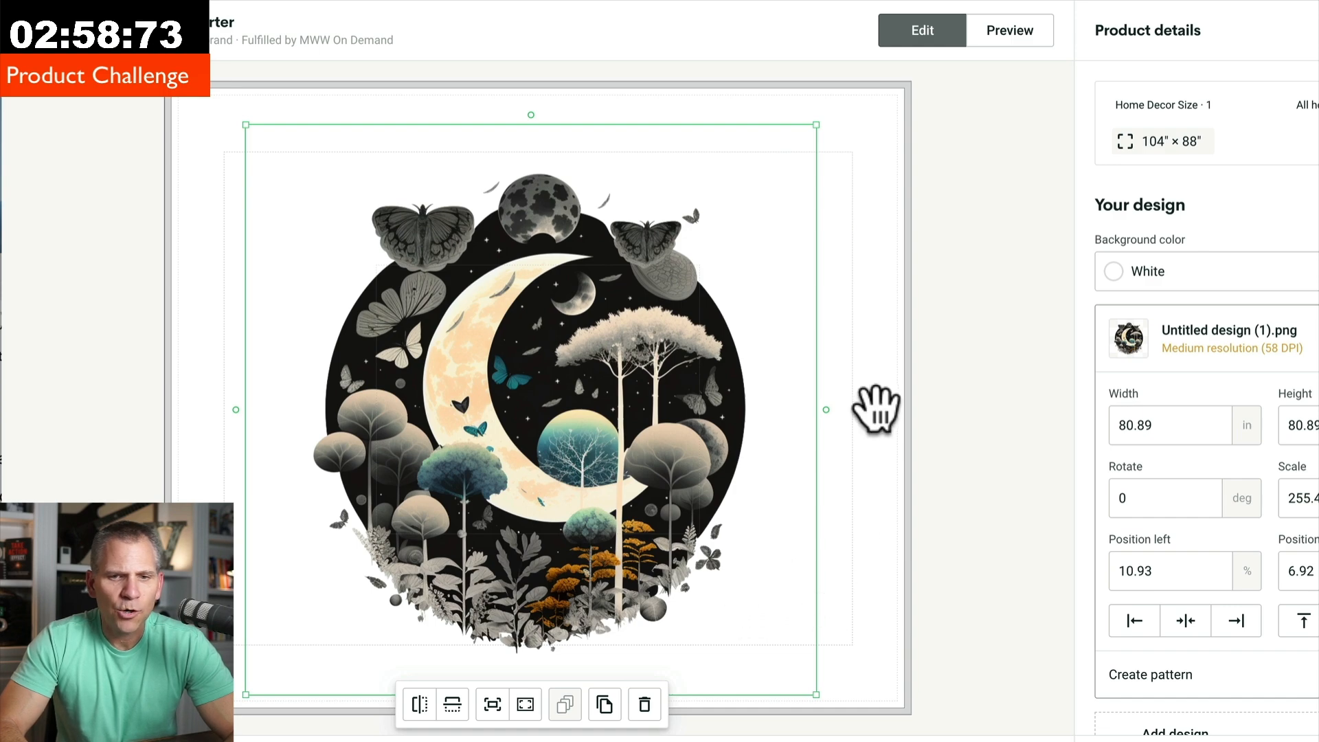
pyautogui.moveTo(821, 423); pyautogui.dragTo(520, 95)
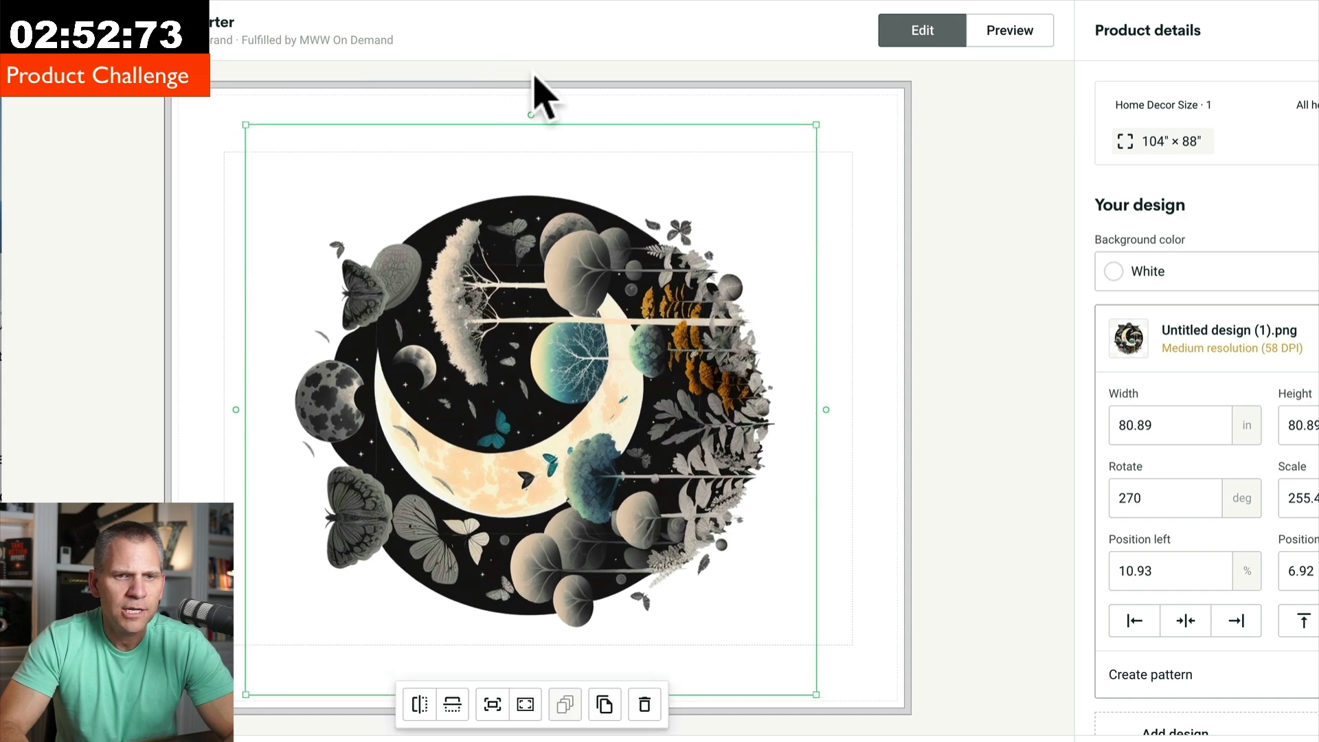
pyautogui.moveTo(537, 339); pyautogui.dragTo(545, 344)
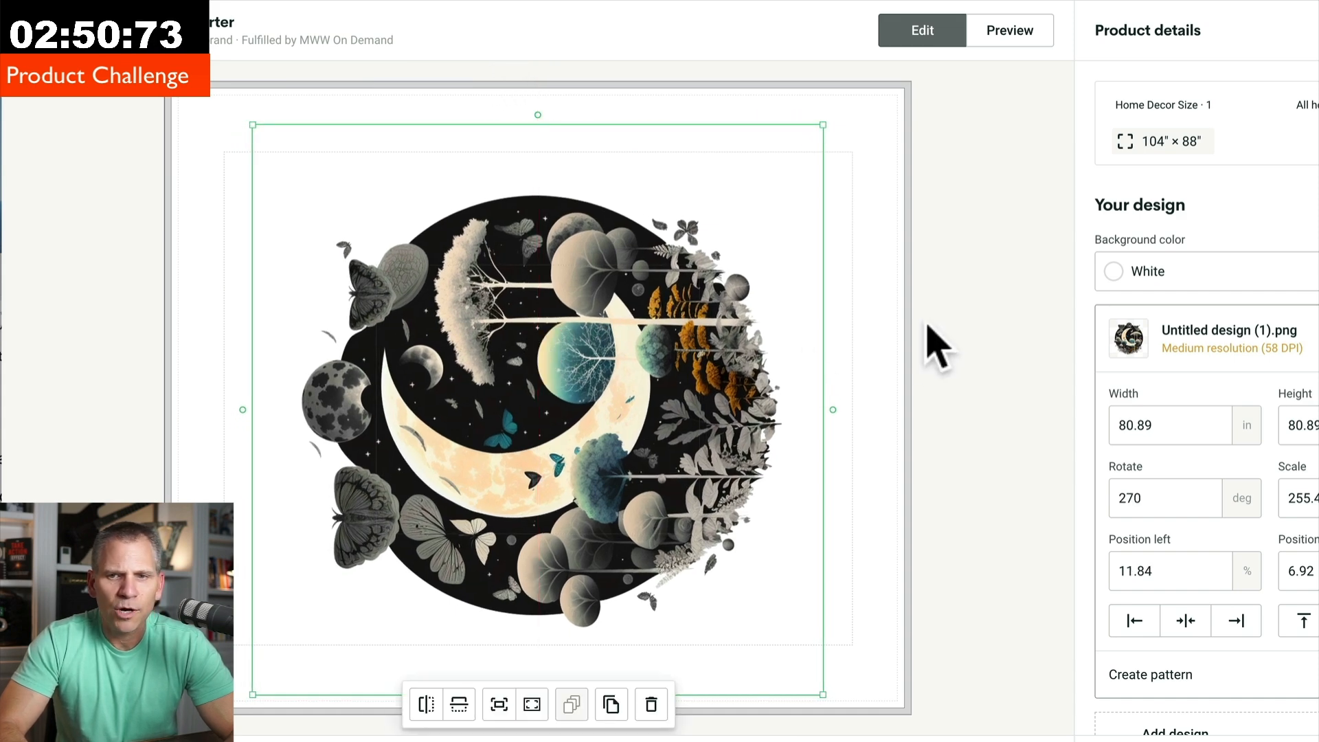
# Step: Set the comforter's background color to black and save the product
pyautogui.click(1187, 270)
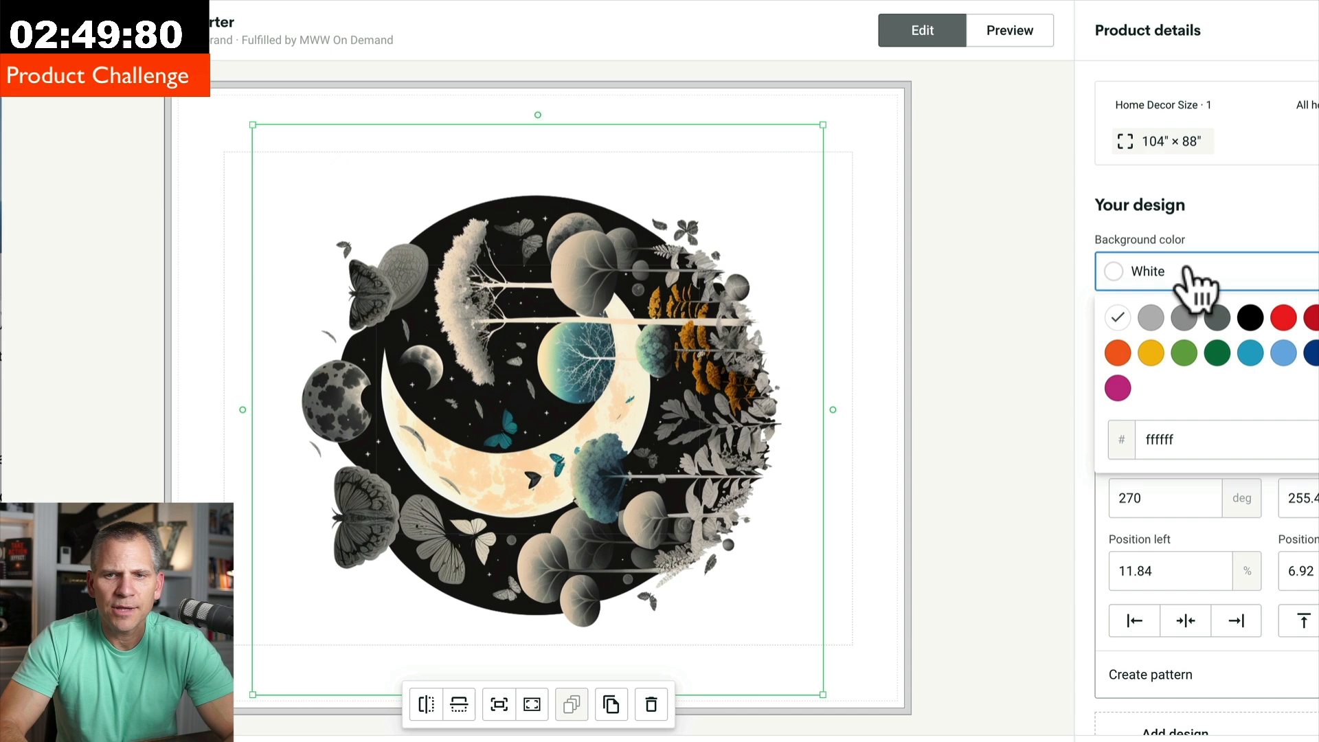
pyautogui.click(1249, 316)
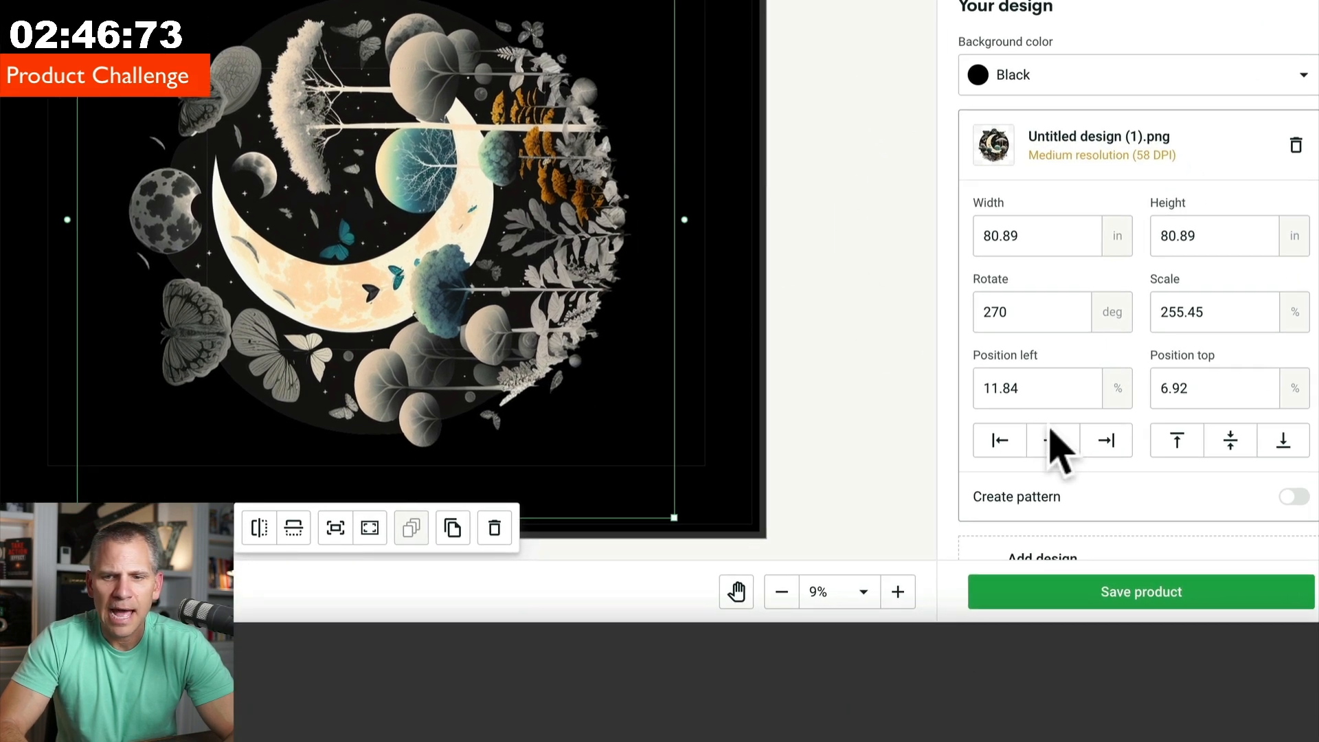
pyautogui.click(1126, 590)
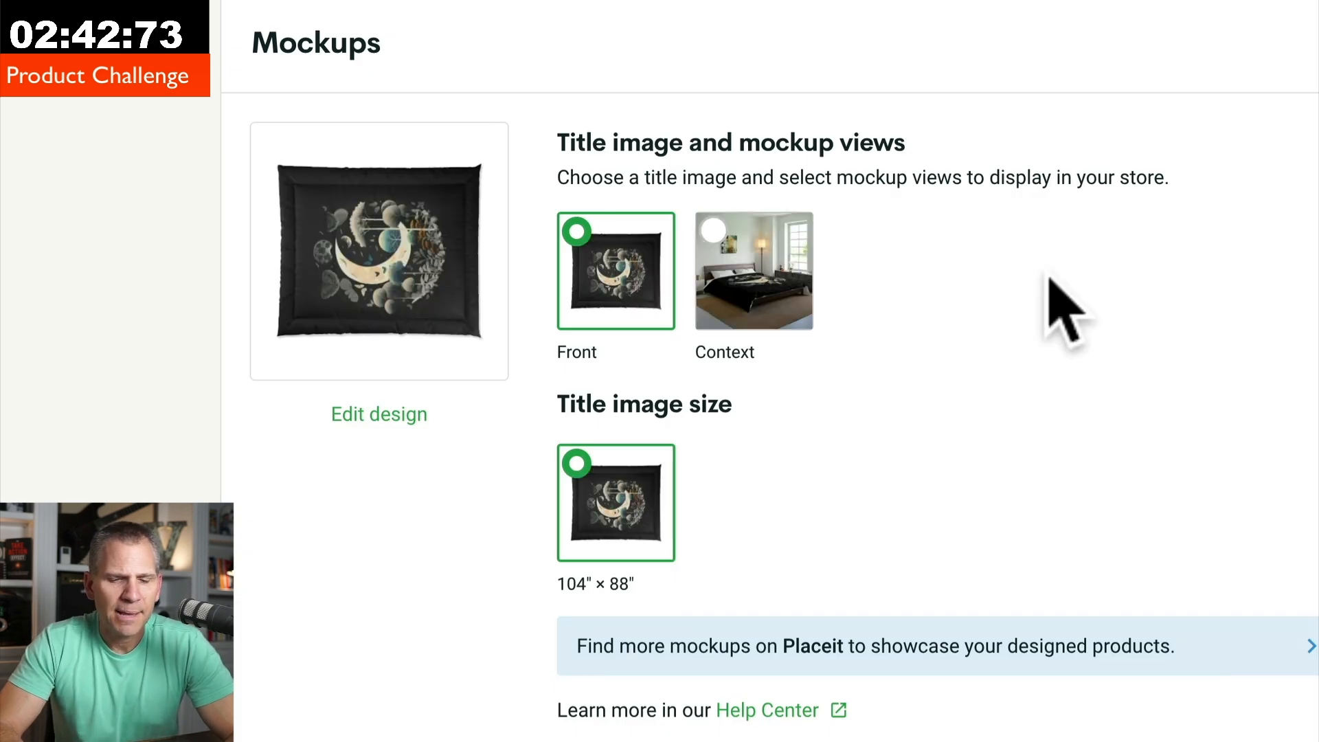
# Step: Use the Context mockup as the title image and save the comforter as a draft titled "Moon Phases Comforter"
pyautogui.click(741, 292)
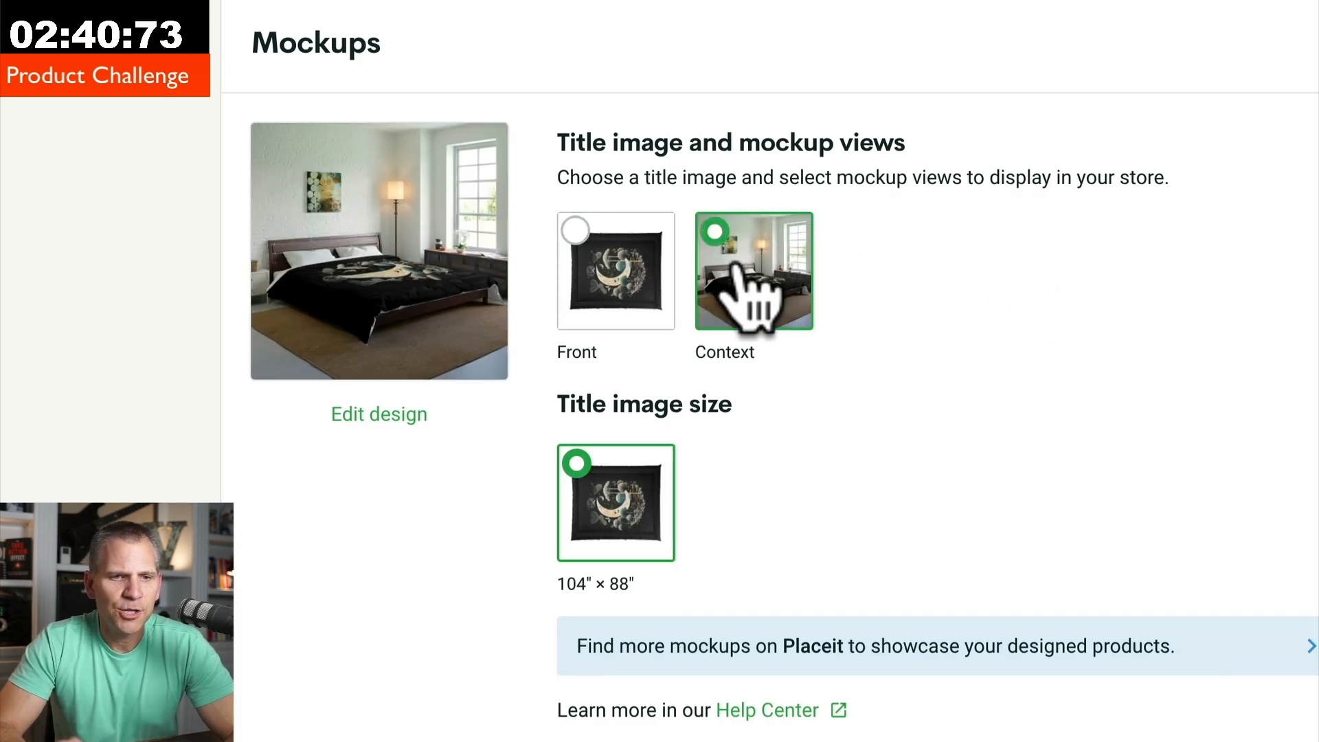
pyautogui.scroll(-10, 1065, 304)
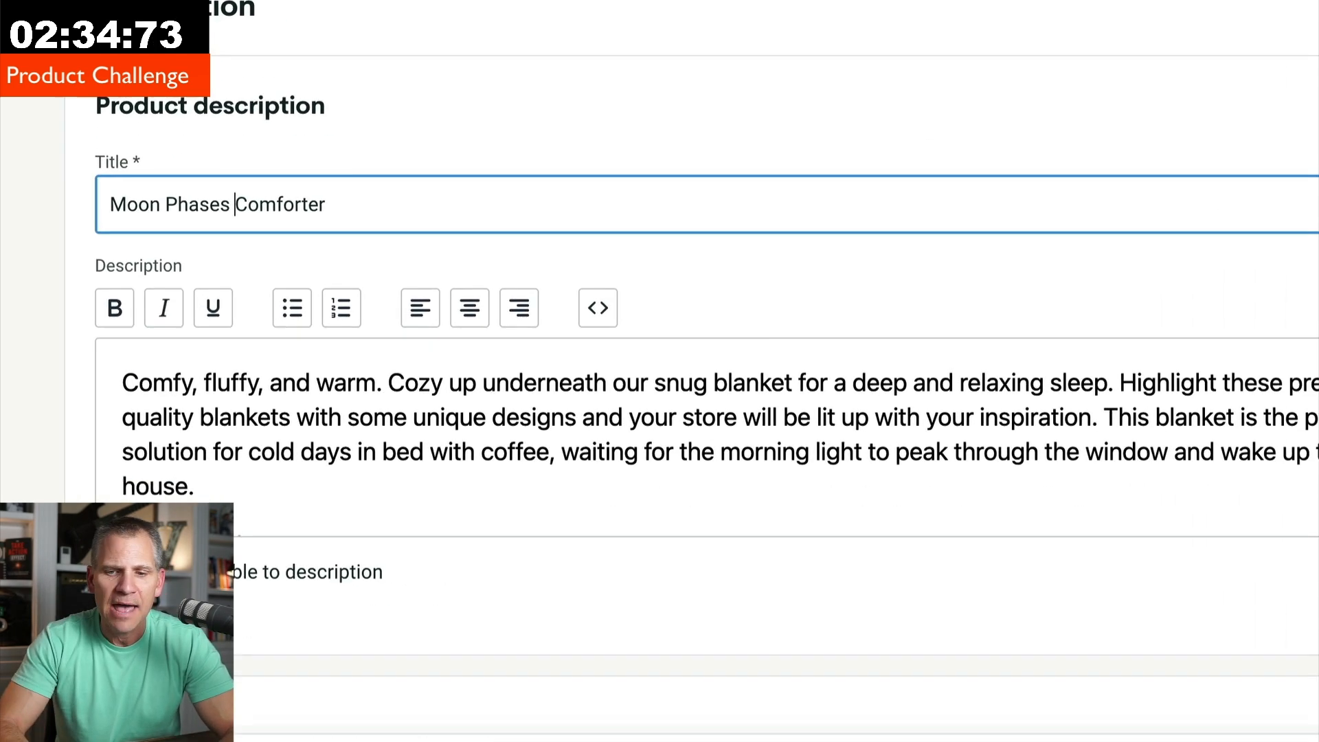
pyautogui.click(895, 584)
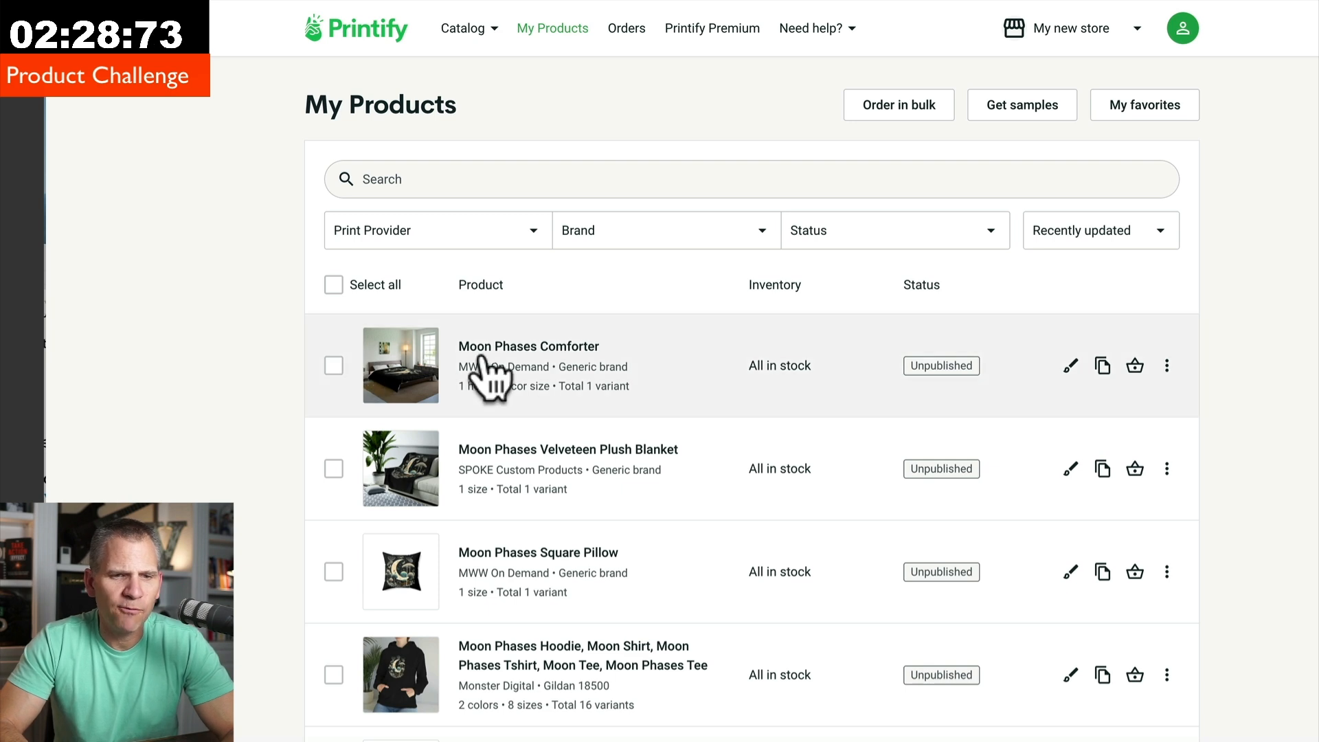
# Step: Open the Moon Phases Comforter product and examine its bedroom mockup enlarged
pyautogui.click(536, 346)
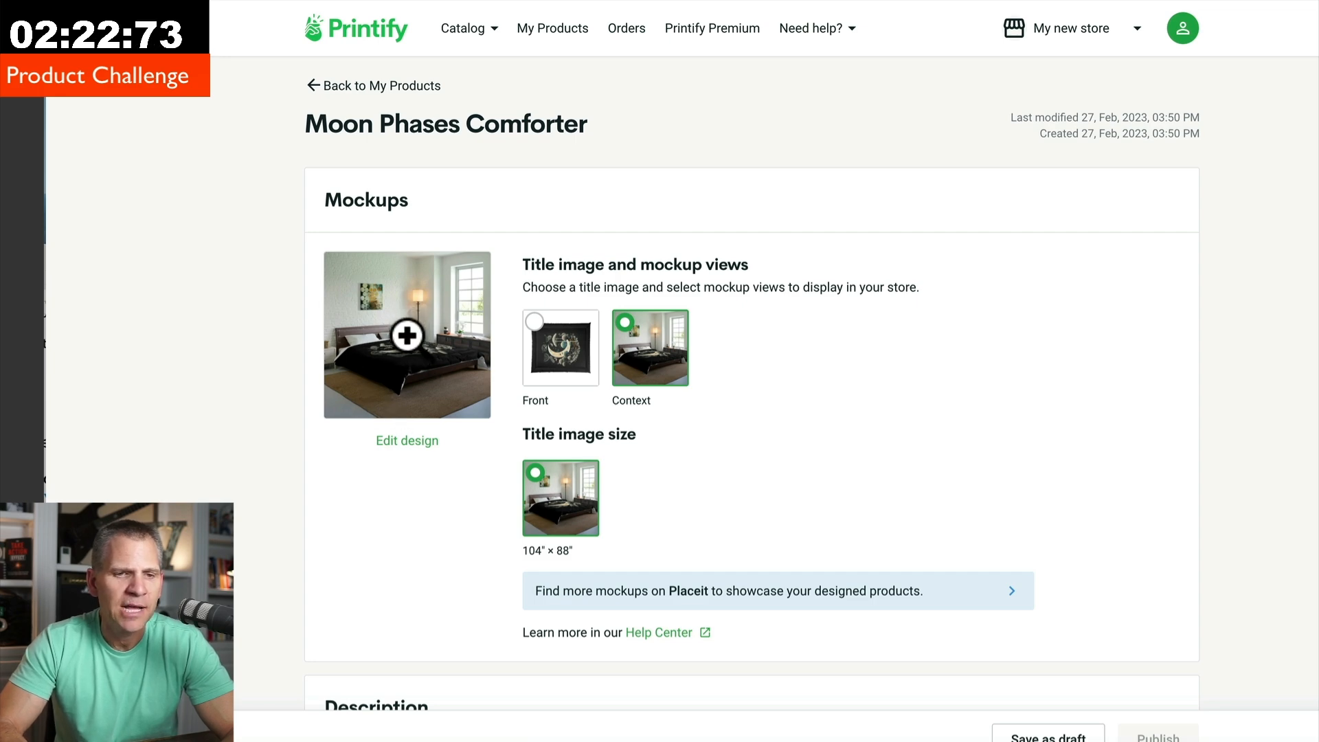
pyautogui.click(407, 335)
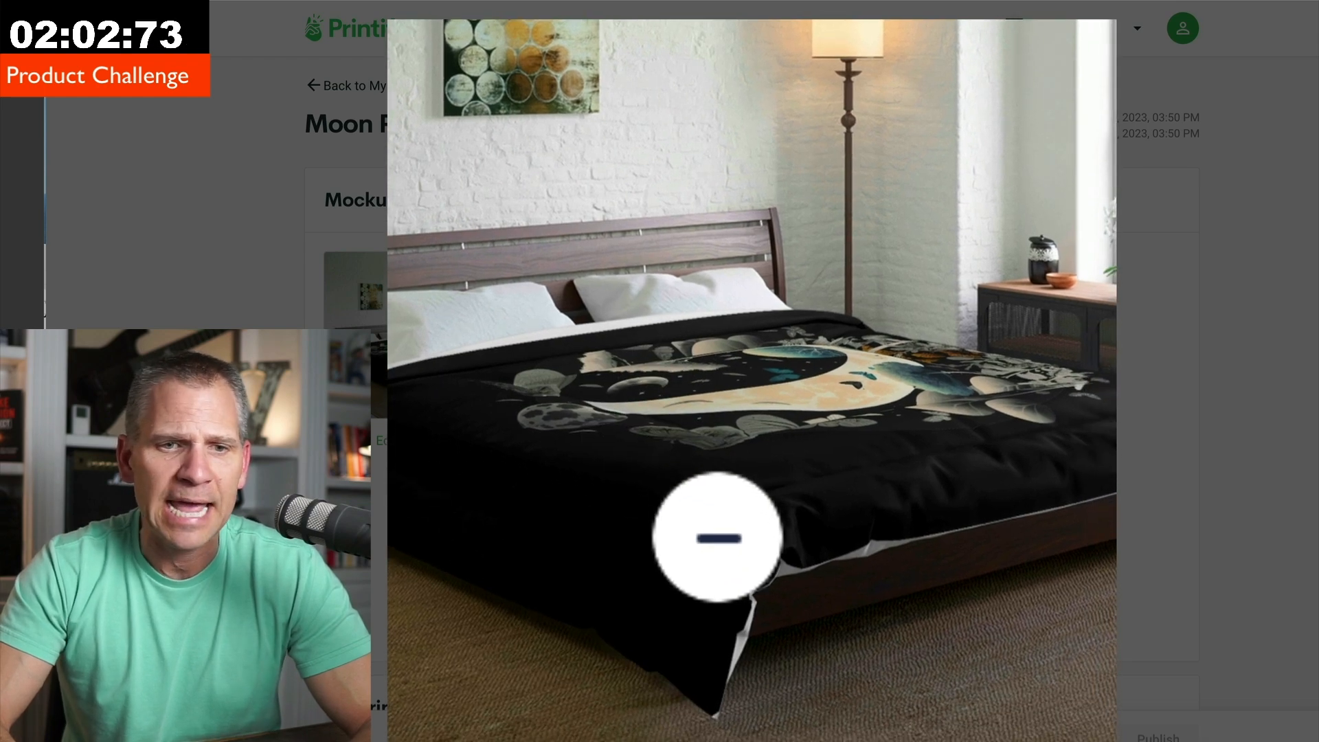
pyautogui.click(717, 536)
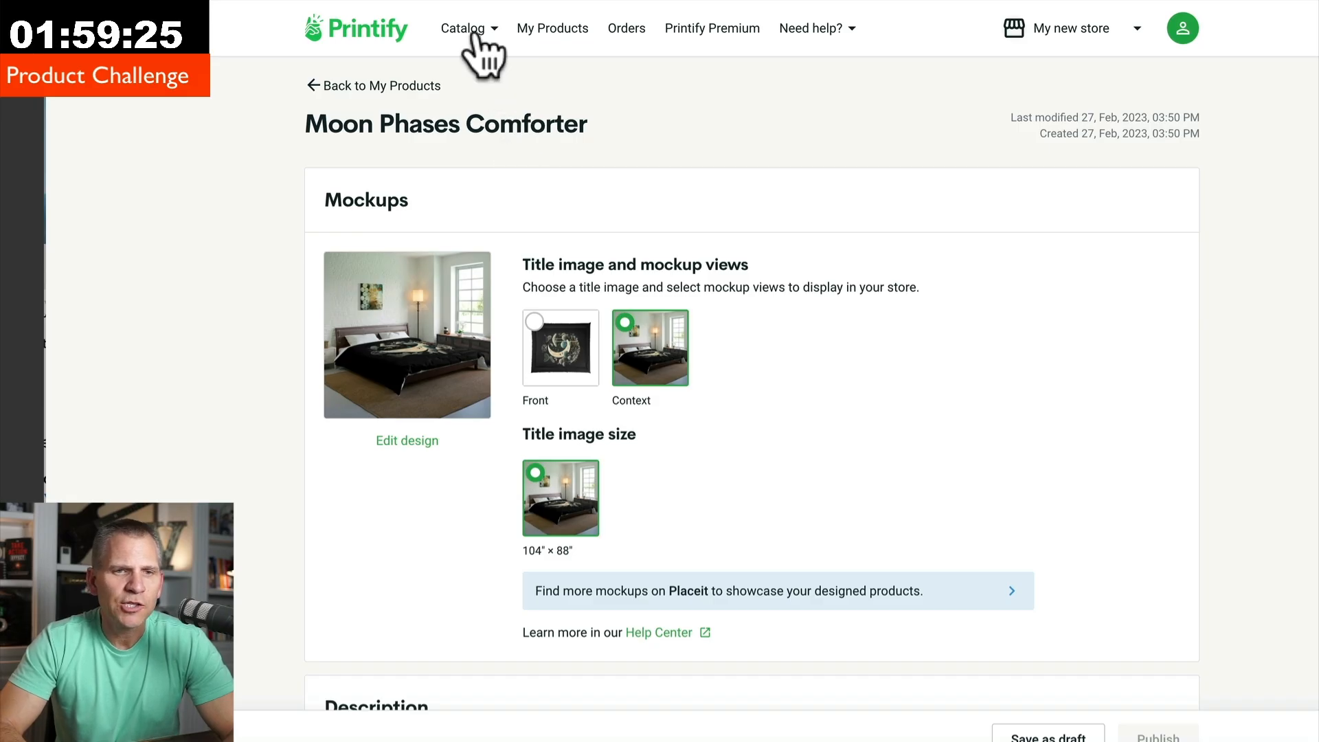
# Step: Search the catalog for candles and start designing the Scented Candles, 9oz from Candlebuilders
pyautogui.click(474, 35)
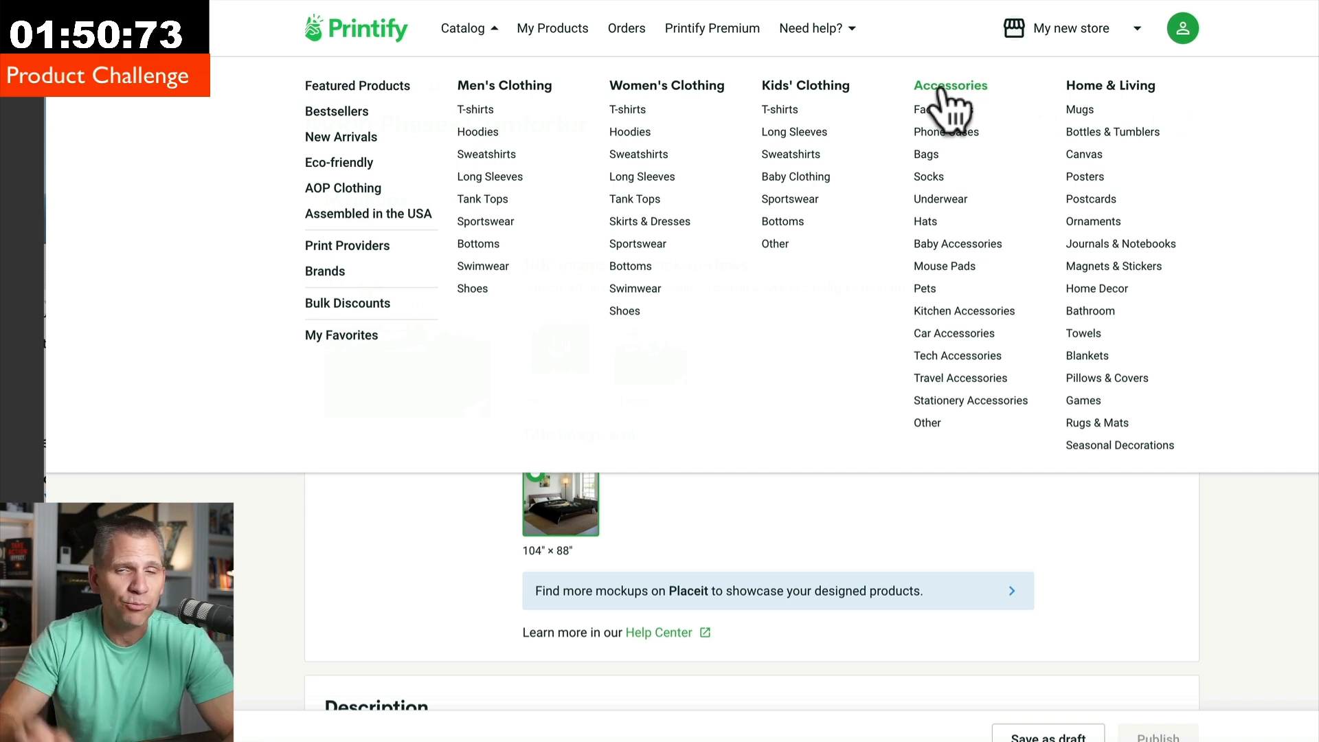
pyautogui.click(943, 87)
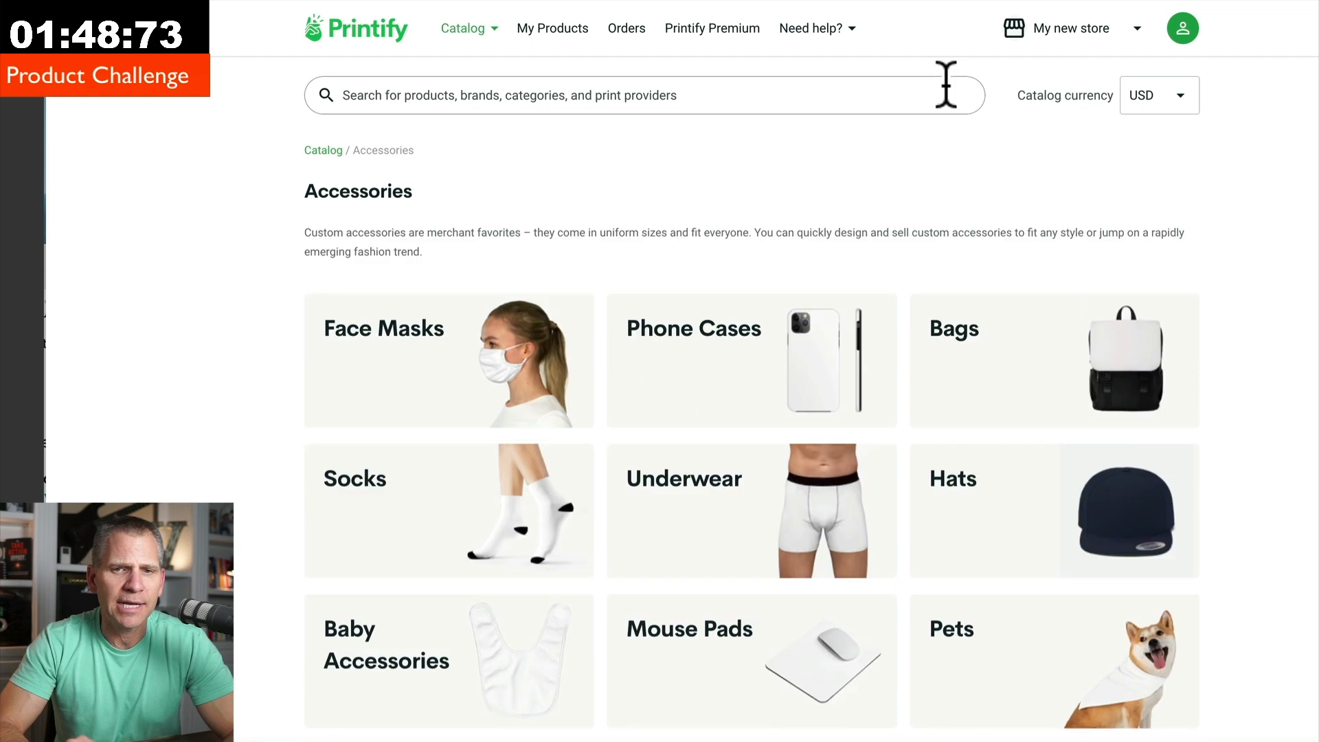
pyautogui.click(579, 92)
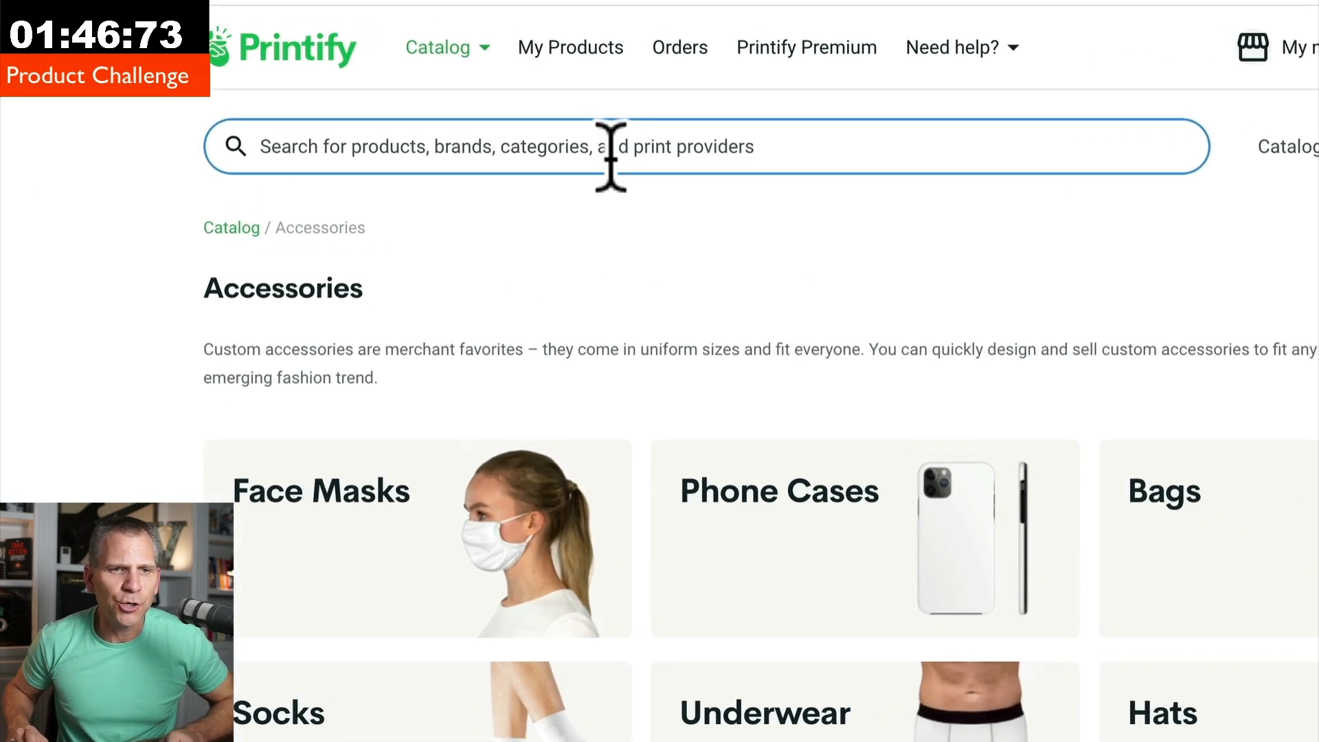
pyautogui.write('candl')
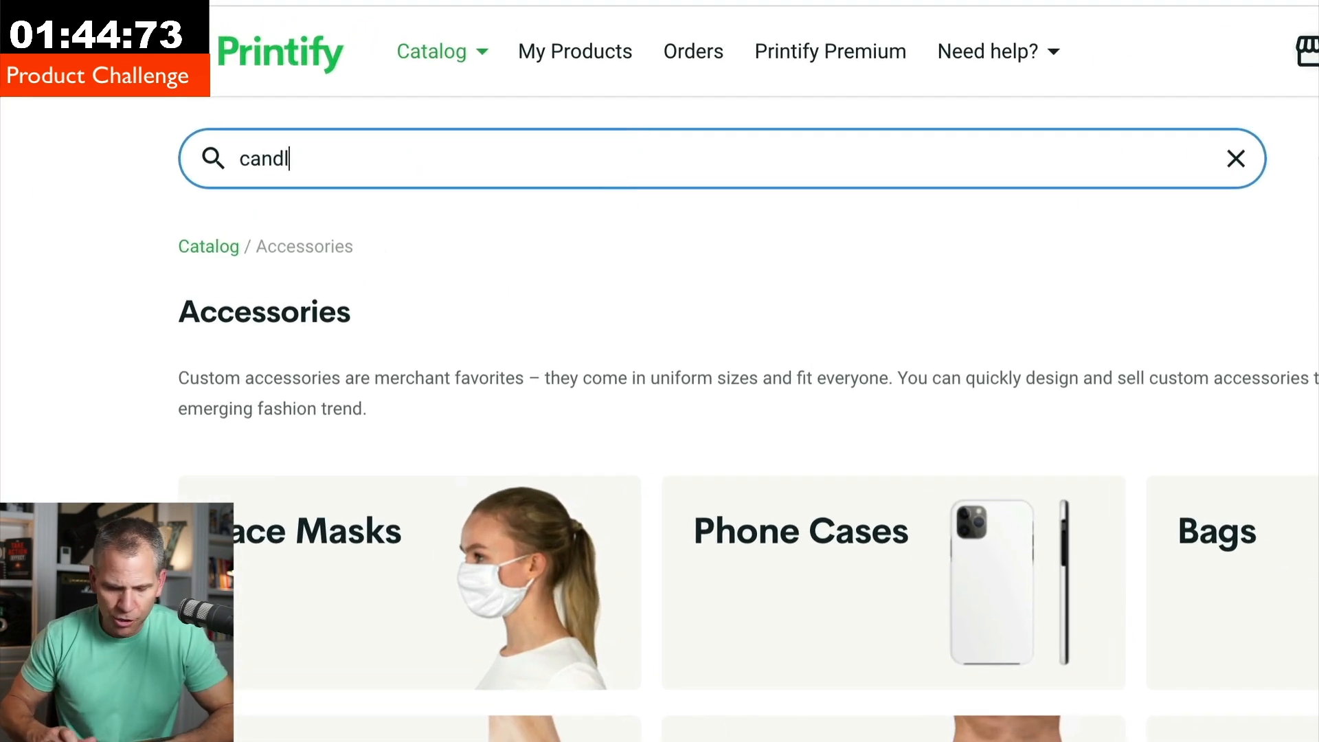
pyautogui.write('es')
pyautogui.press('Return')
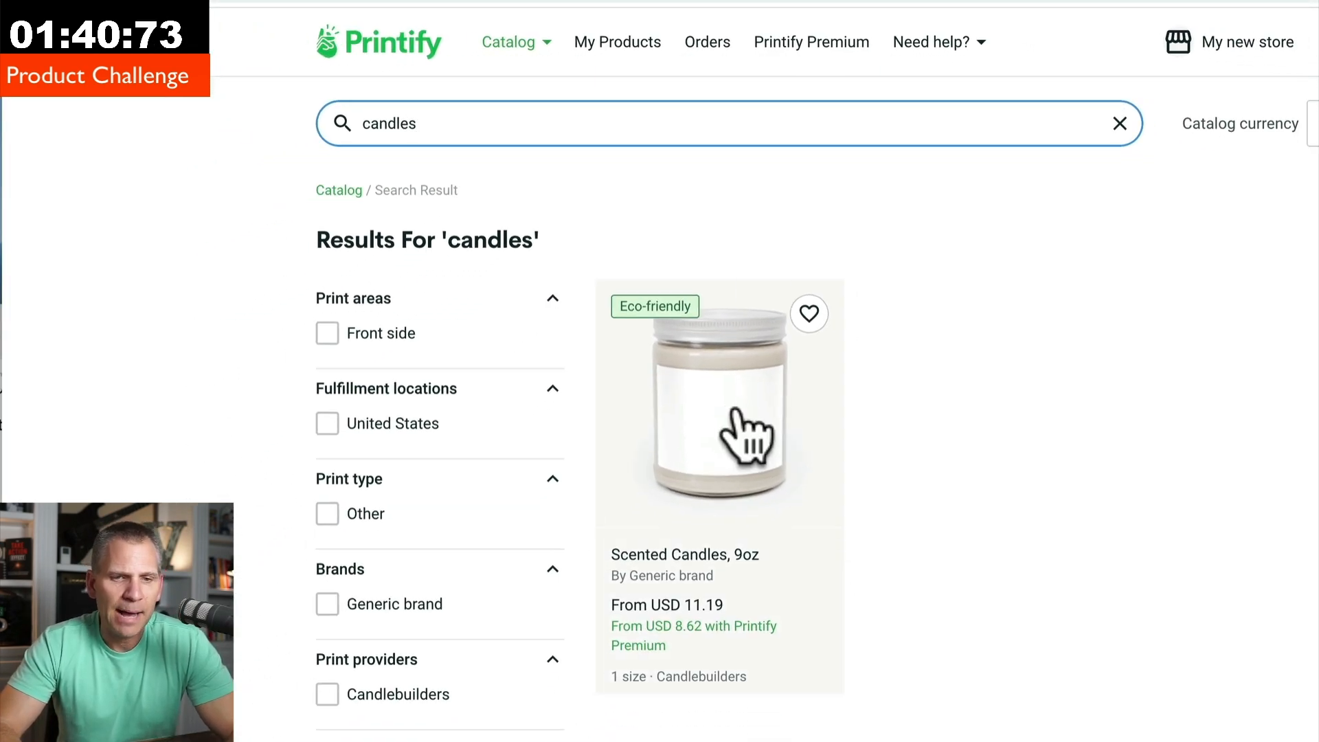
pyautogui.click(734, 410)
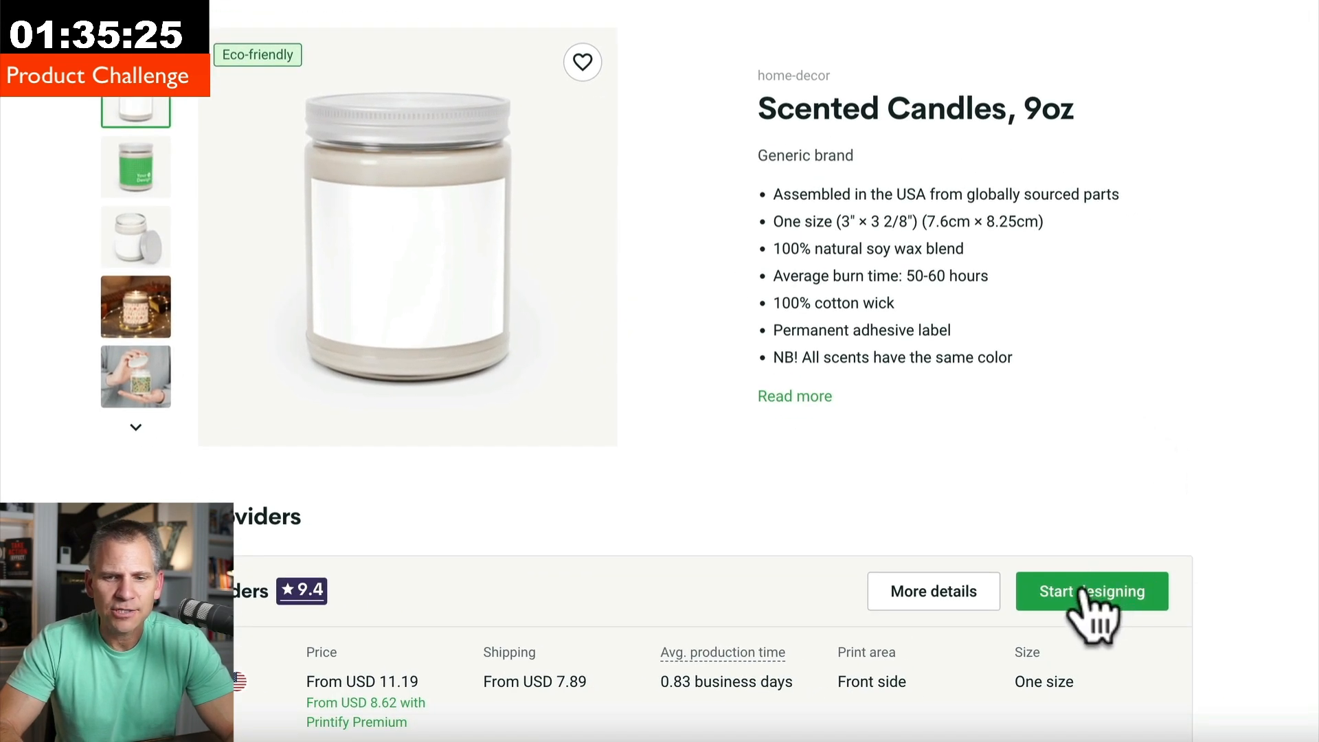
pyautogui.click(1083, 594)
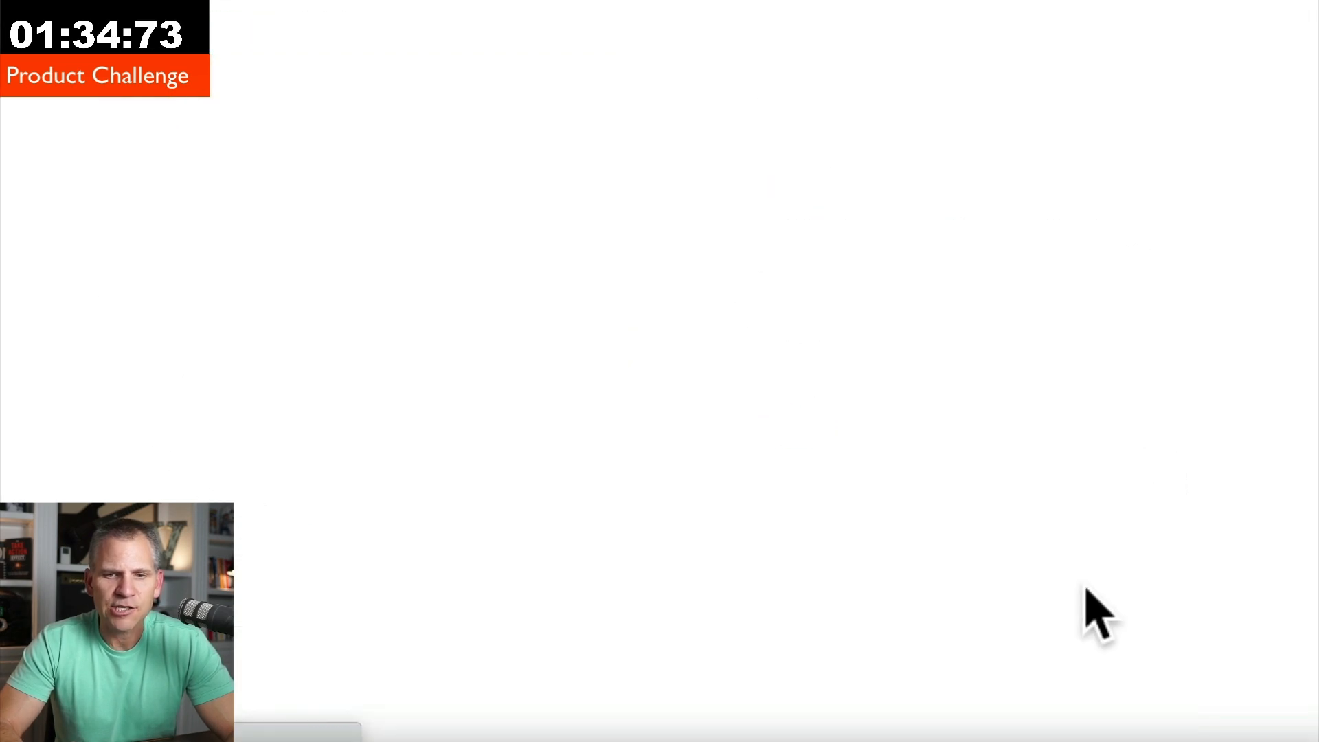
# Step: Place Untitled design (1).png from the library on the candle label and shrink it to about 1.88 in wide
pyautogui.click(1207, 81)
pyautogui.click(1186, 247)
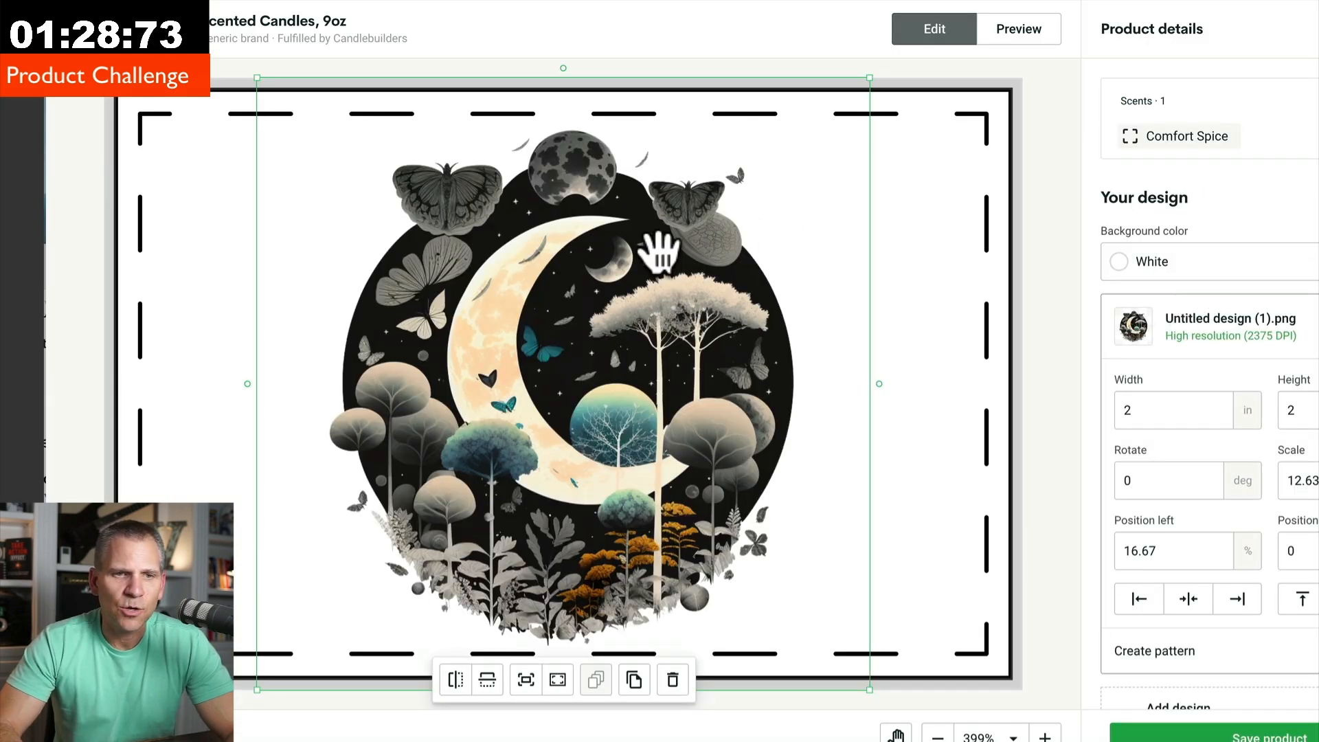
pyautogui.moveTo(869, 77); pyautogui.dragTo(839, 88)
pyautogui.moveTo(481, 405); pyautogui.dragTo(531, 386)
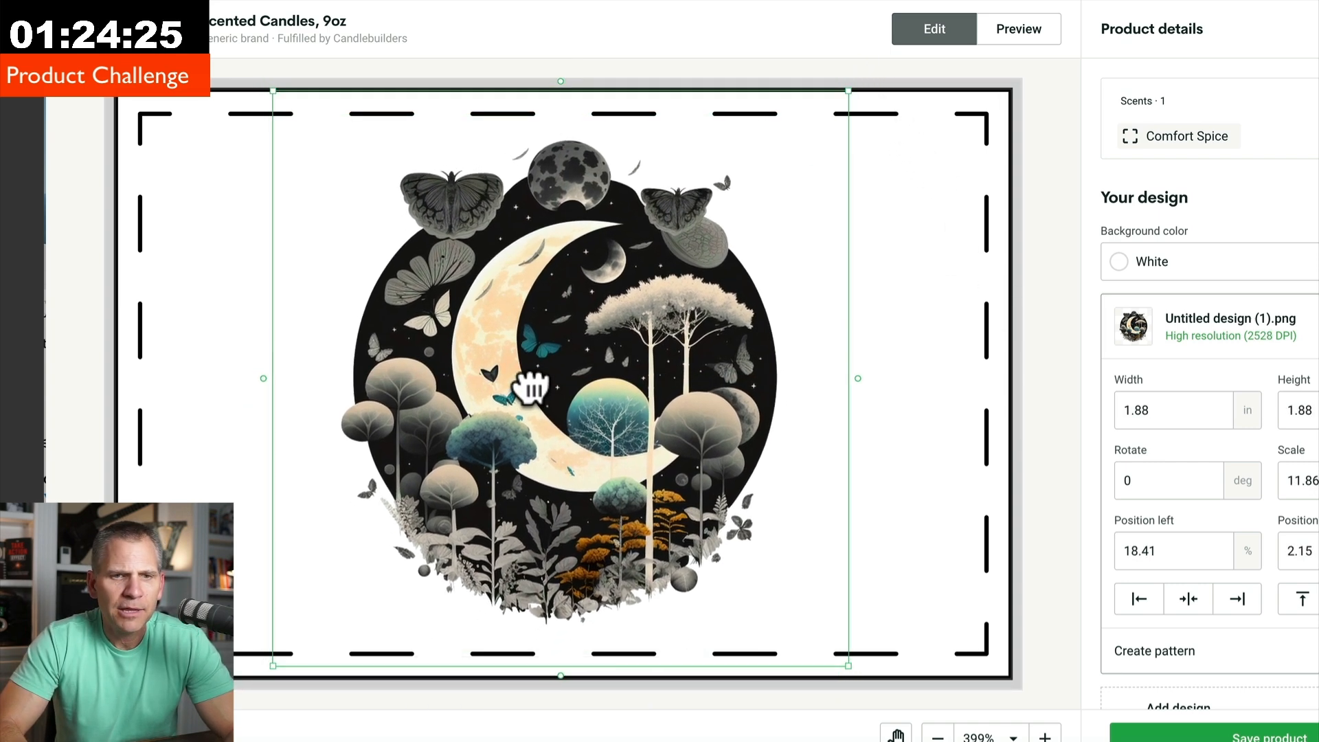
# Step: Set the candle label's background color to black and save the product
pyautogui.click(1278, 283)
pyautogui.click(1250, 307)
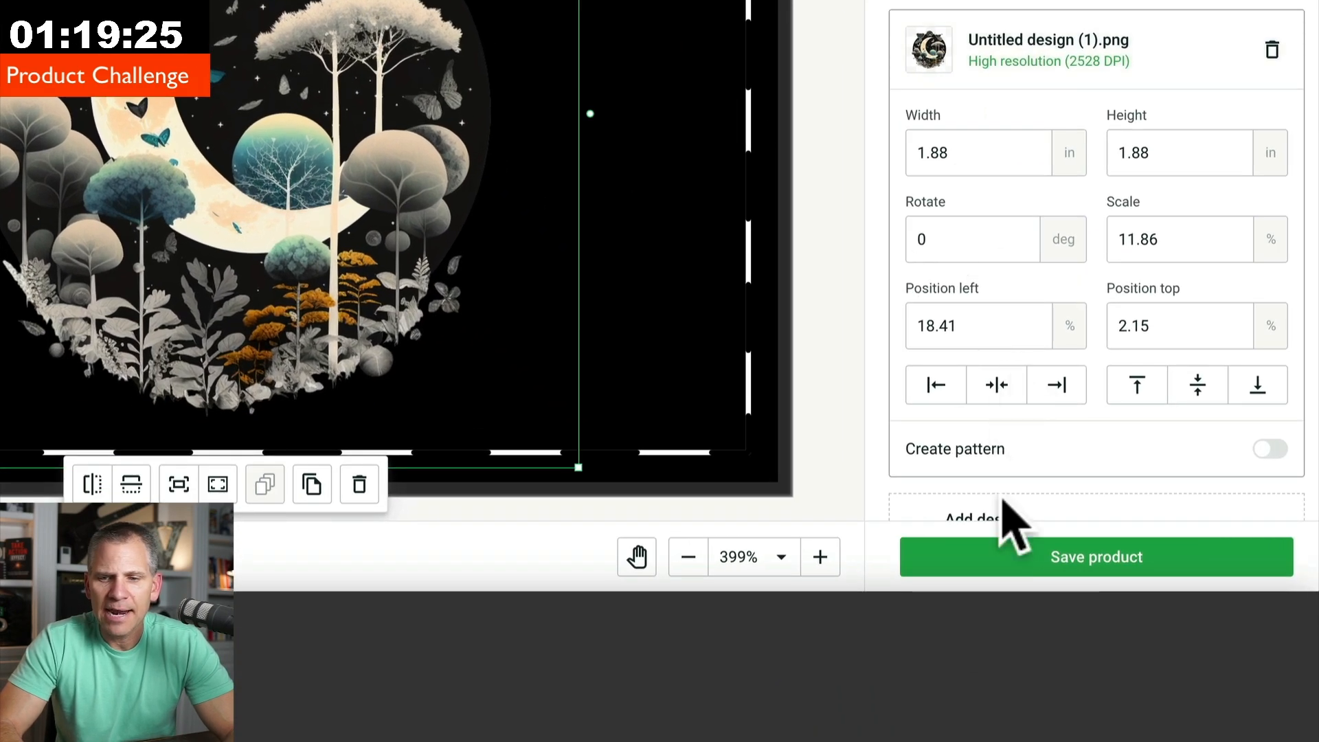
pyautogui.click(1066, 560)
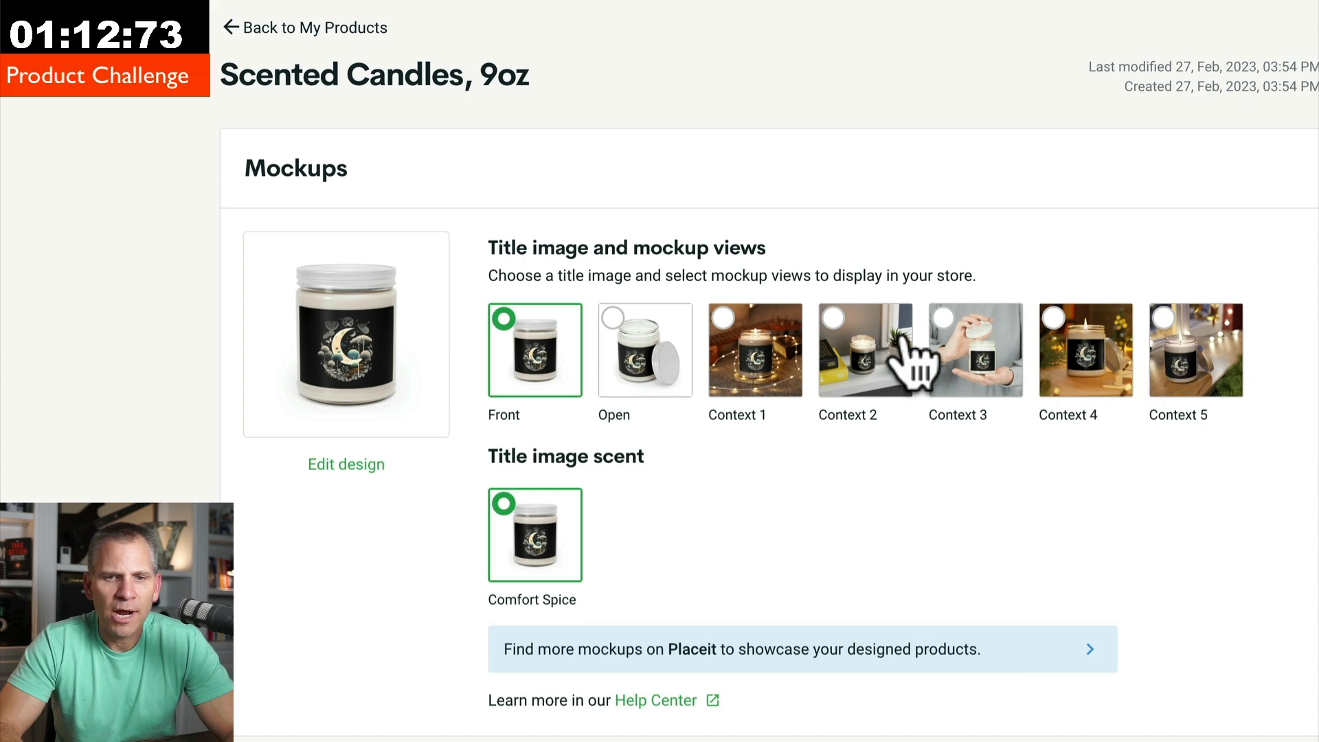
# Step: Use the Context 1 mockup as the title image and save the candle as a draft titled "Moon Pahses Scented Candles, 9oz"
pyautogui.click(749, 351)
pyautogui.scroll(-5, 736, 559)
pyautogui.scroll(-1, 741, 550)
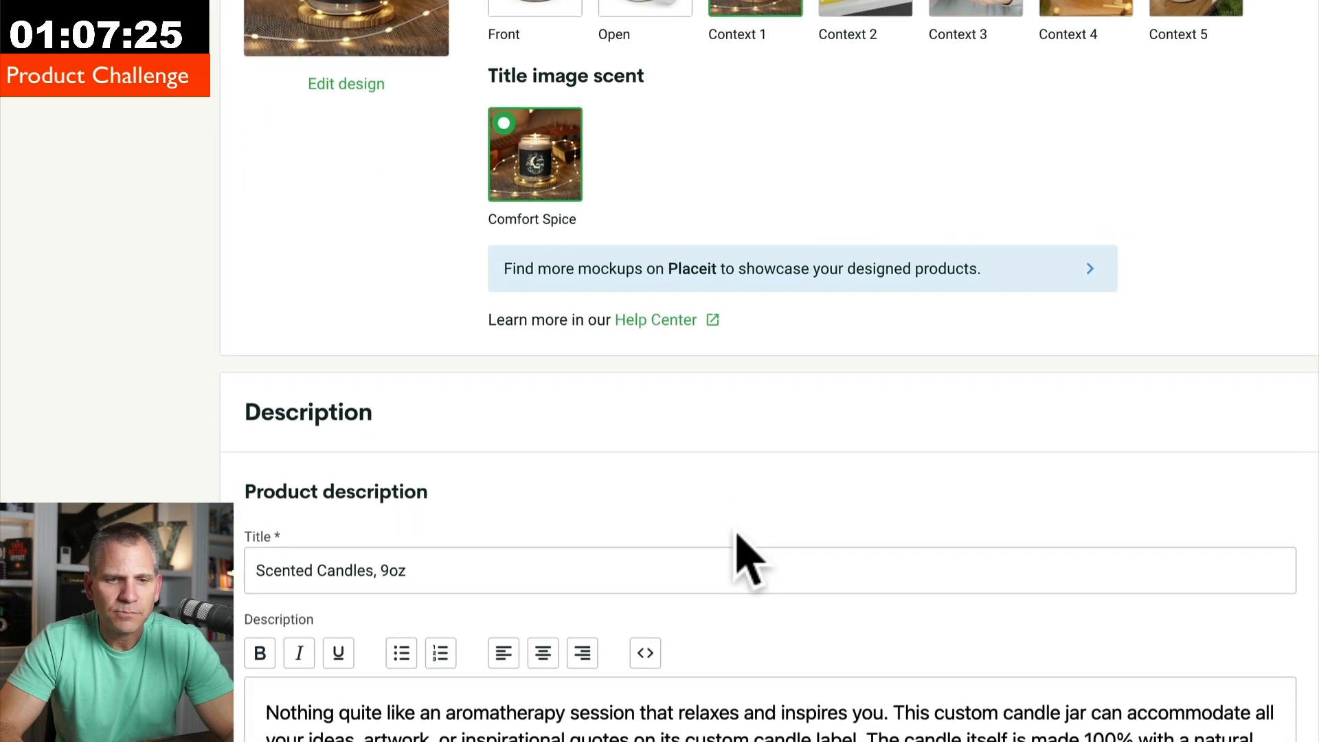
pyautogui.click(258, 570)
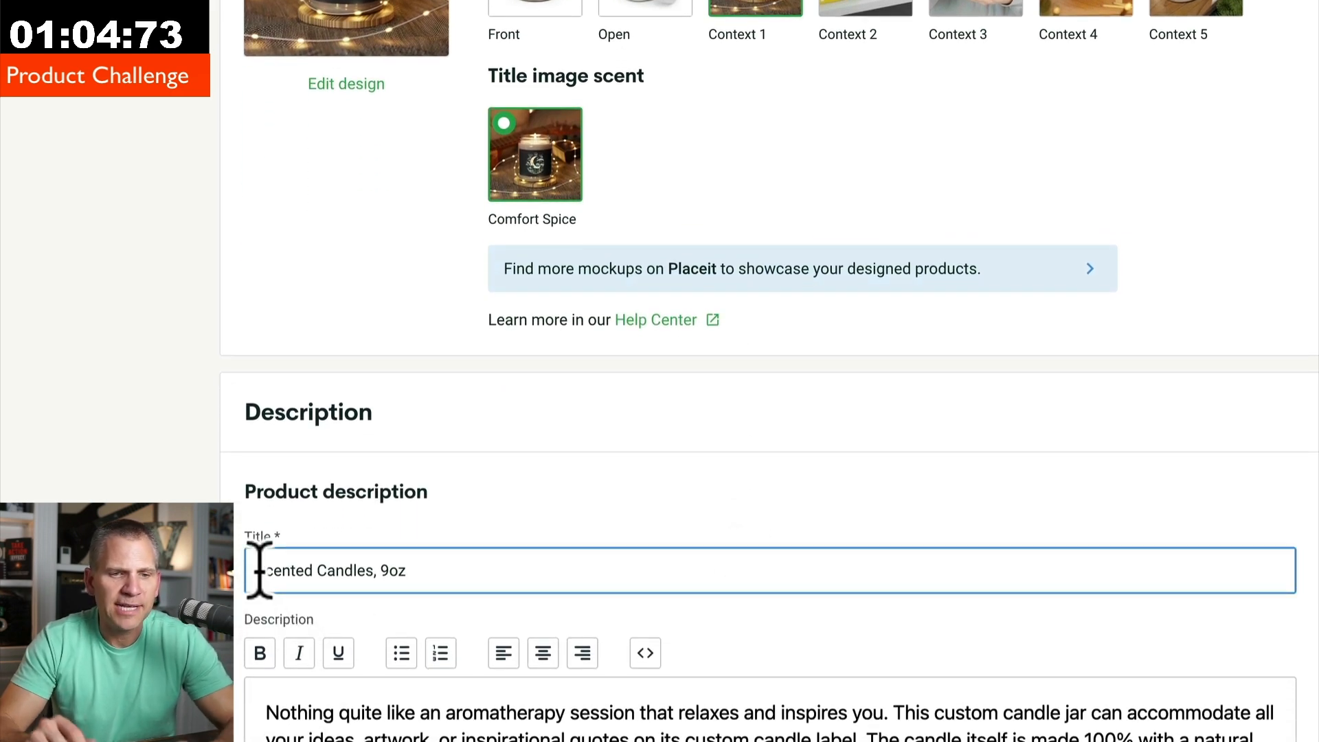
pyautogui.write('Moon Pahses')
pyautogui.scroll(-2, 579, 517)
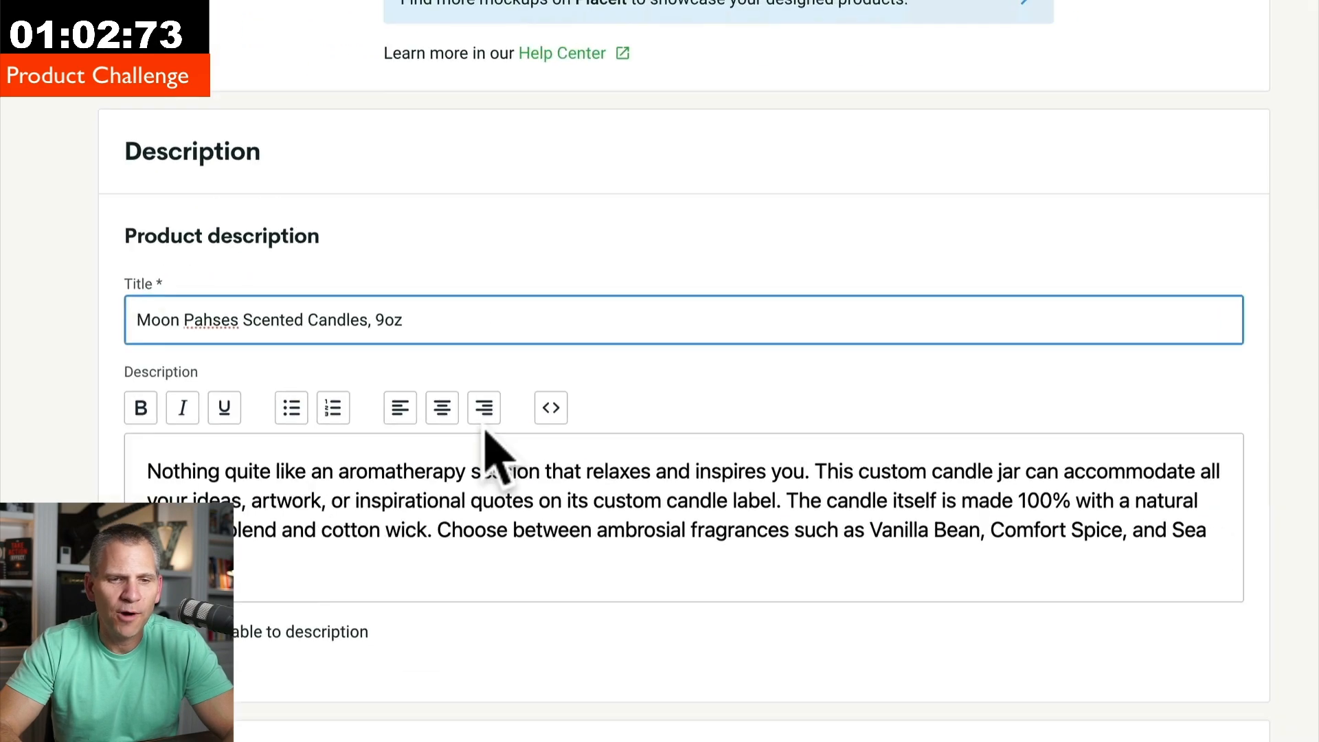
pyautogui.click(791, 636)
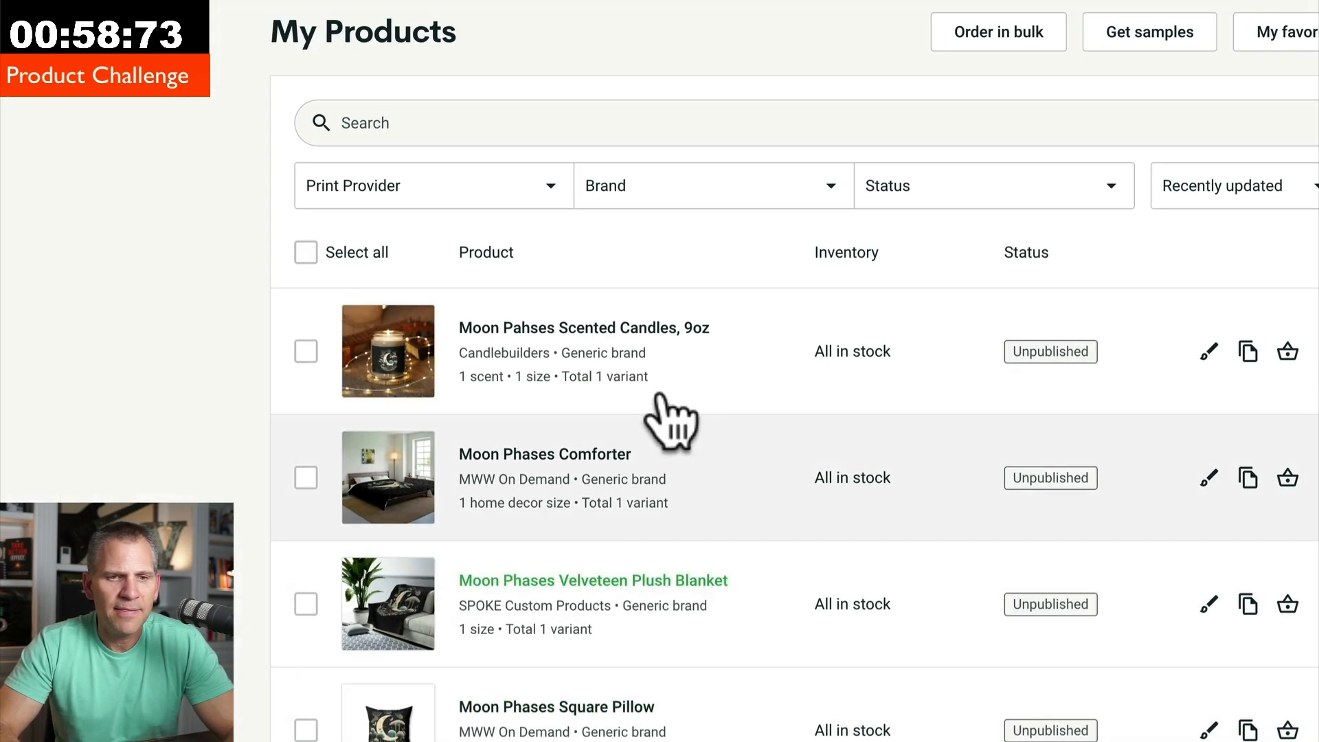
# Step: Find the Shower Curtains by MWW On Demand under Home & Living, Bathroom and start designing them
pyautogui.click(386, 357)
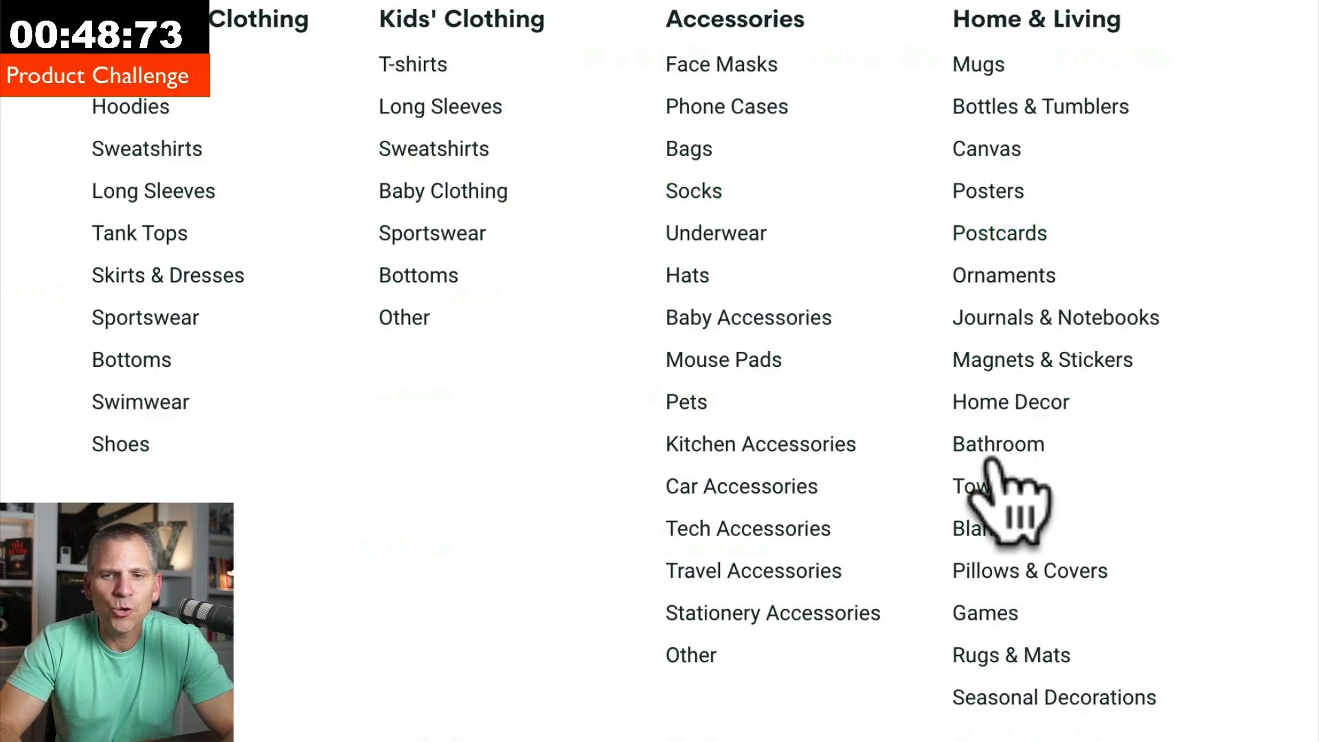
pyautogui.click(999, 442)
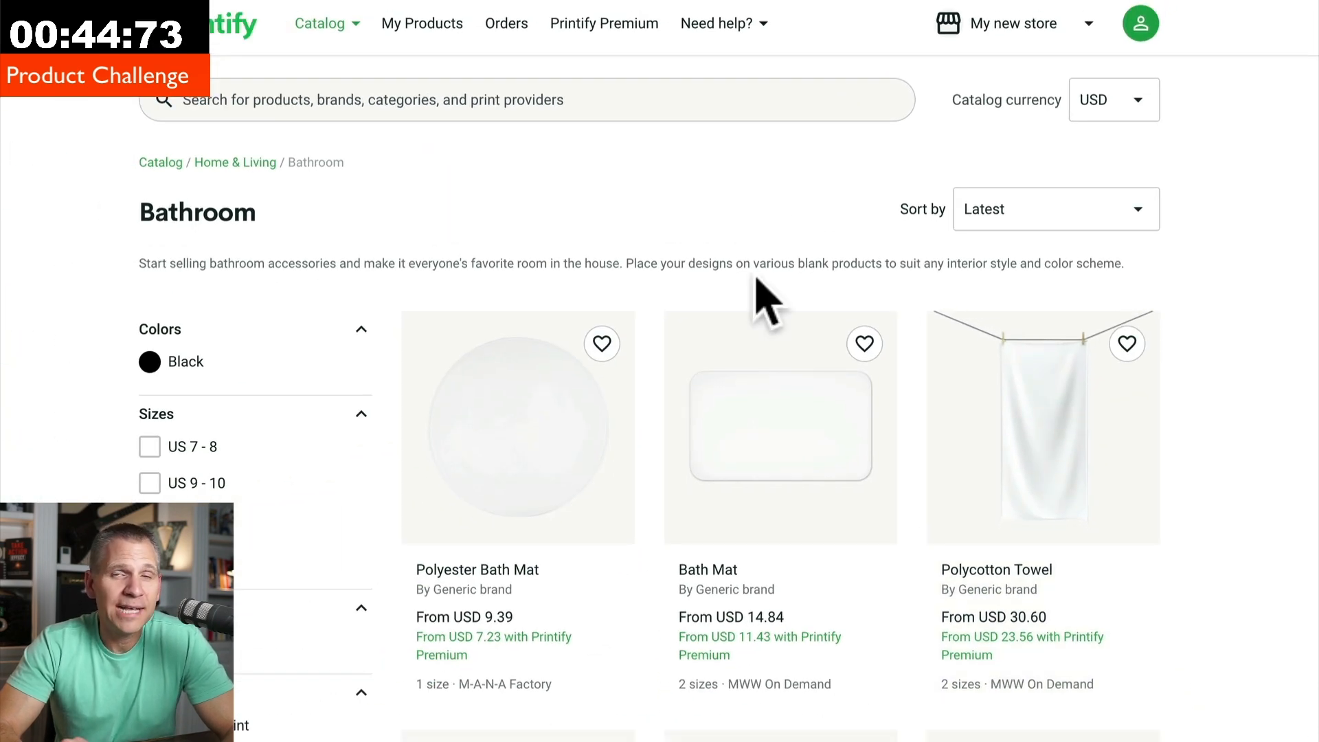
pyautogui.scroll(-7, 756, 279)
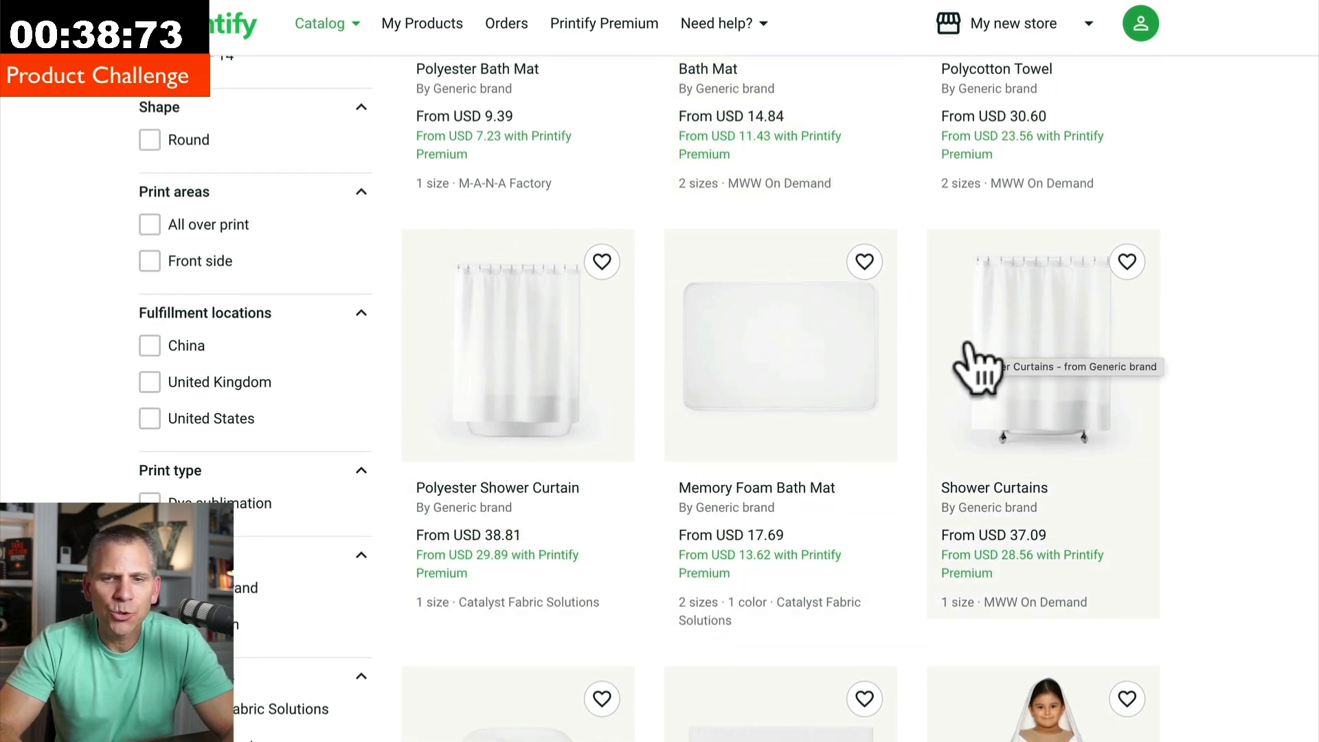
pyautogui.click(1039, 337)
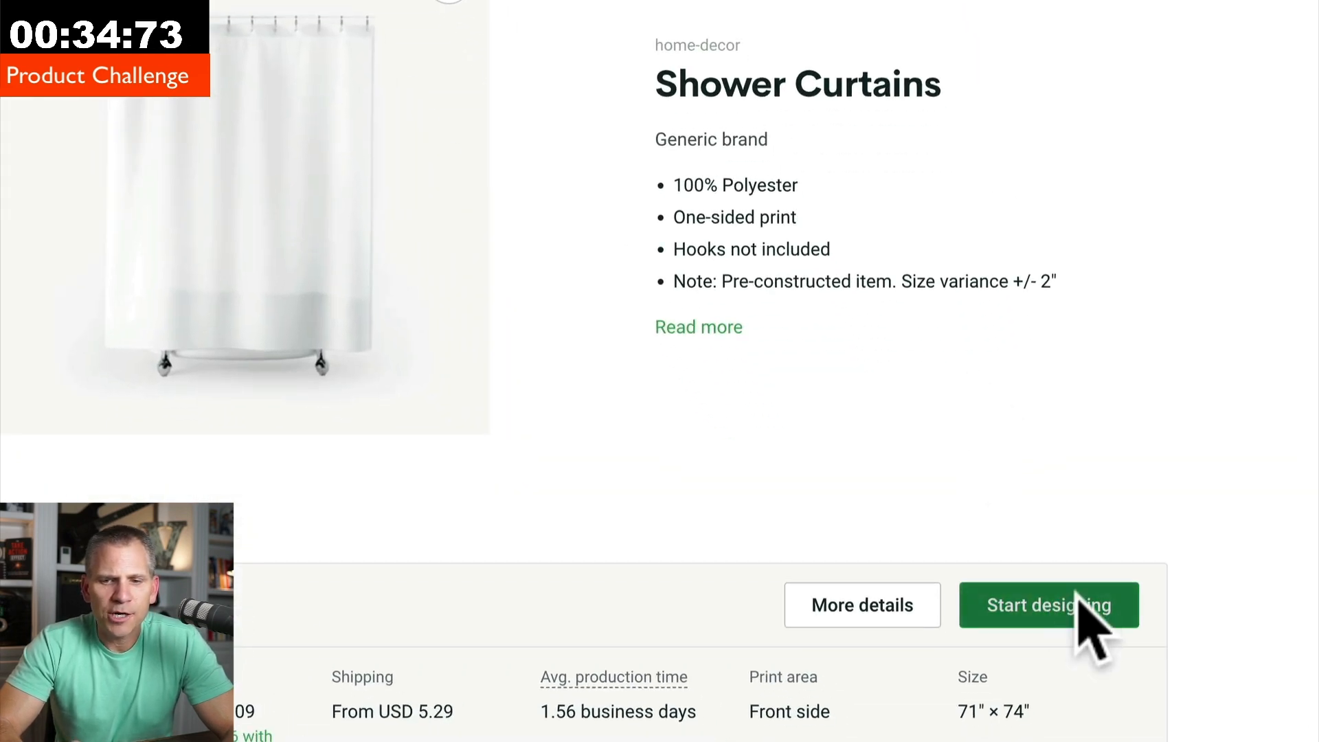
pyautogui.click(1071, 604)
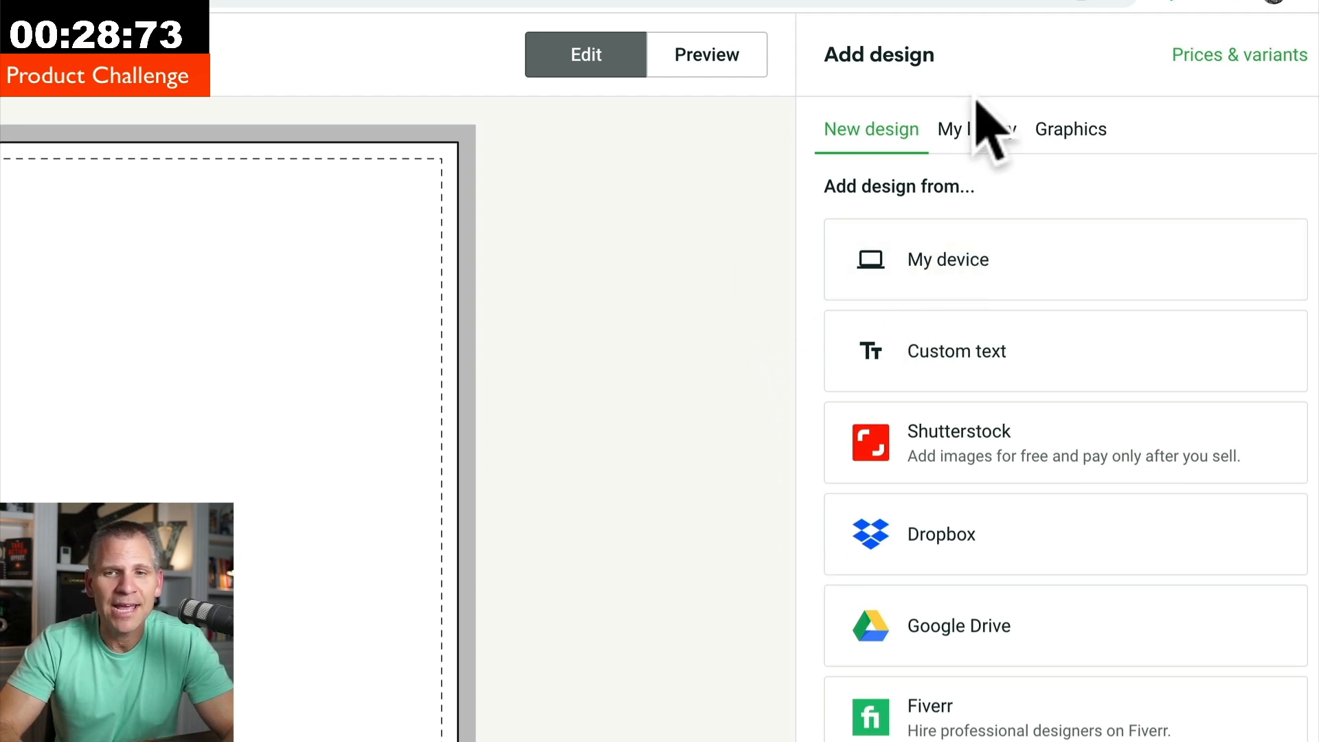
# Step: Place Untitled design (1).png from the library on the shower curtain over a black background and enlarge it to about 80.12 in wide
pyautogui.click(965, 132)
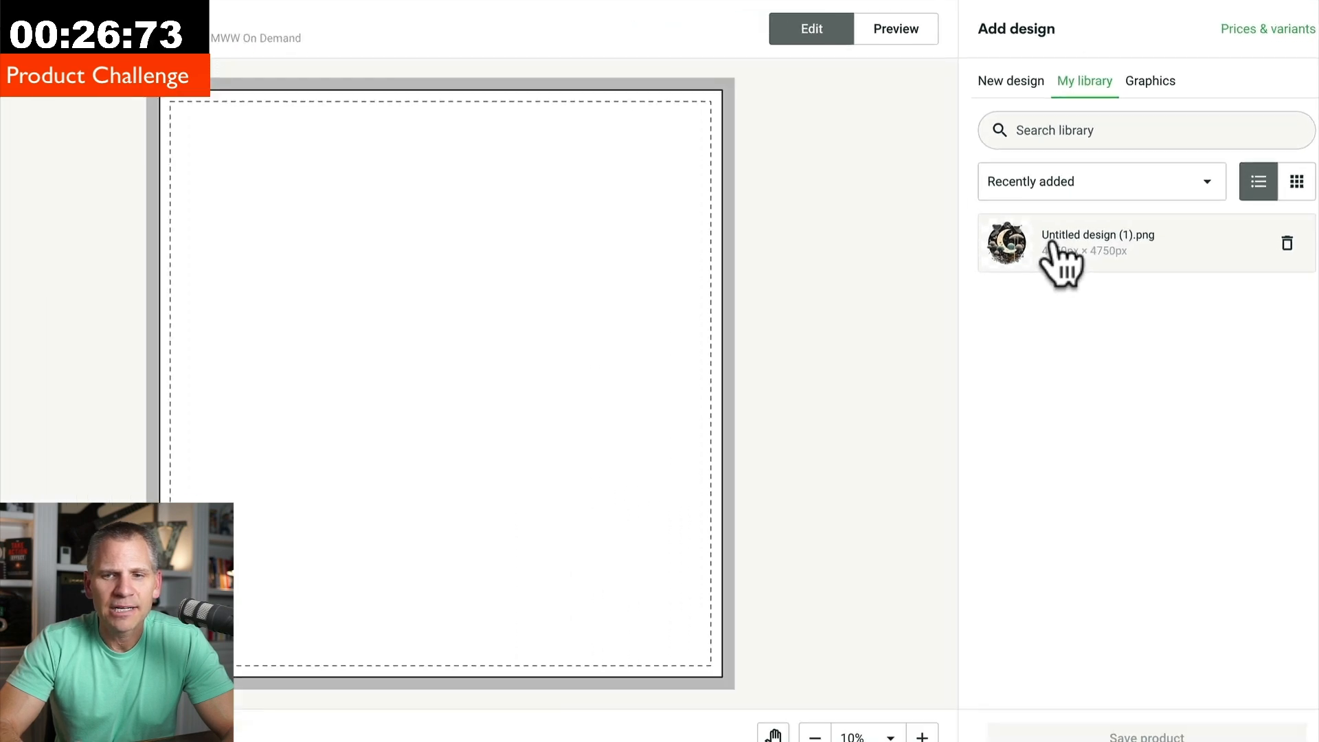
pyautogui.click(961, 350)
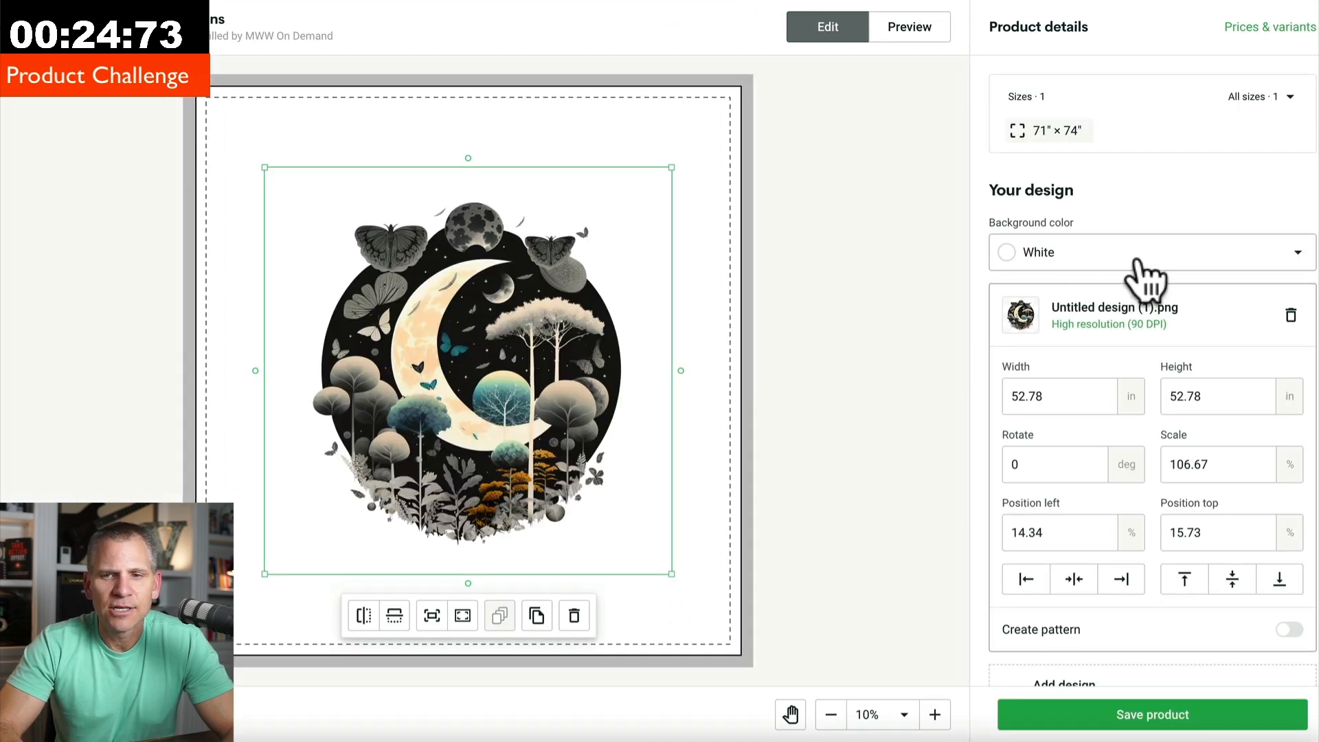
pyautogui.click(1137, 260)
pyautogui.click(1134, 296)
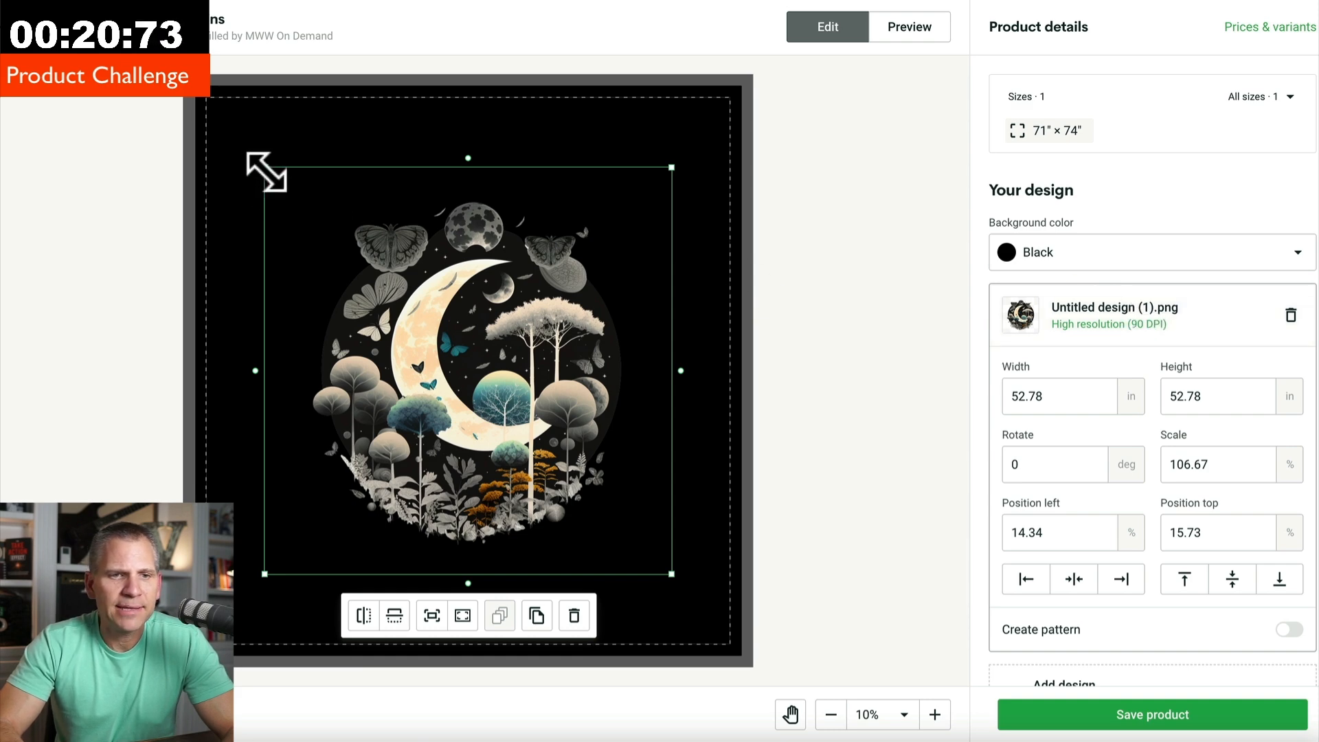
pyautogui.moveTo(245, 157); pyautogui.dragTo(145, 69)
pyautogui.moveTo(672, 573); pyautogui.dragTo(785, 678)
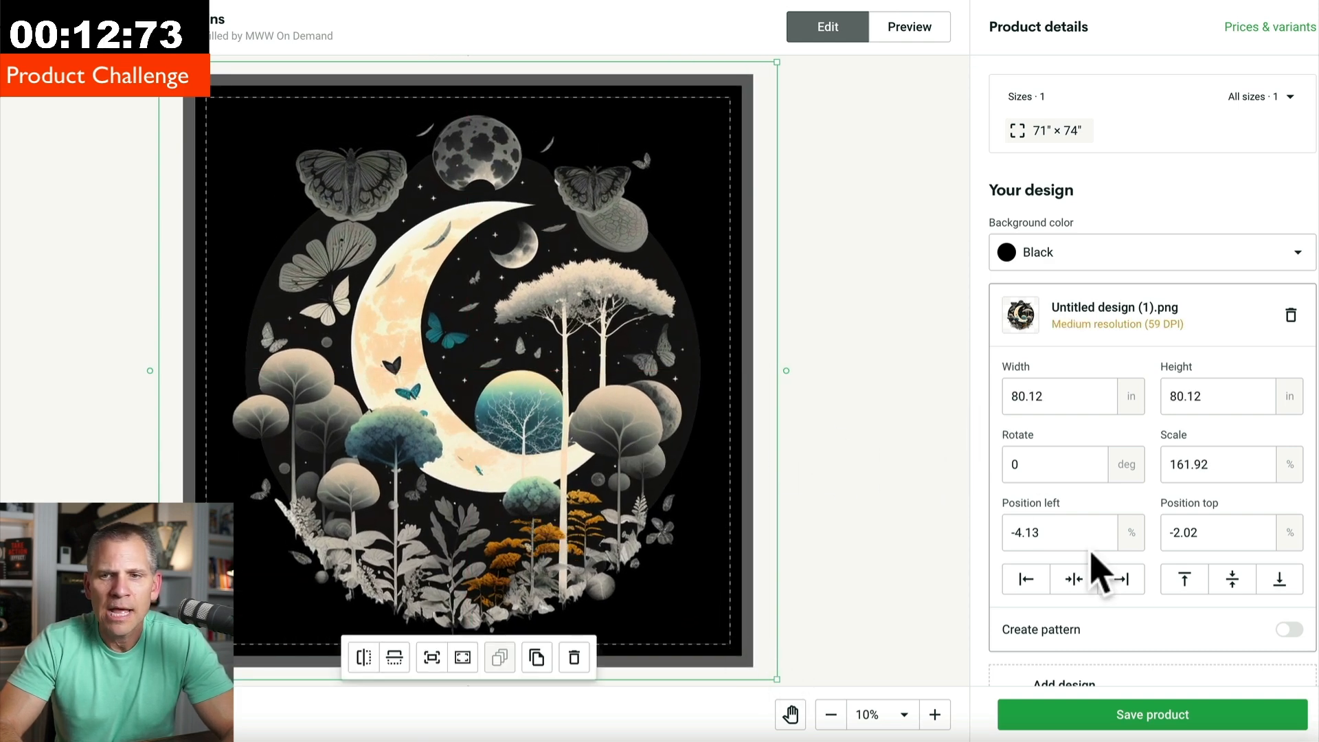
# Step: Save the shower curtain product and use the Context mockup as its title image
pyautogui.click(1172, 715)
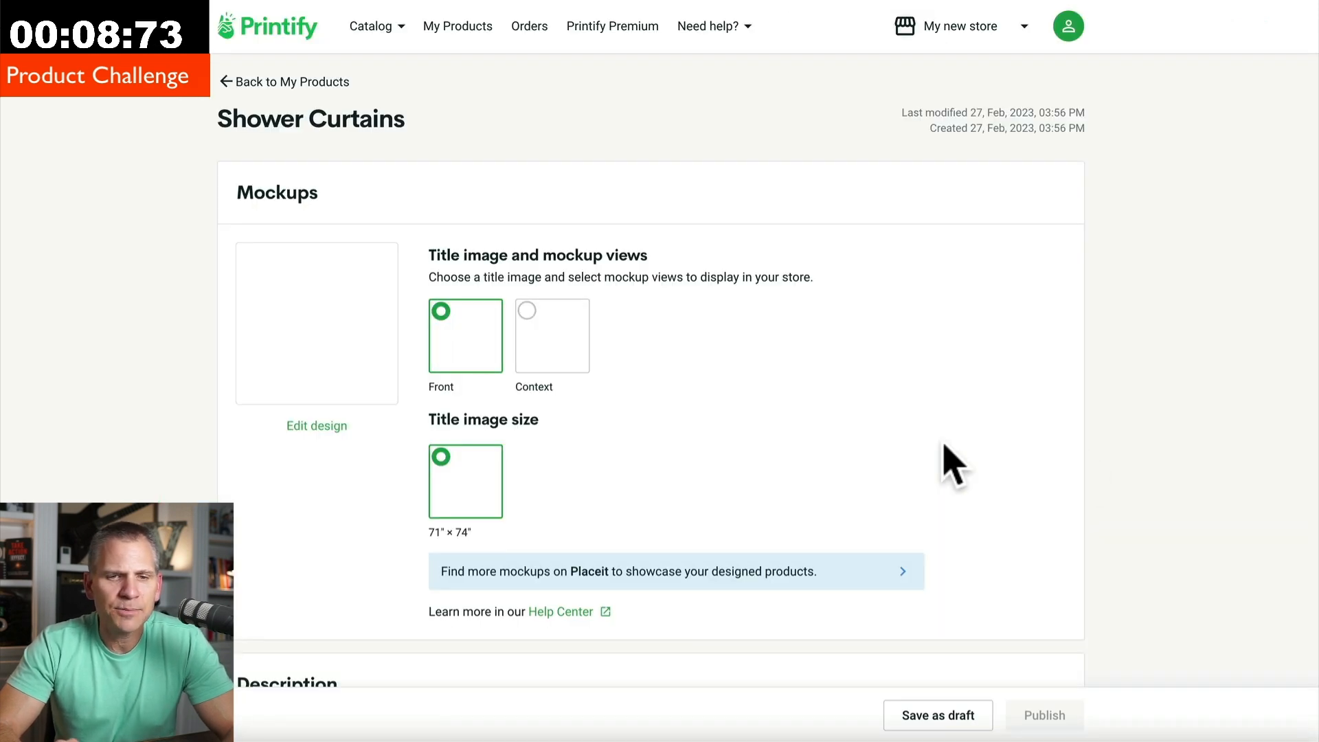
pyautogui.click(544, 335)
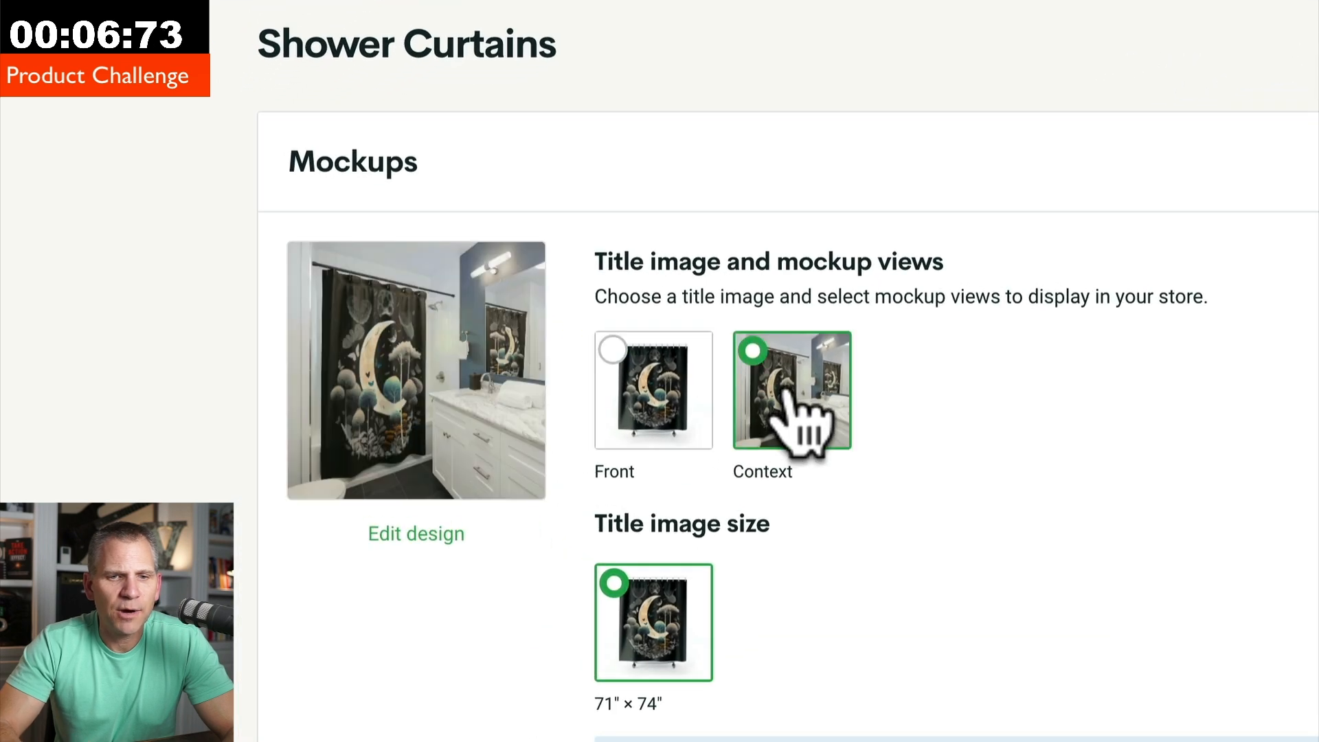
# Step: Save the shower curtain as a draft titled "Moon Phases Shower Curtains" and preview its mockup in the product list
pyautogui.scroll(-6, 801, 426)
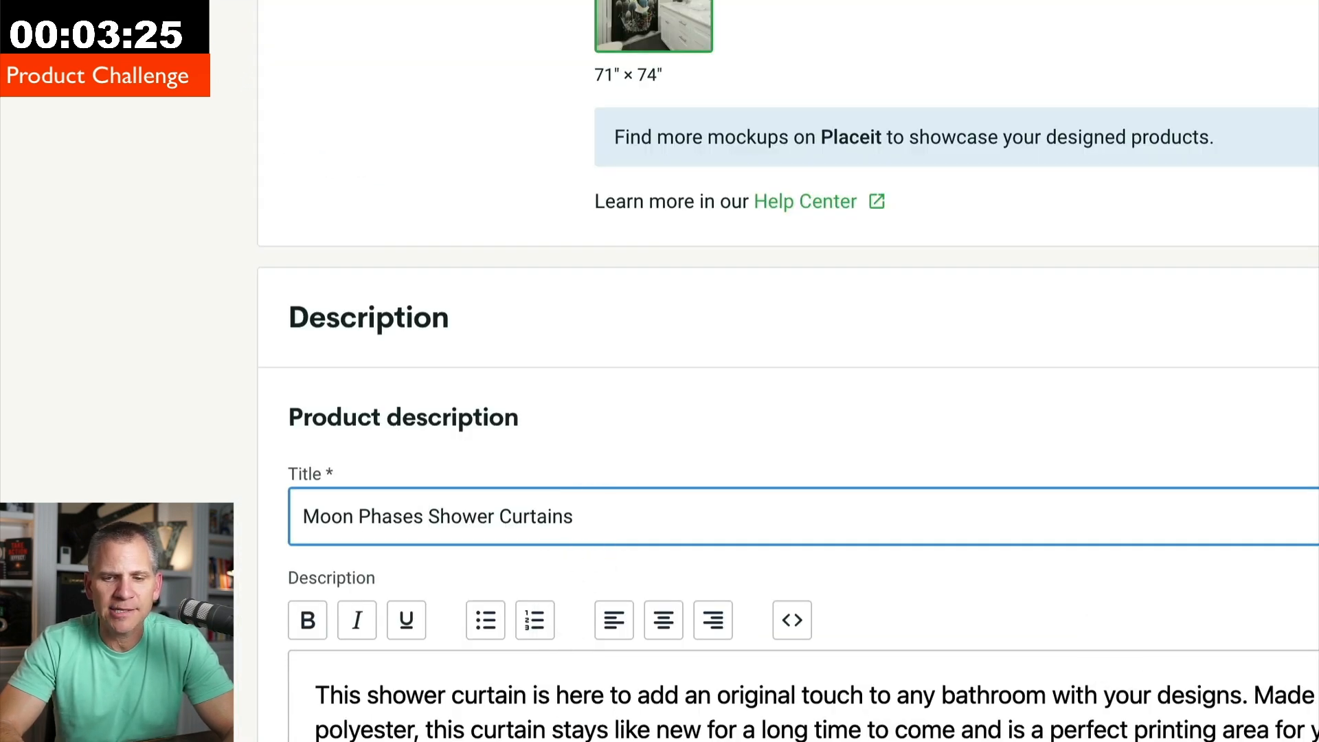
pyautogui.click(989, 610)
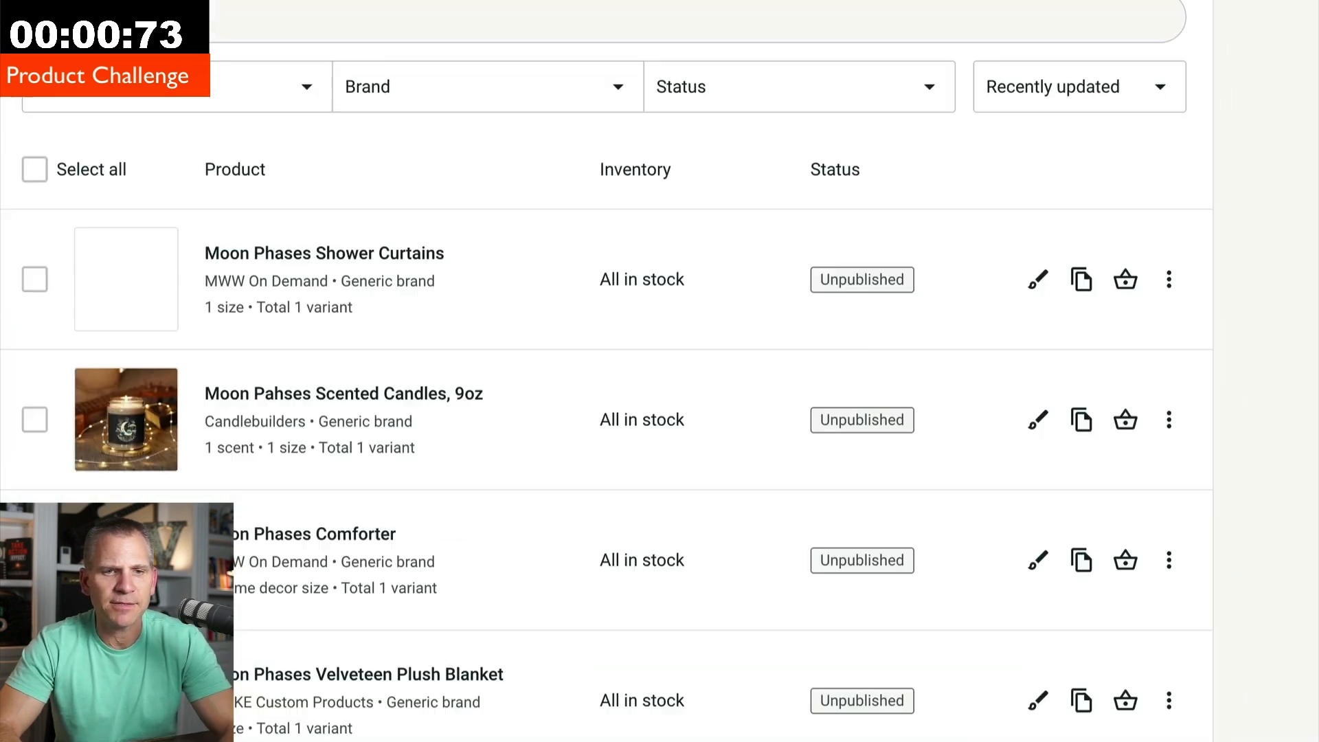
pyautogui.click(228, 472)
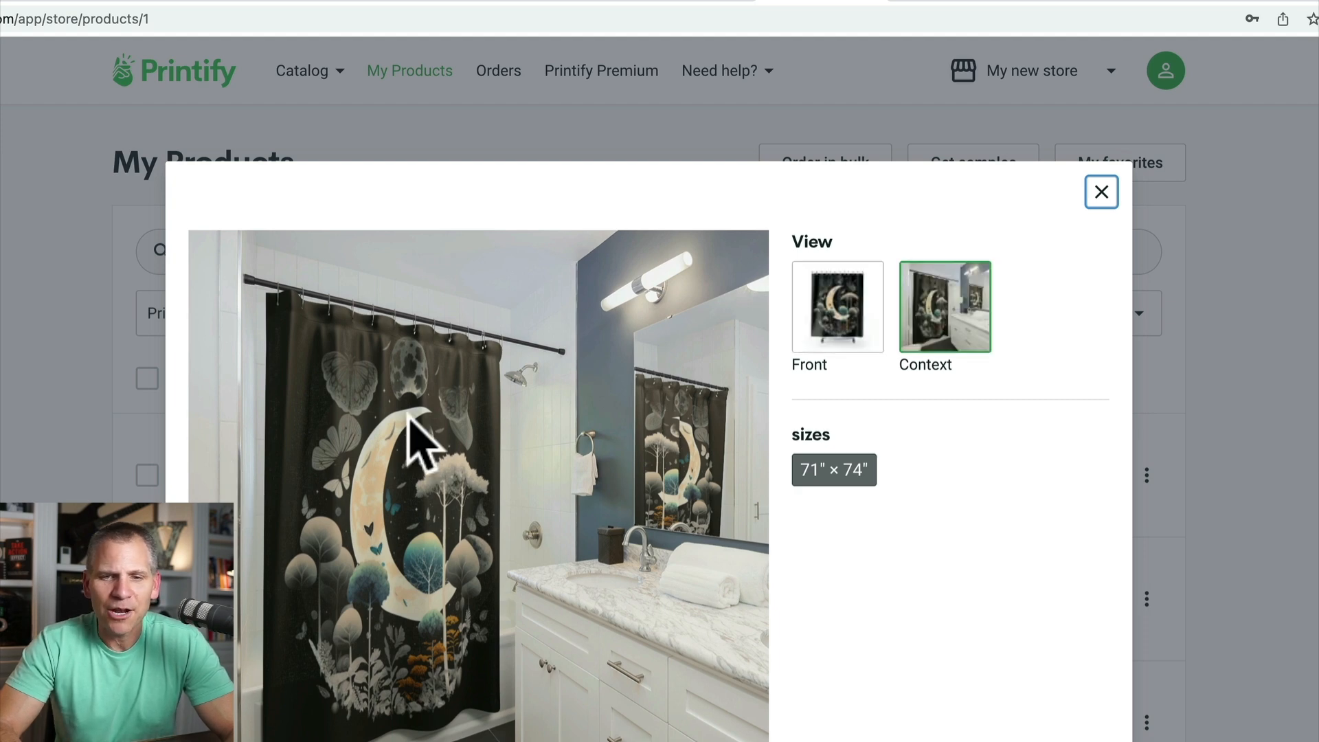
pyautogui.click(1101, 191)
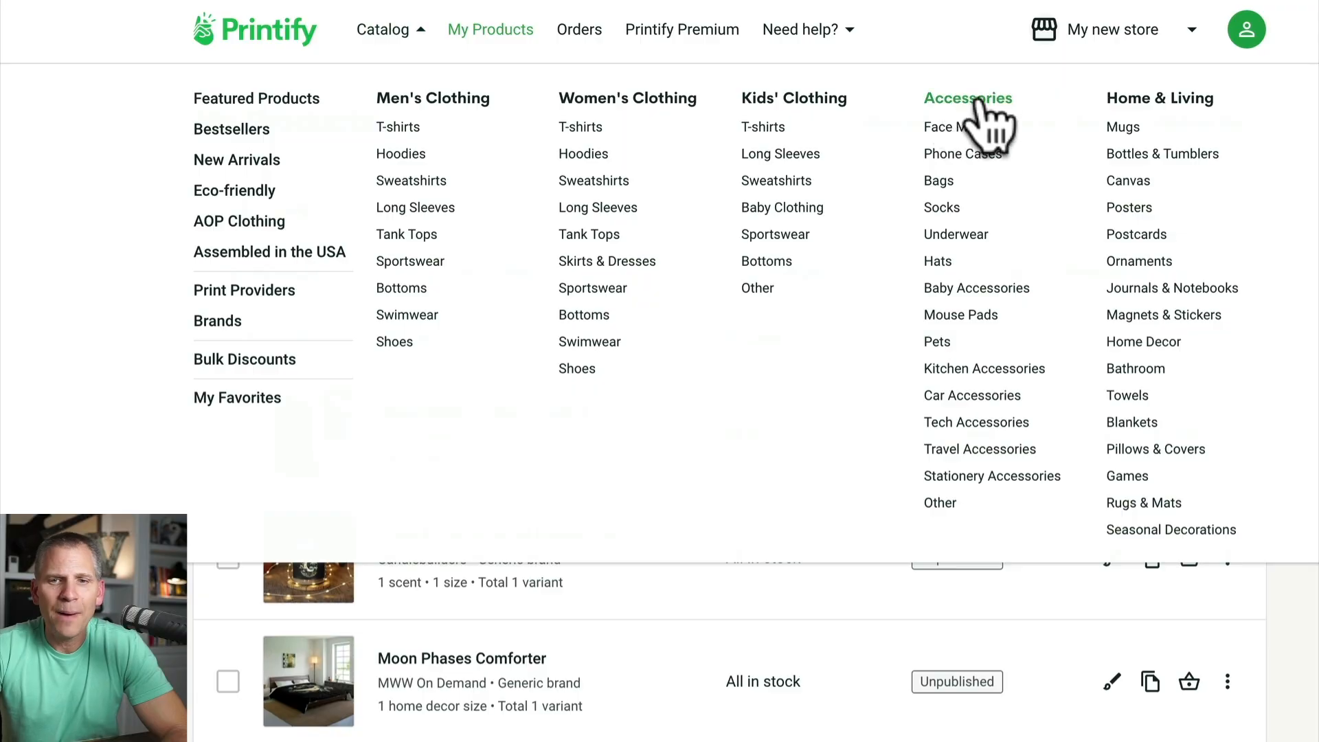
# Step: Search the catalog for "mouse" and start designing the Gaming Mouse Pad from SPOKE Custom Products
pyautogui.click(979, 103)
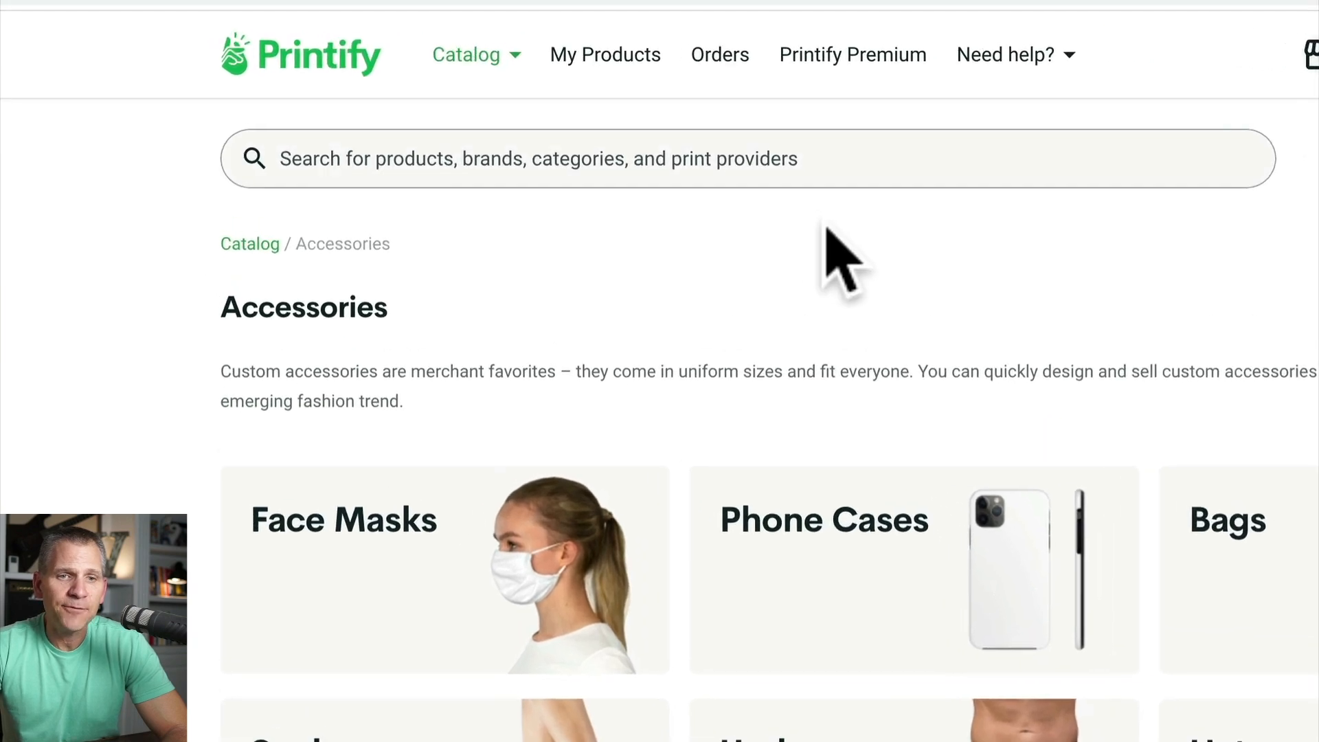
pyautogui.click(829, 179)
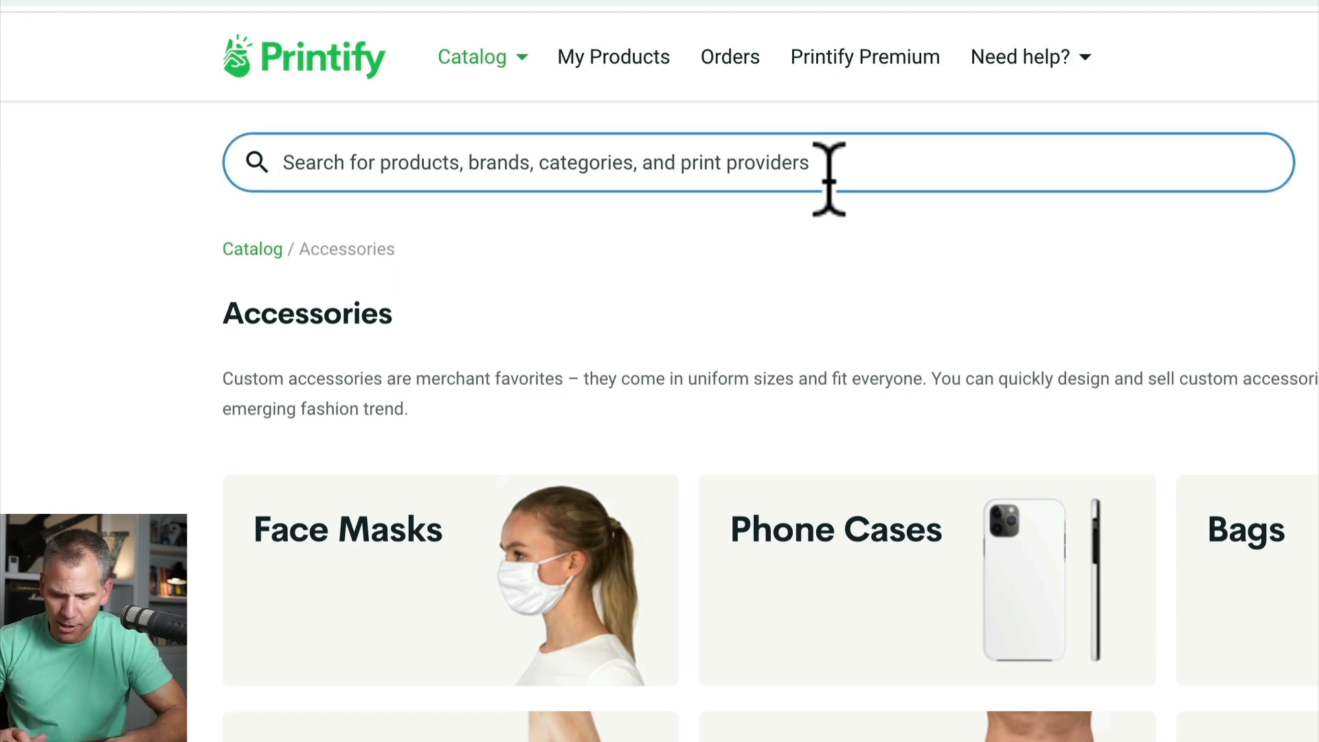
pyautogui.write('m')
pyautogui.press('Return')
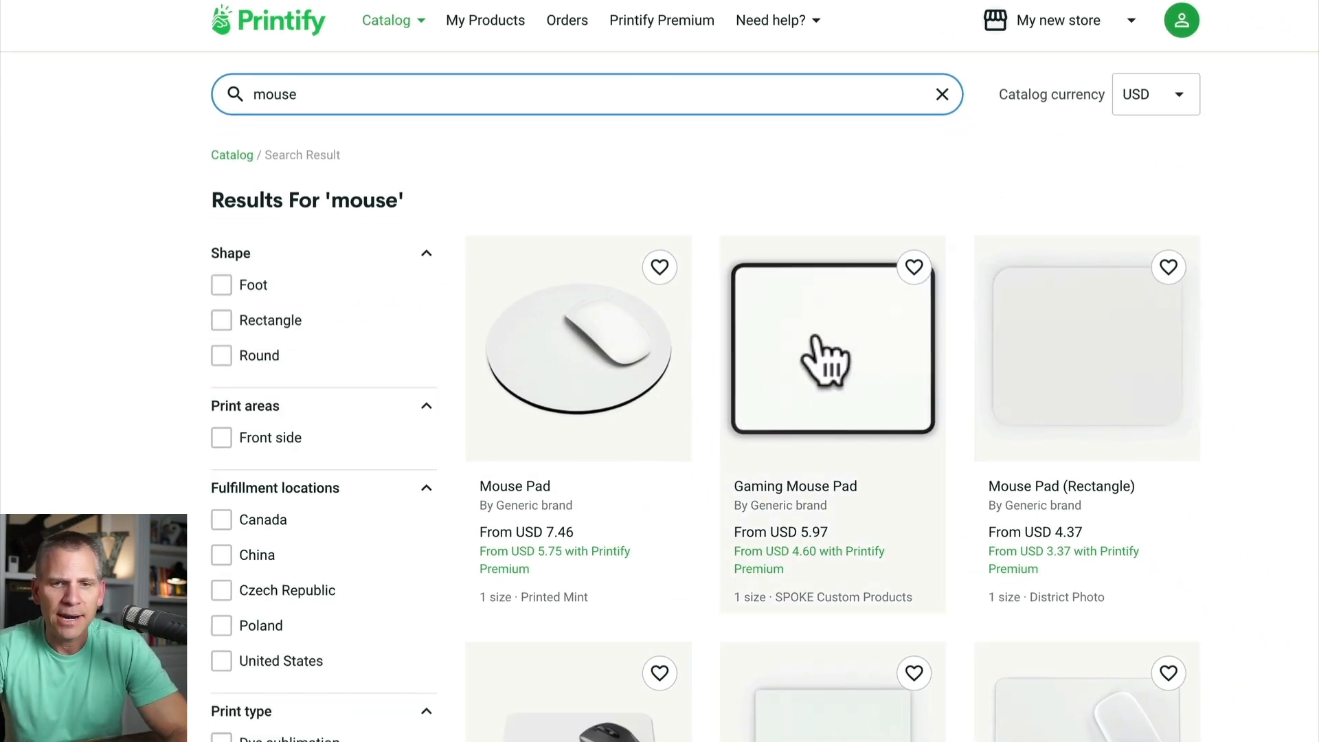
pyautogui.click(828, 361)
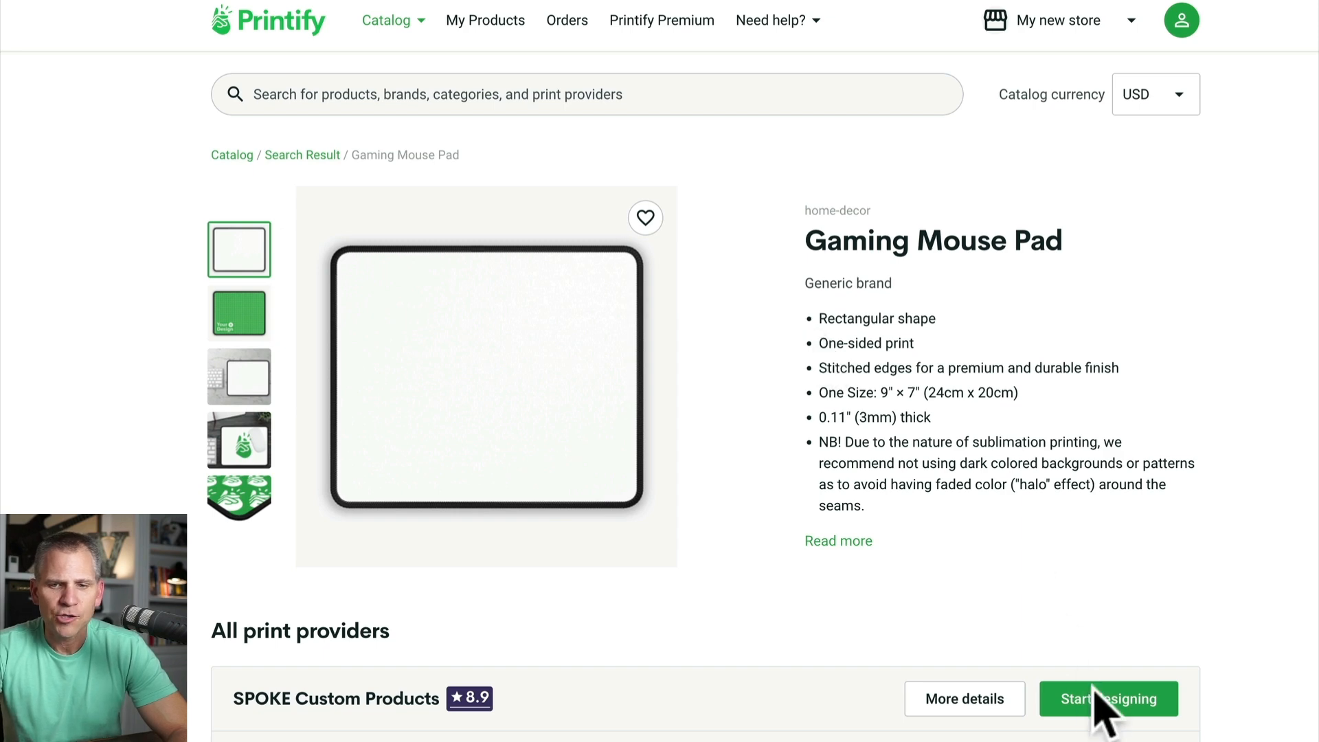
pyautogui.click(1097, 700)
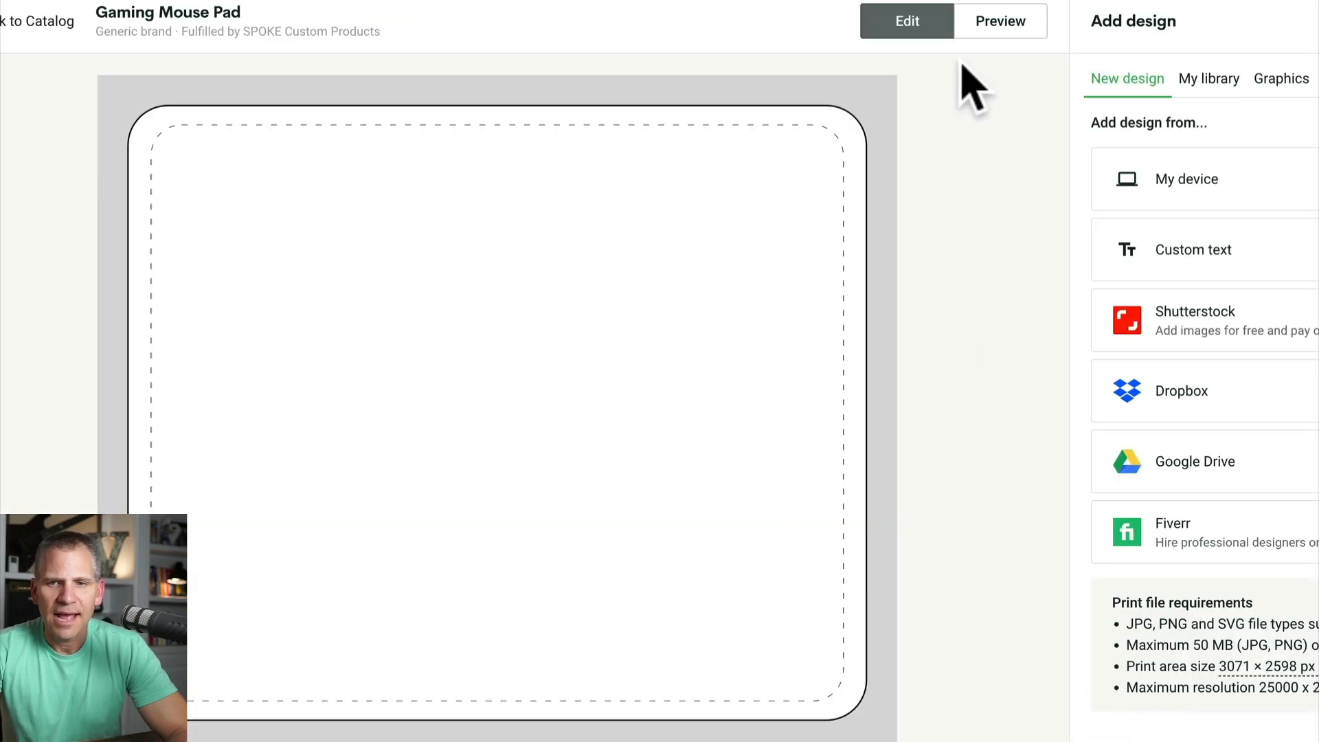
# Step: Place Untitled design (1).png from the library on the mouse pad over a black background, shrunk to about 8.54 in wide and roughly centred
pyautogui.click(1213, 81)
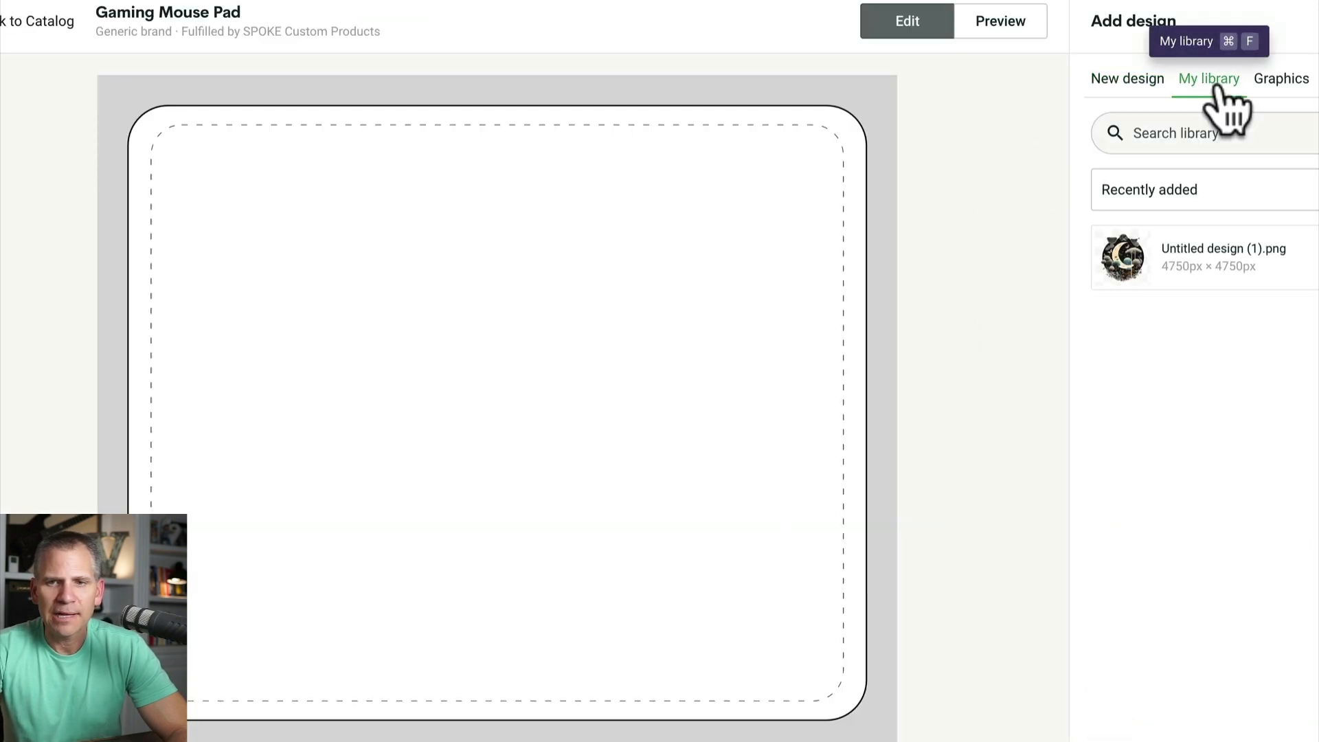
pyautogui.click(1193, 264)
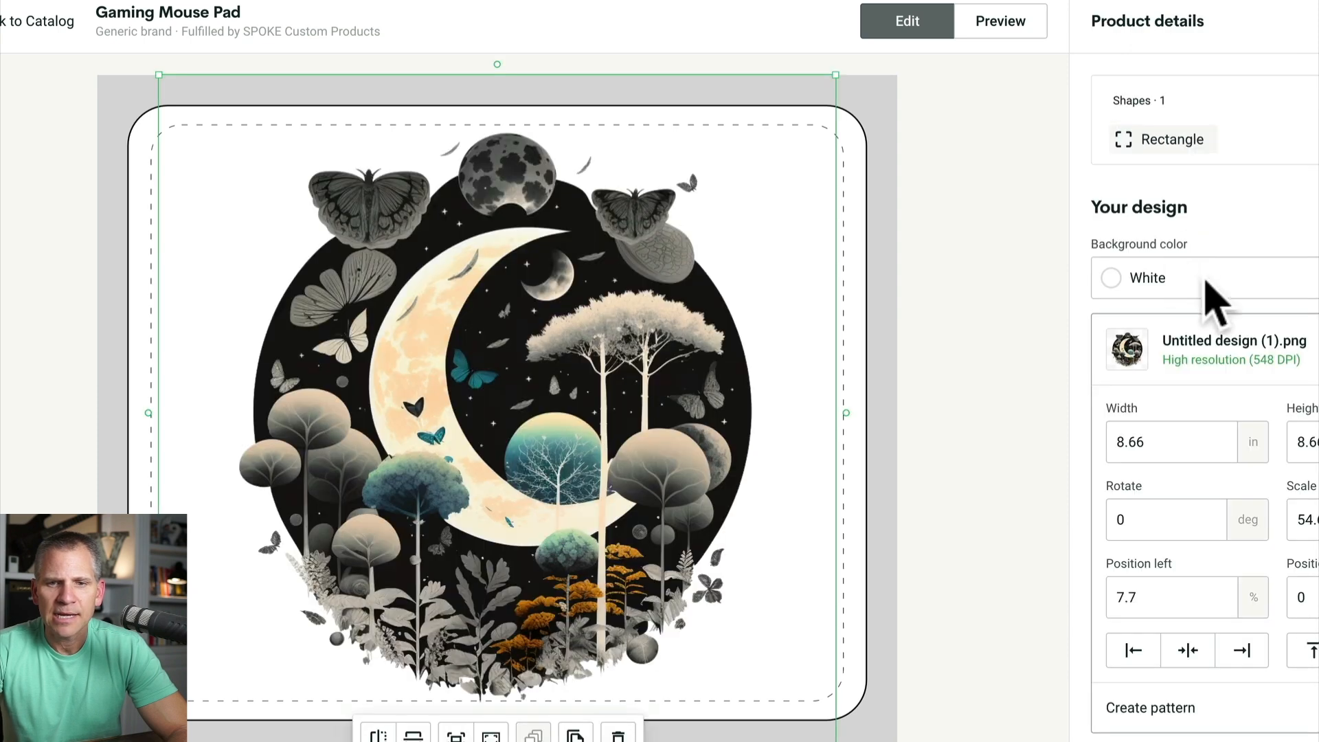
pyautogui.click(1276, 287)
pyautogui.click(1257, 328)
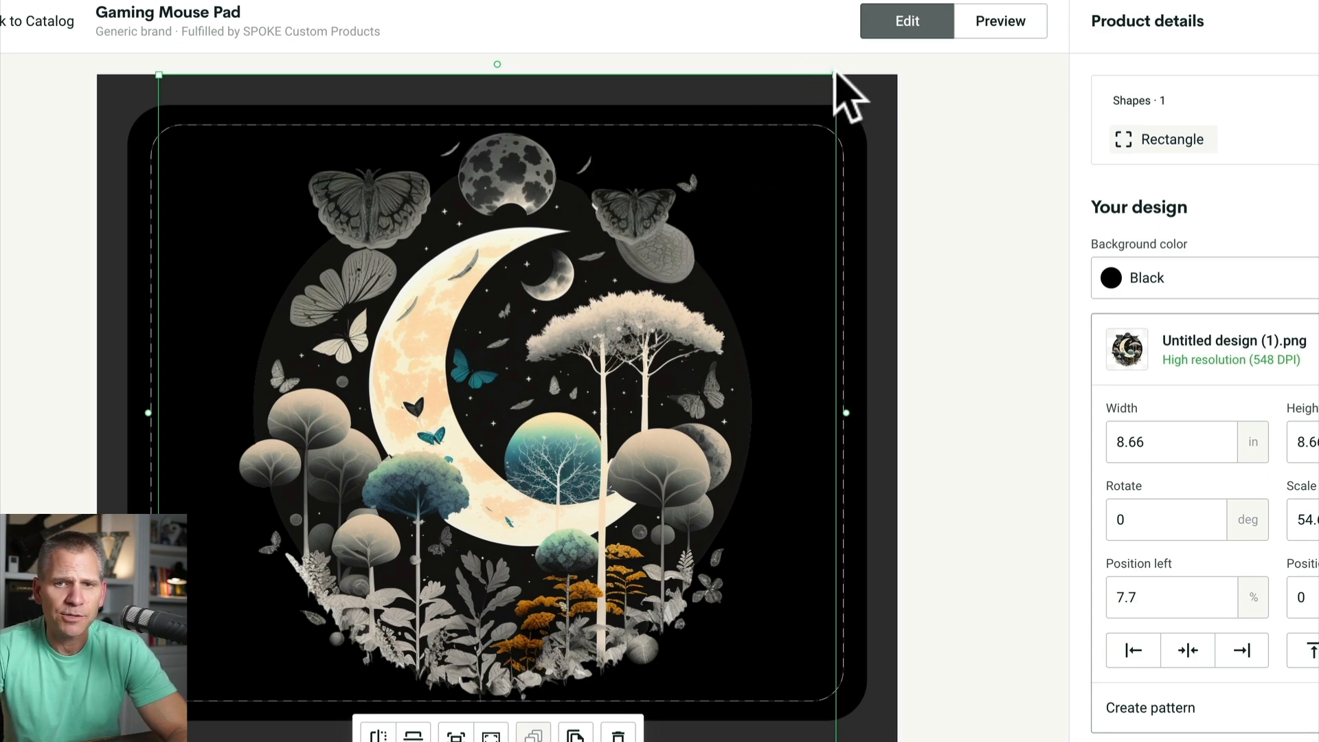
pyautogui.moveTo(836, 74)
pyautogui.mouseDown()
pyautogui.moveTo(804, 109)
pyautogui.moveTo(833, 91)
pyautogui.mouseUp()
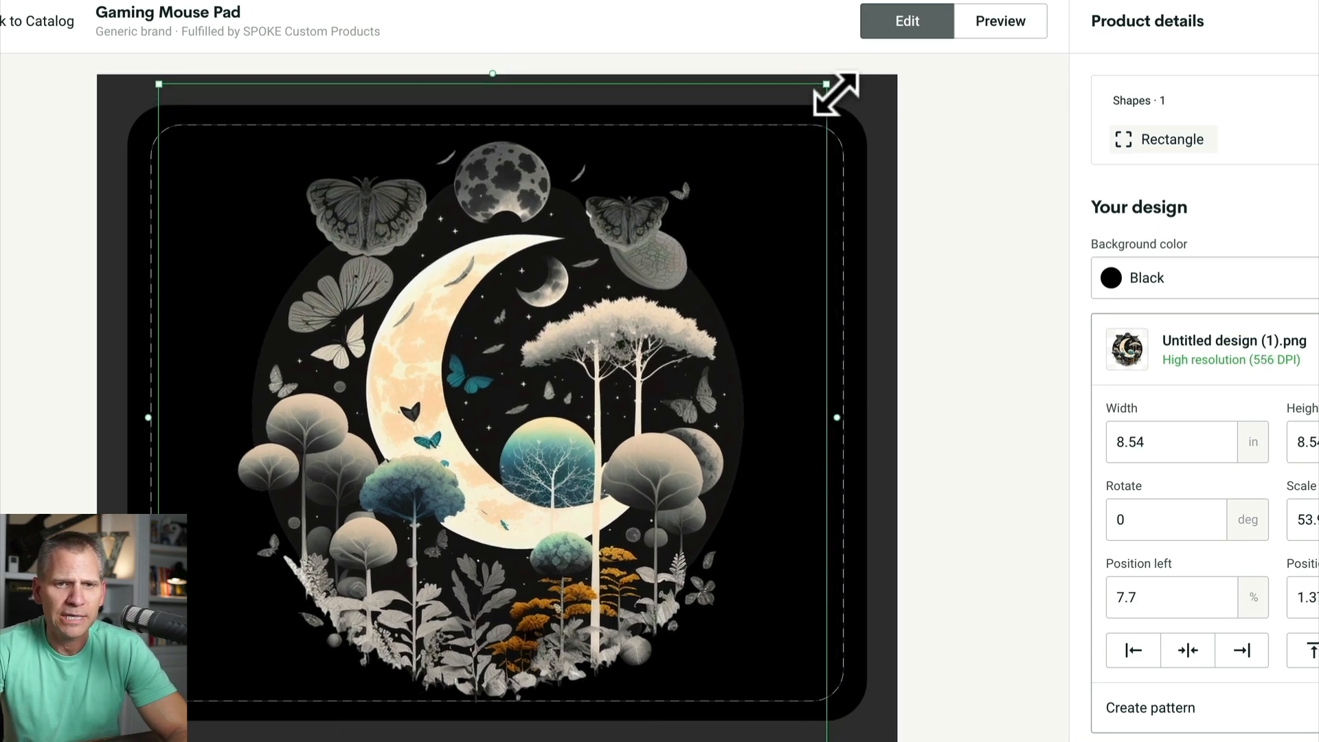
pyautogui.moveTo(658, 289); pyautogui.dragTo(664, 294)
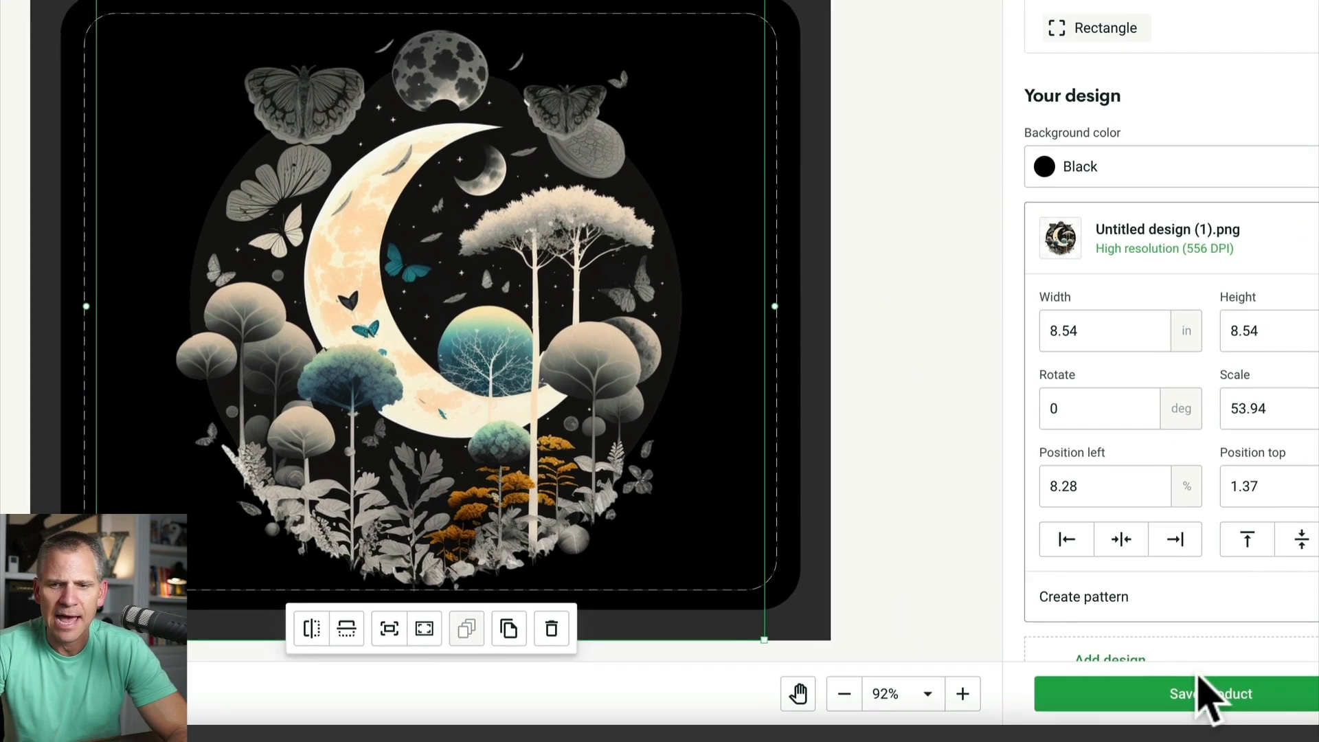
# Step: Save the mouse pad as an unpublished product titled "Moon Phases Gaming Mouse Pad" and preview its mockup
pyautogui.click(1127, 568)
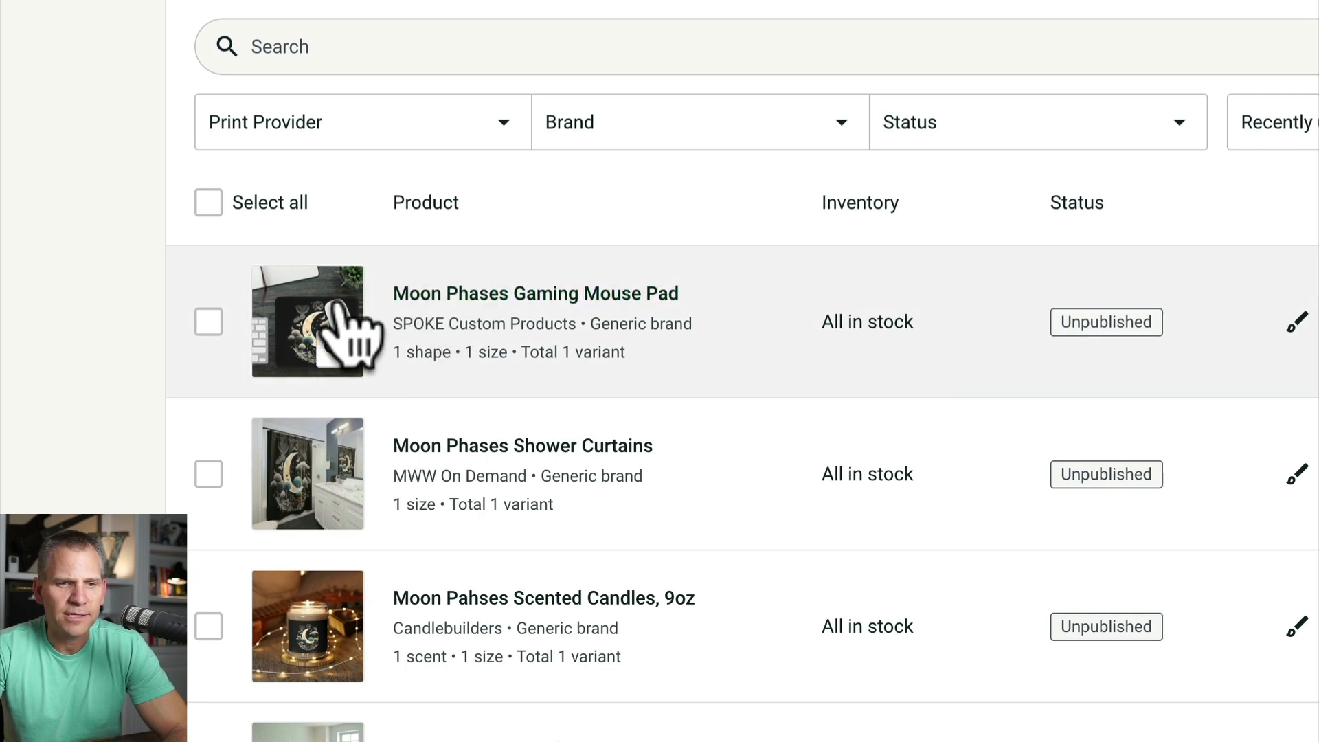
pyautogui.click(344, 302)
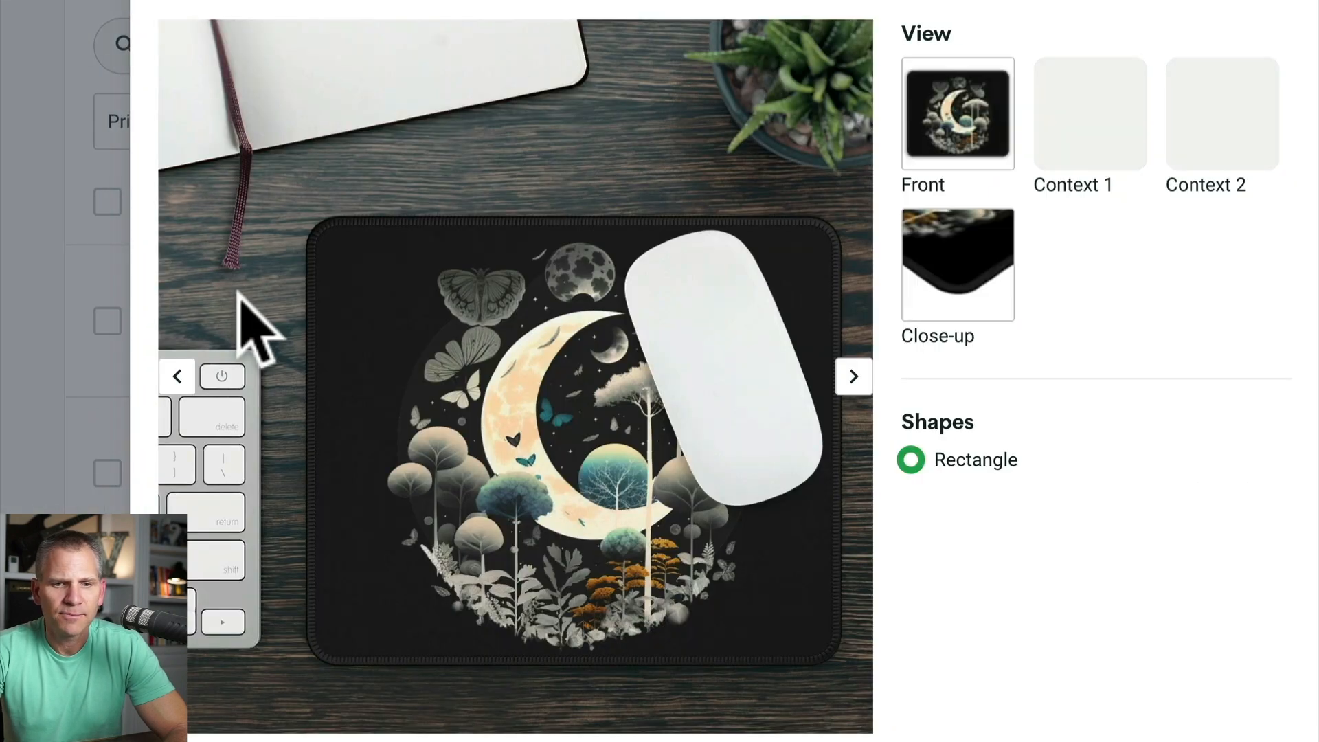